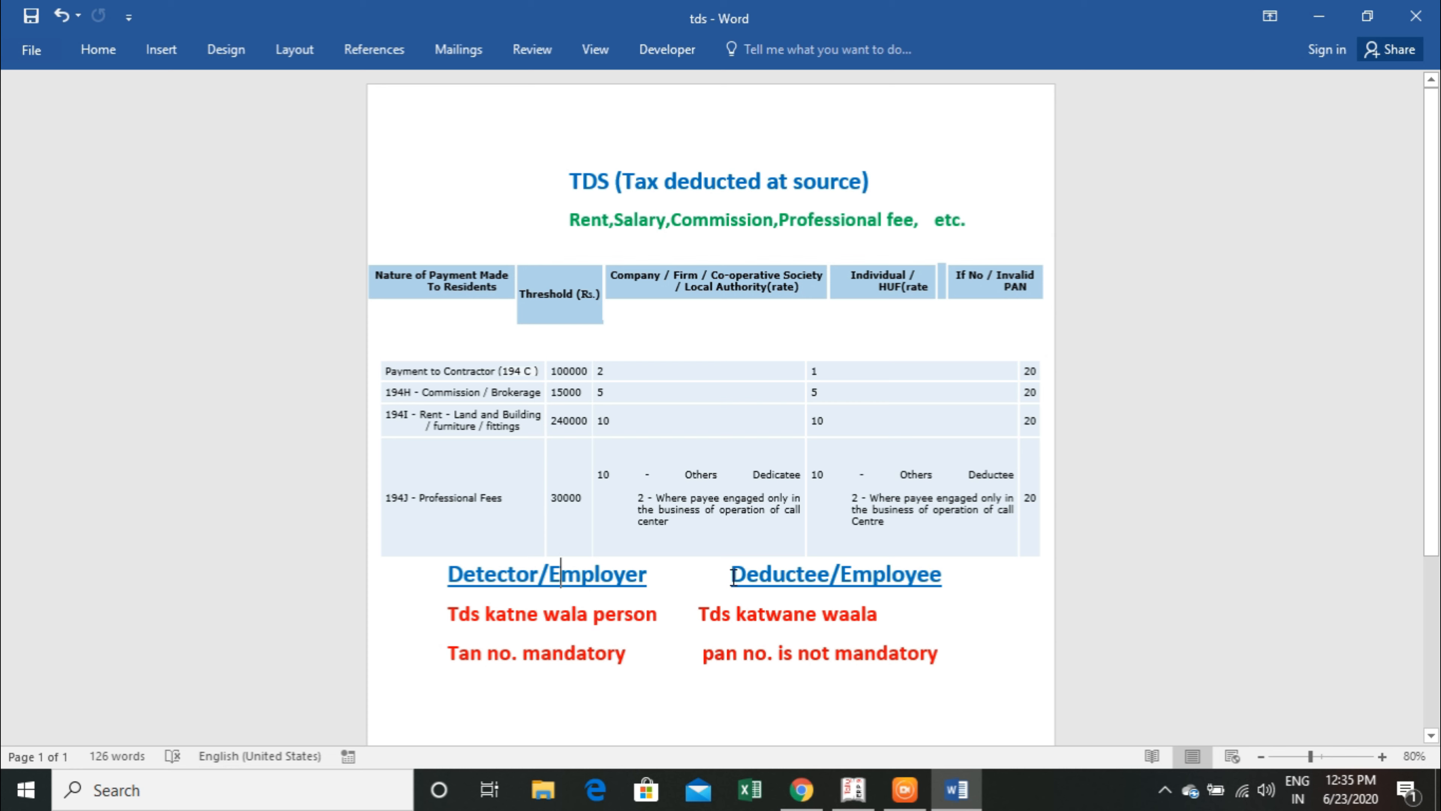
Highlight the Deductee/Employee heading in the TDS notes, then switch to Tally.ERP 9.
drag(733, 576, 932, 580)
click(1004, 702)
click(853, 789)
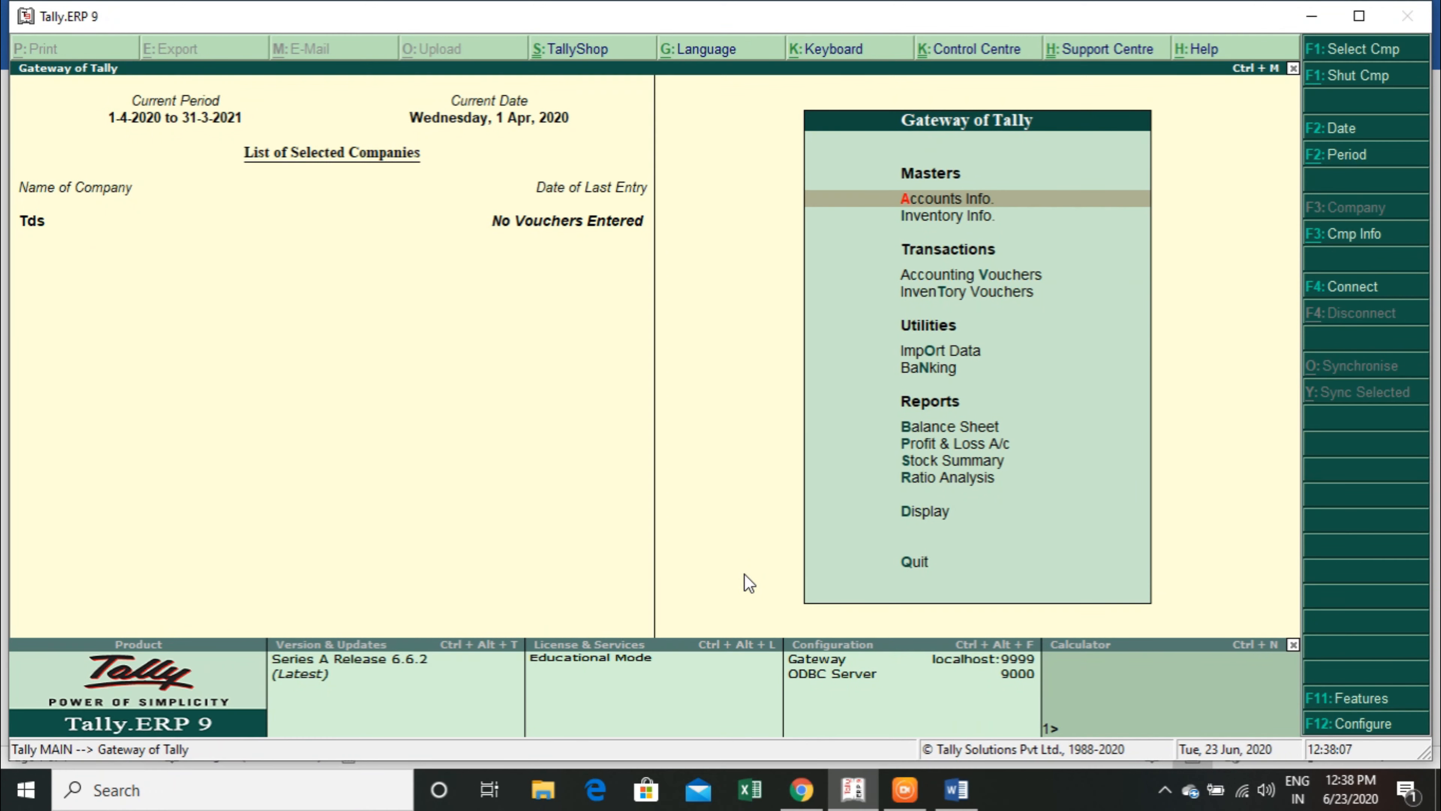
In the company's statutory and taxation features, enable Tax Deducted at Source (TDS) and open its details for setup.
key(F11)
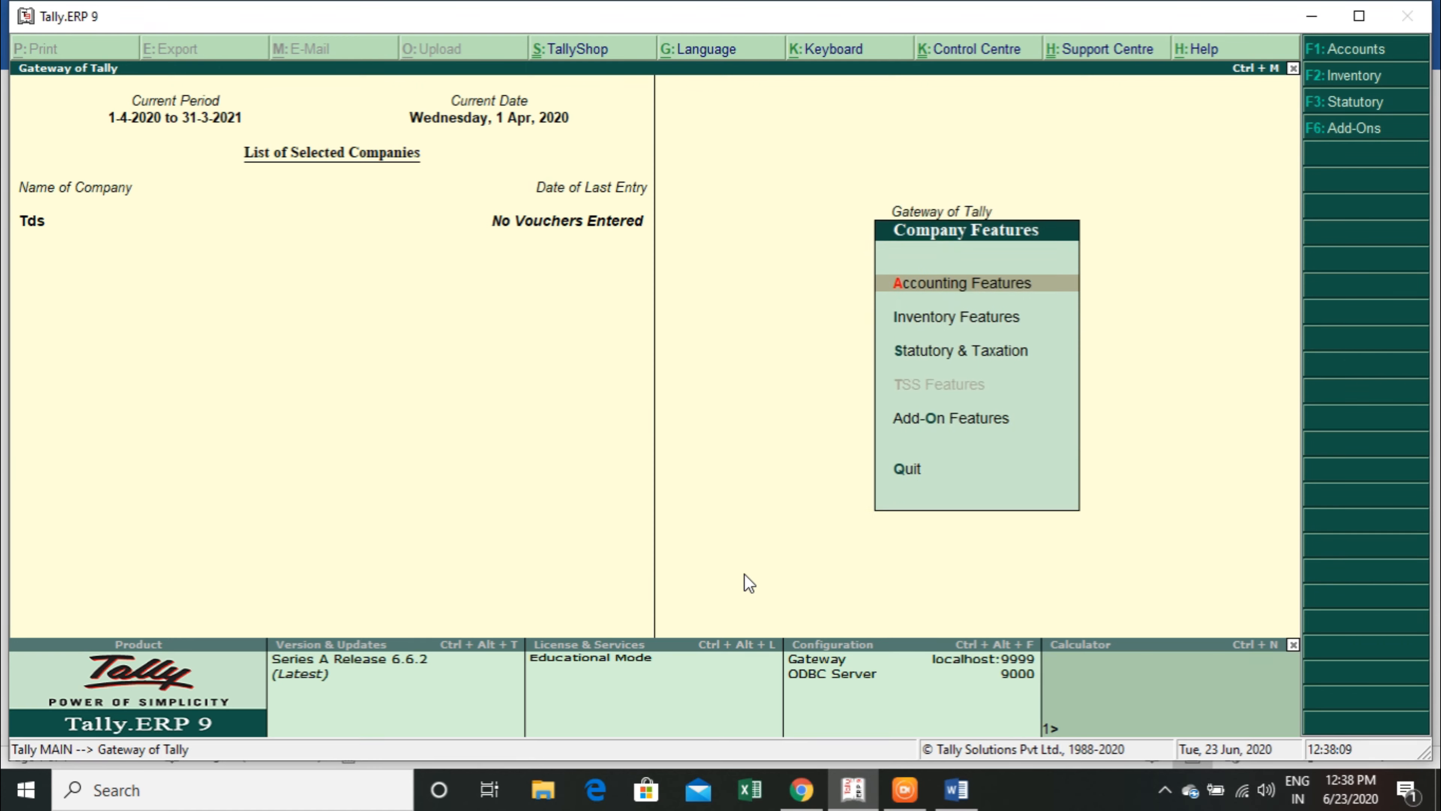
key(F3)
key(Return)
key(Return)
key(Return)
key(Return)
key(Return)
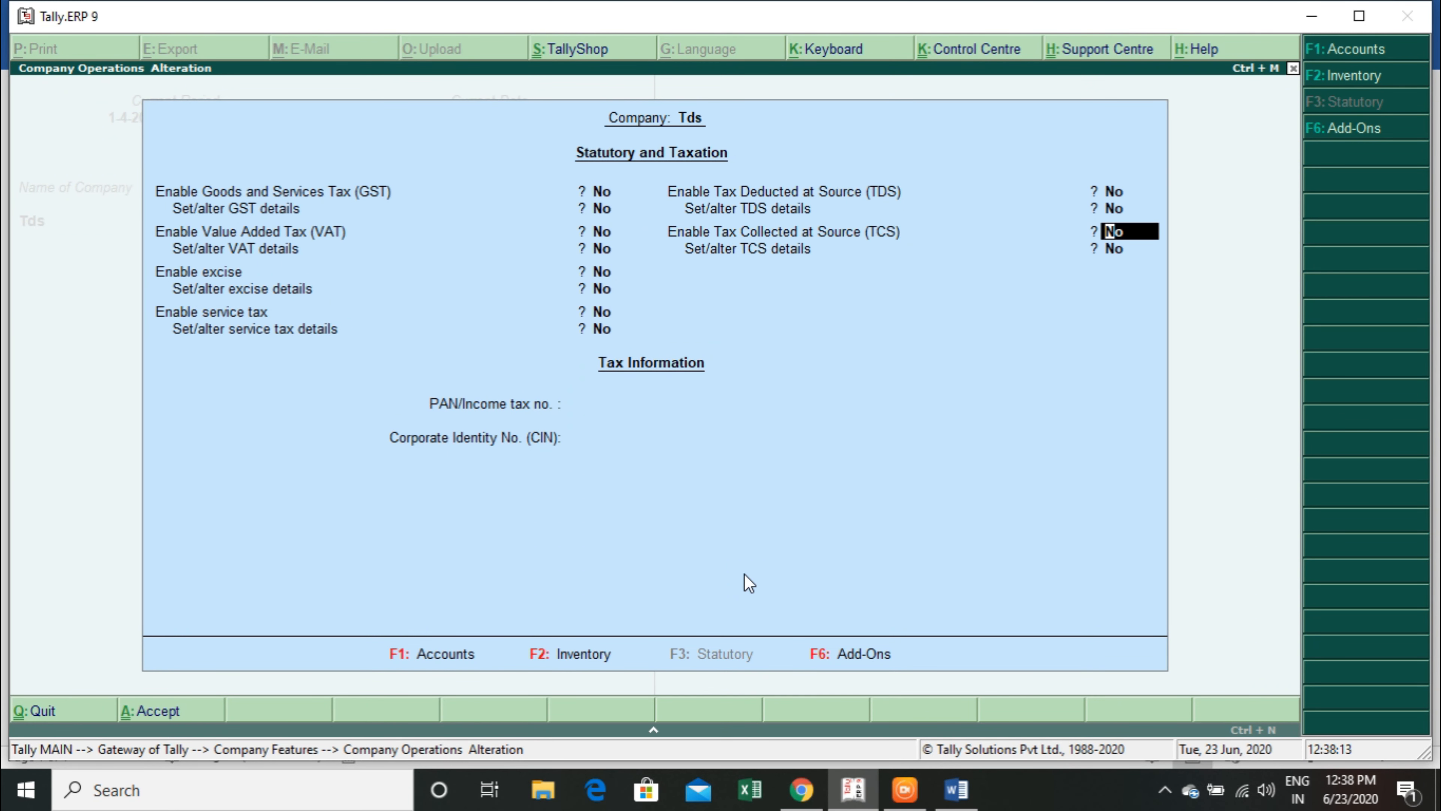
key(Up)
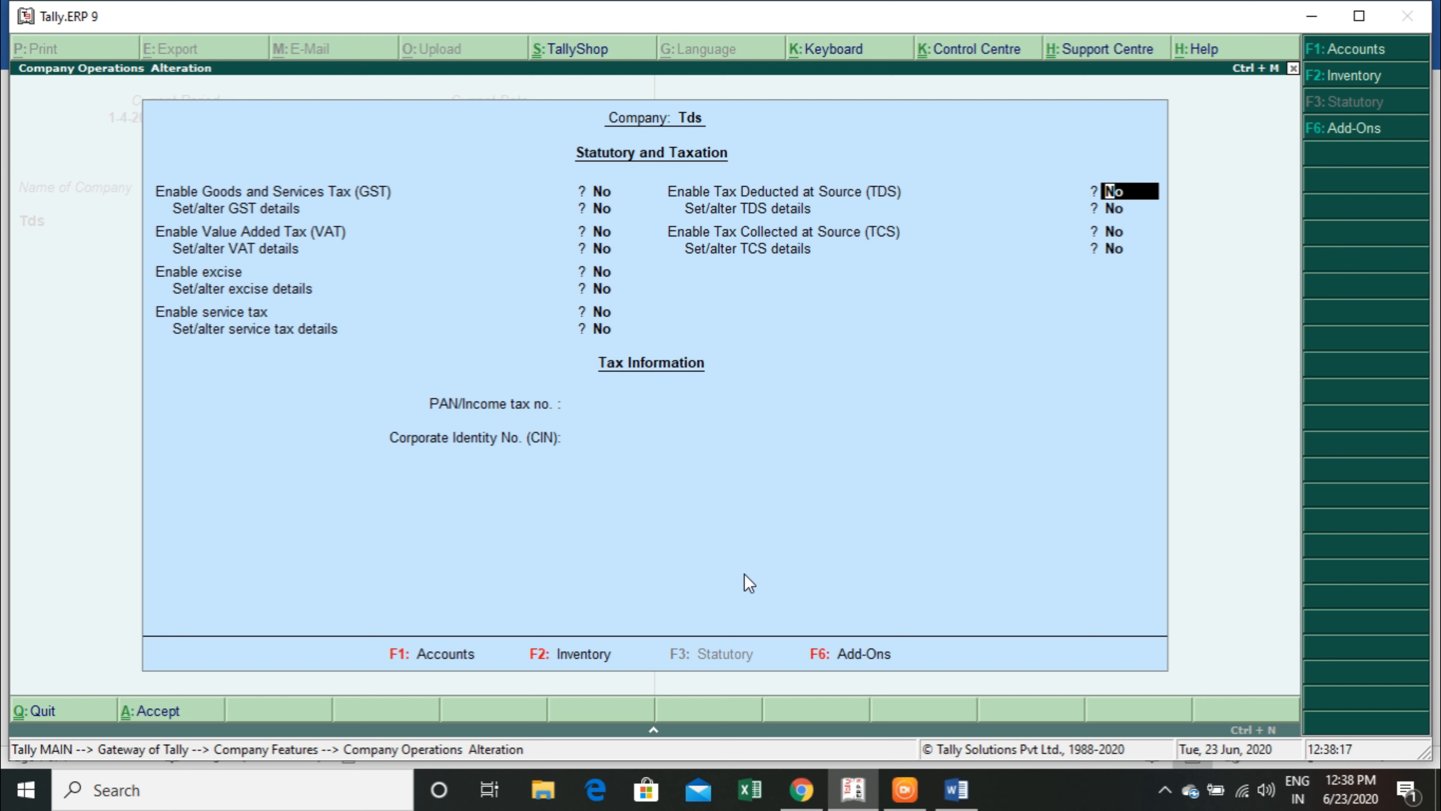
text(y)
key(Return)
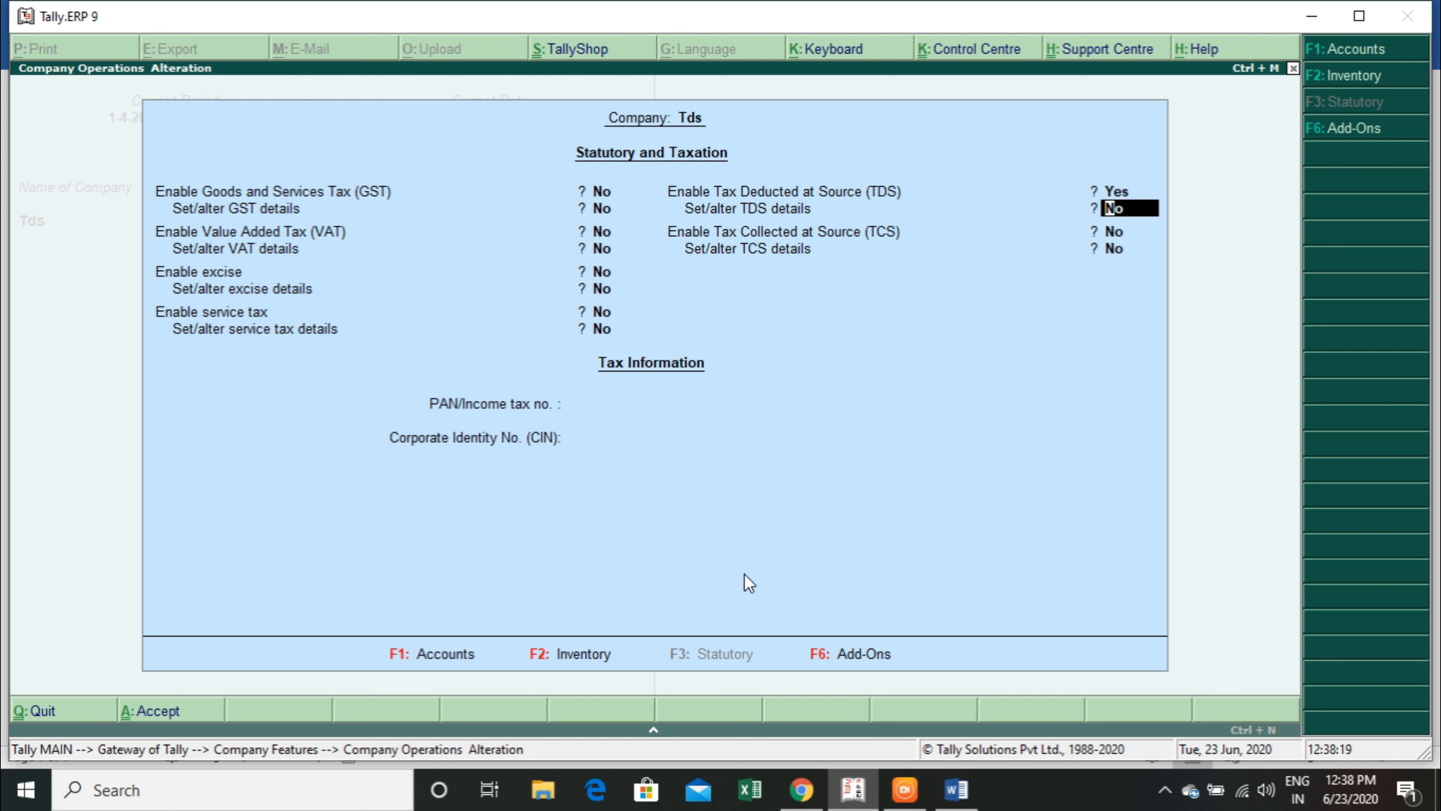
text(y)
key(Return)
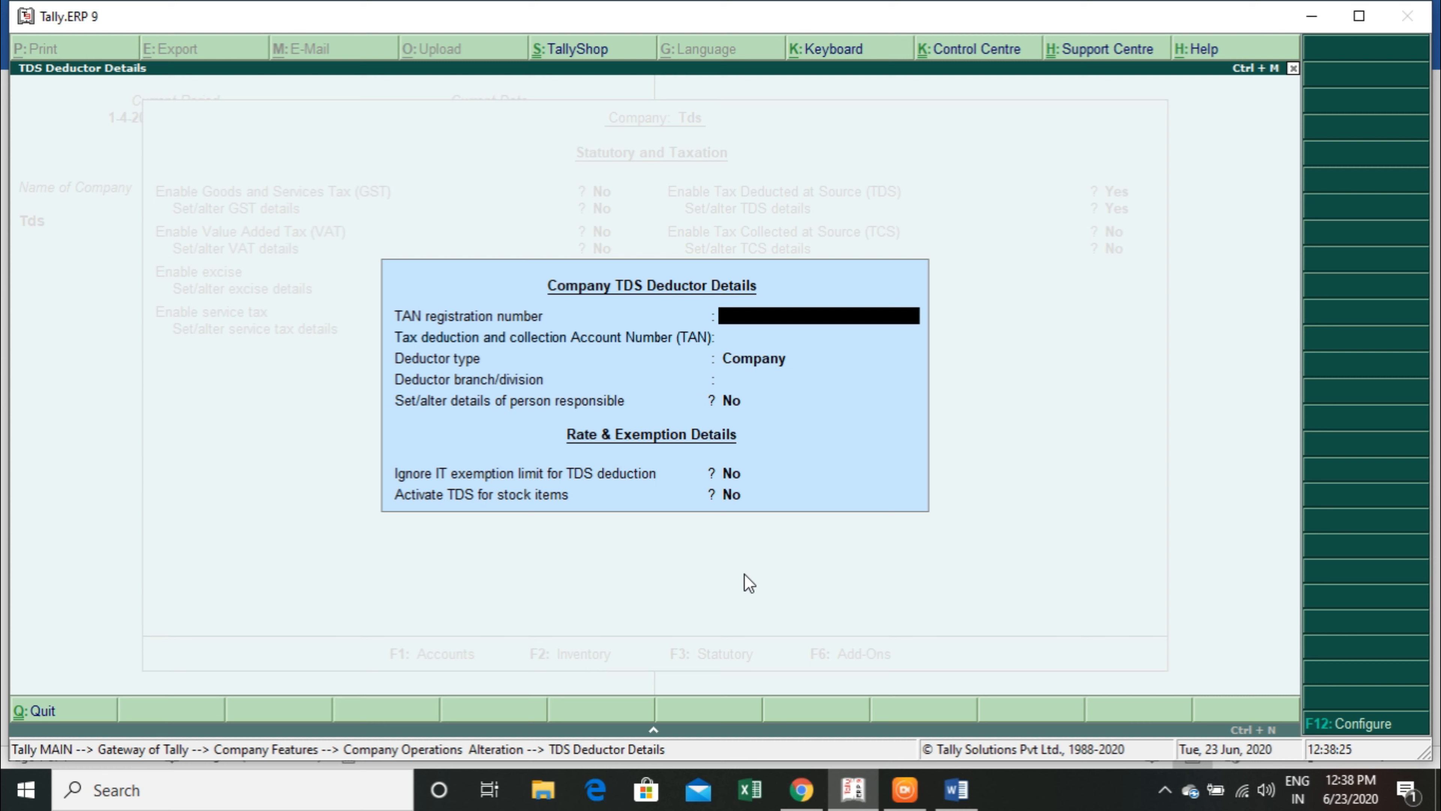
Enter the company's TAN in the deductor details, keep Company as the deductor type and set the branch/division to Delhi.
key(Return)
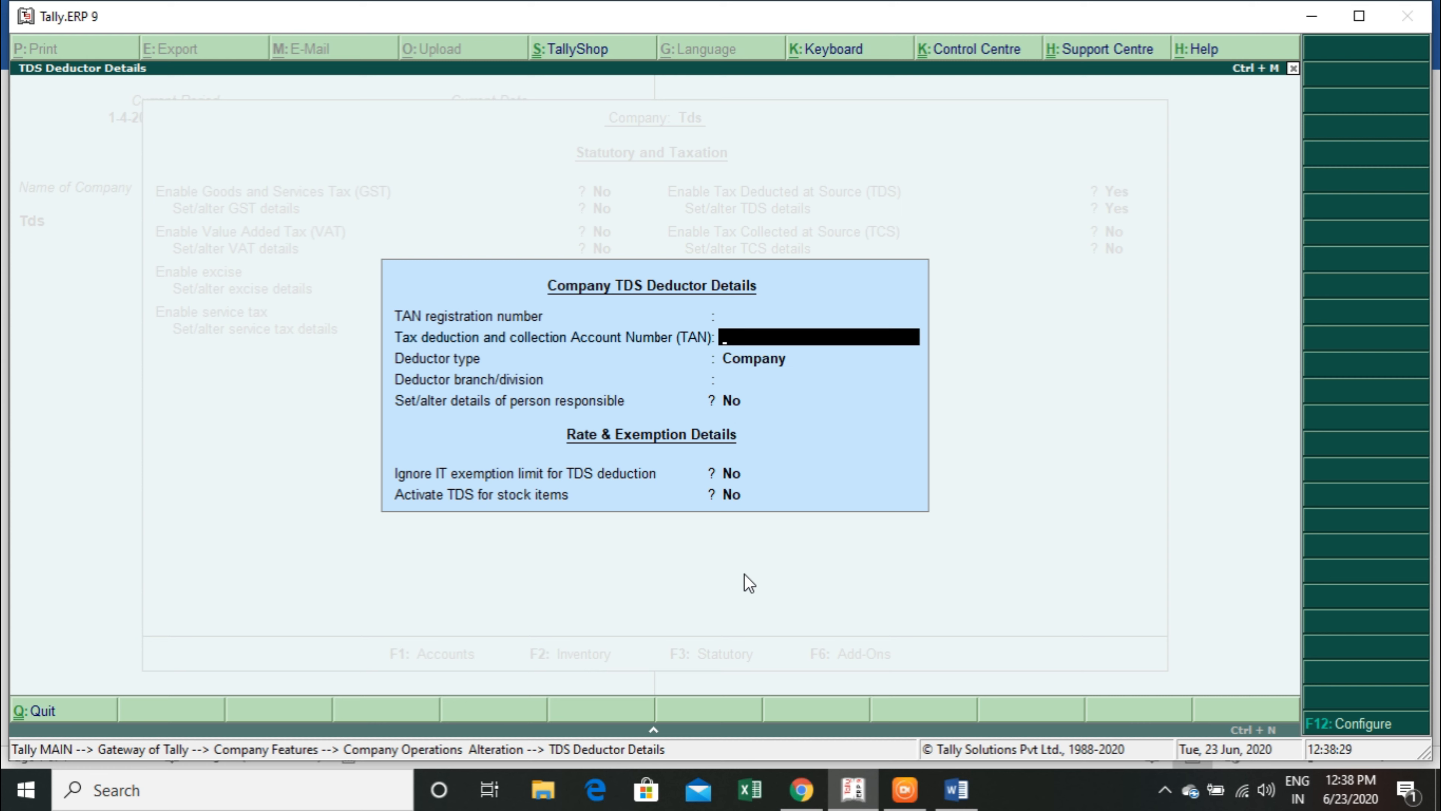
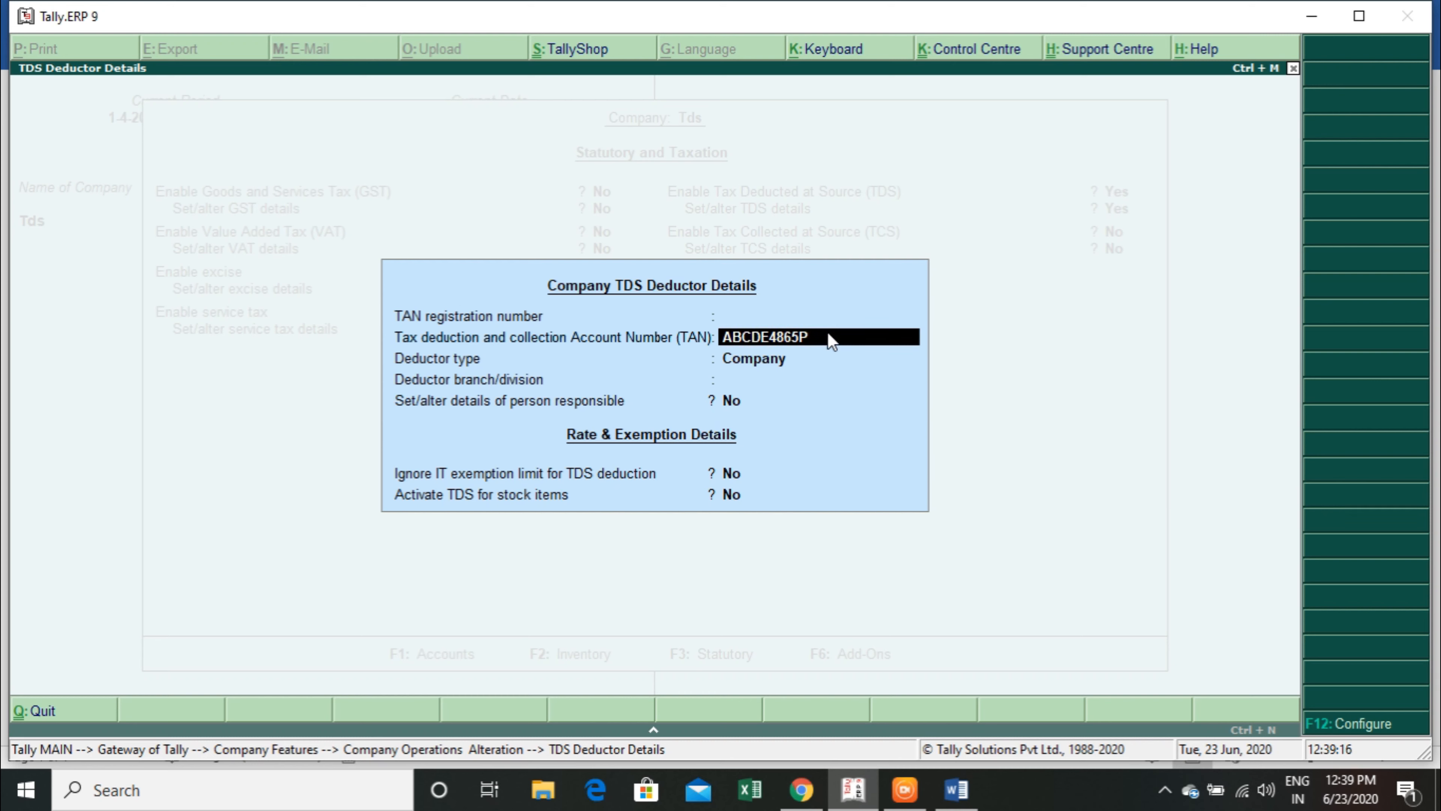
key(Return)
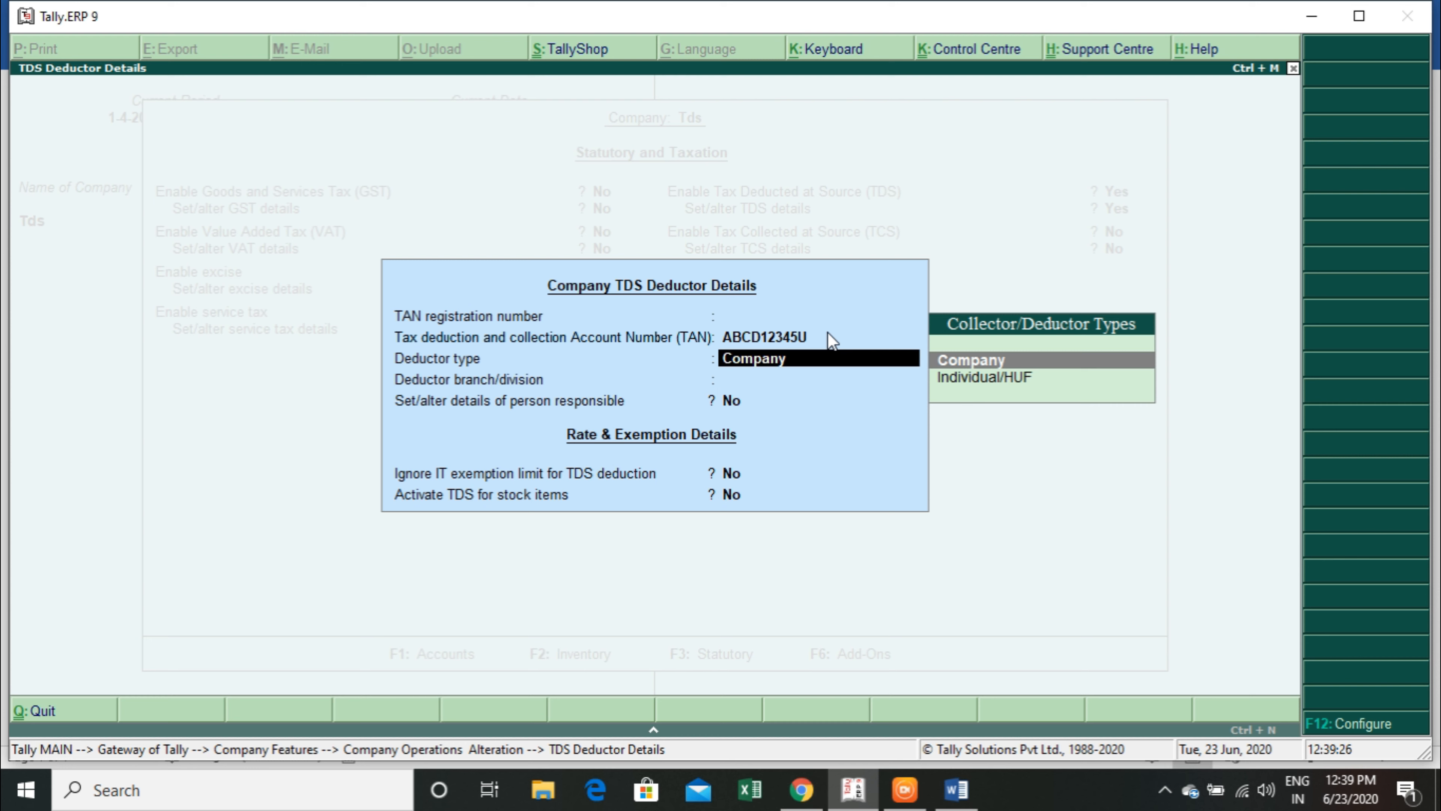
key(Return)
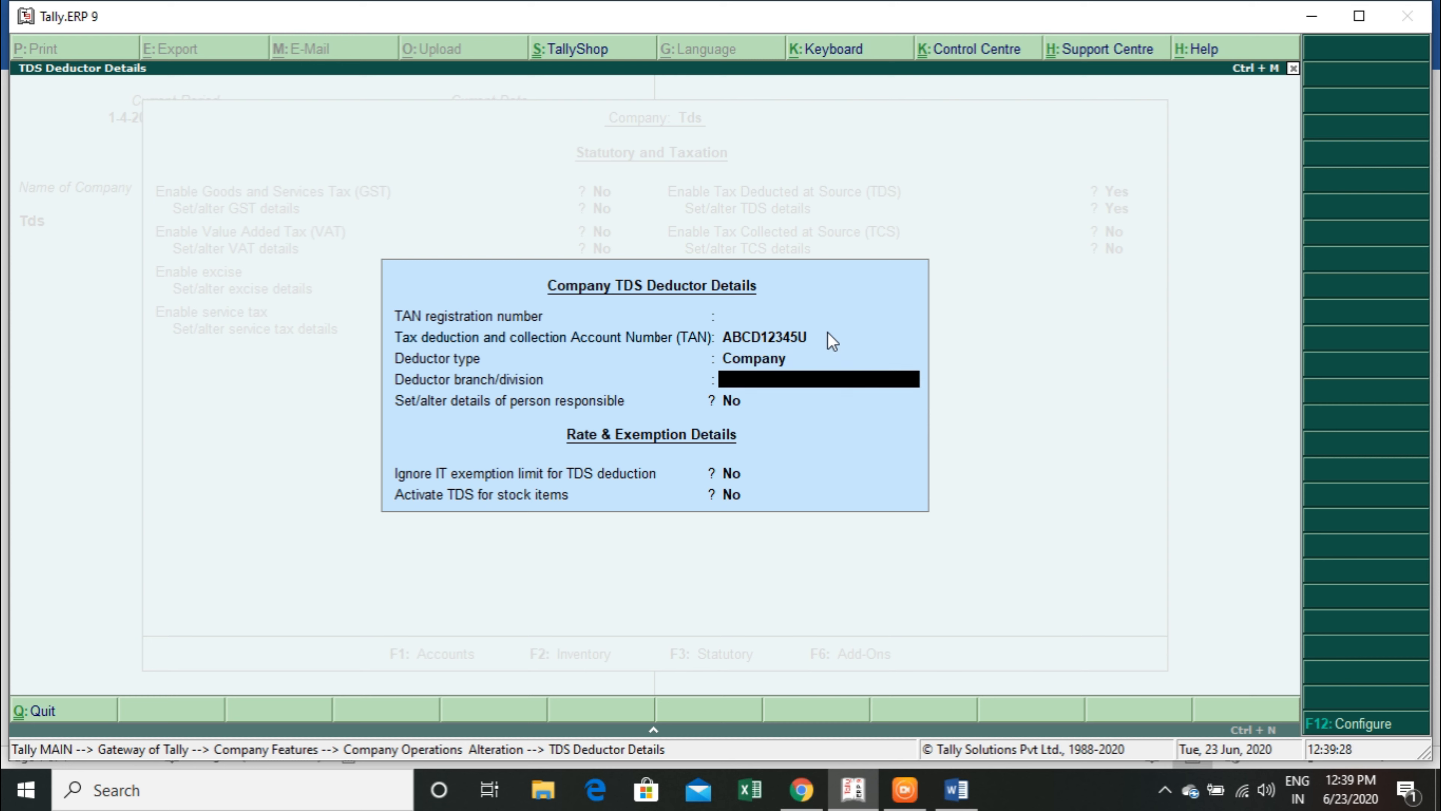
key(Return)
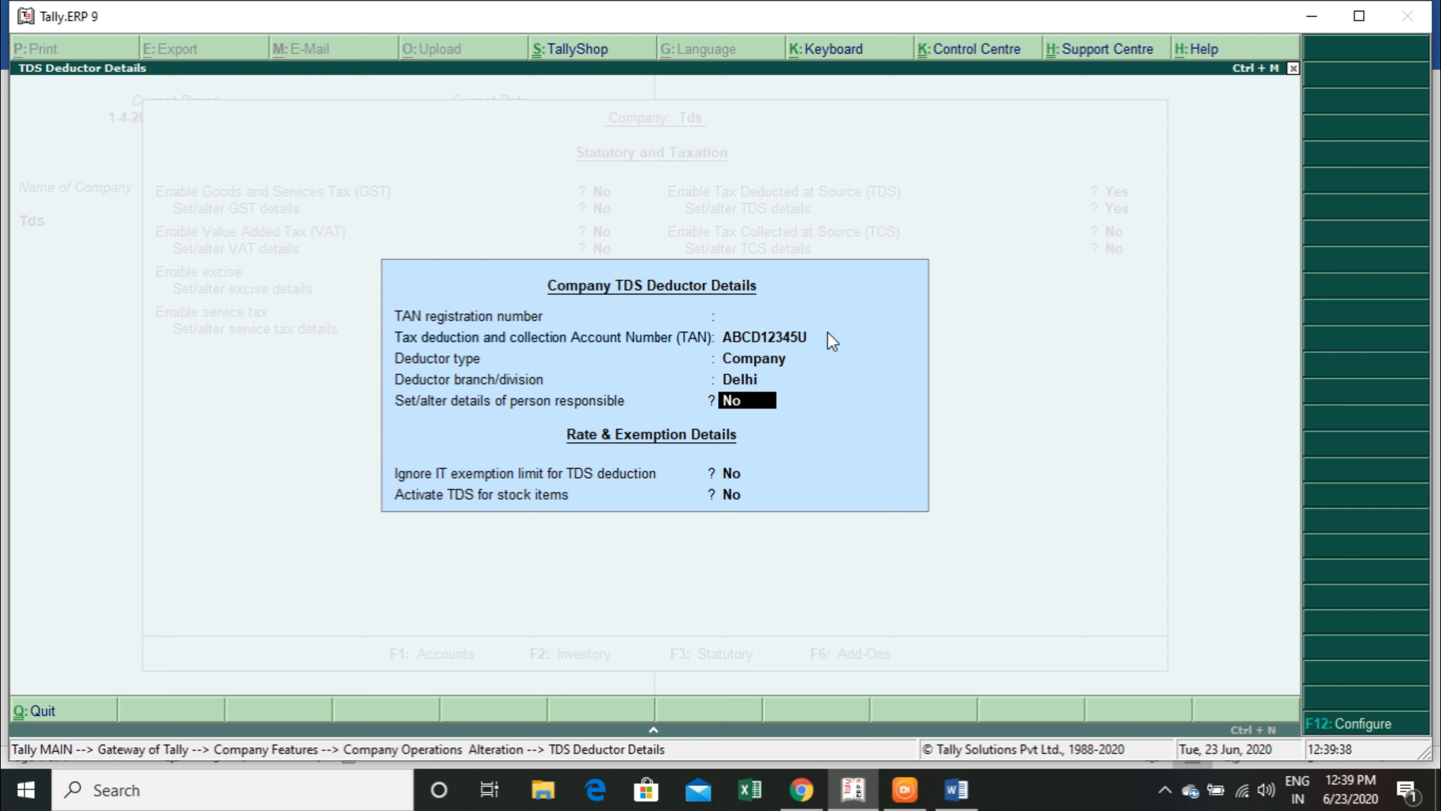
Enable the details of the person responsible and enter that person's name and PAN.
text(y)
key(Return)
text(Aman)
key(Return)
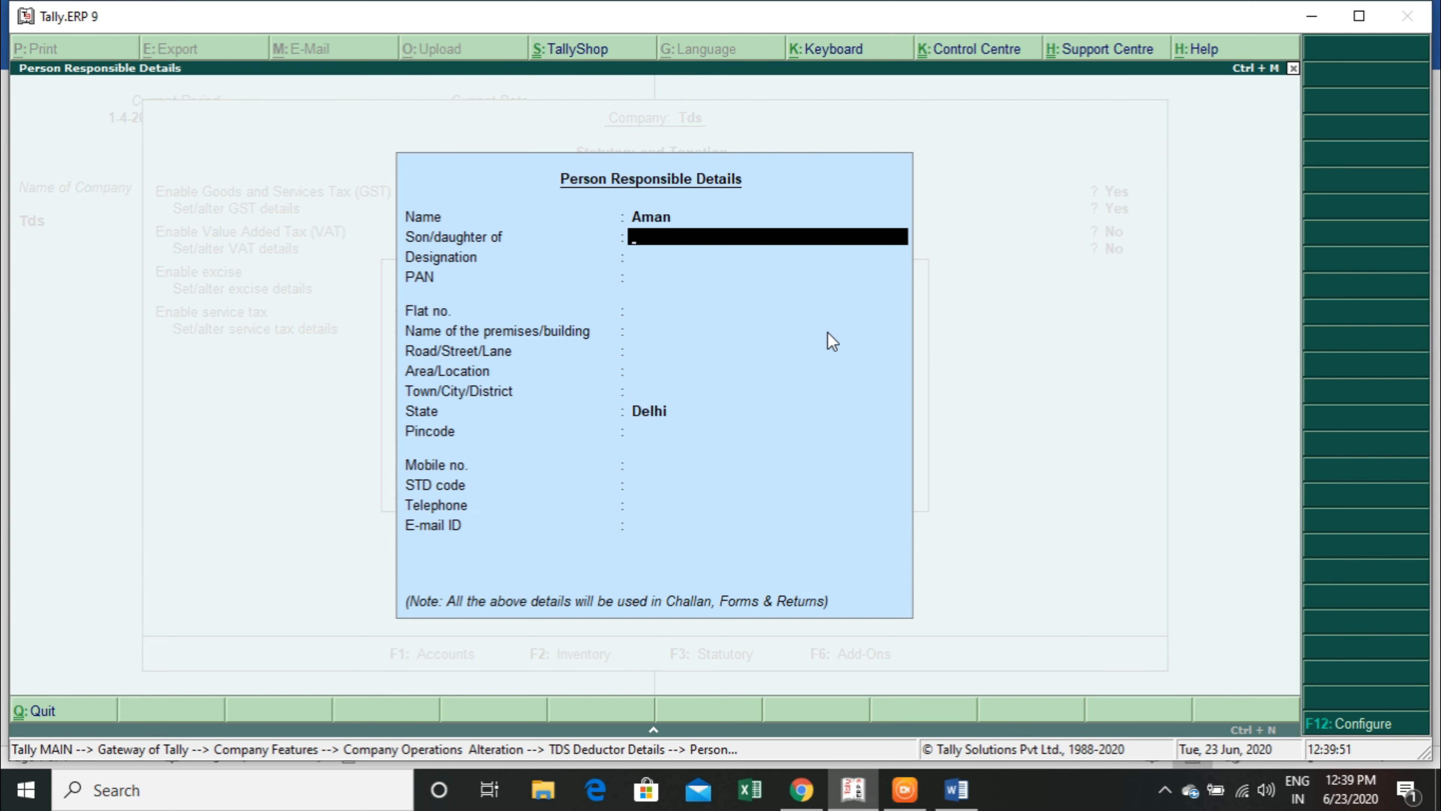
key(Return)
key(Return)
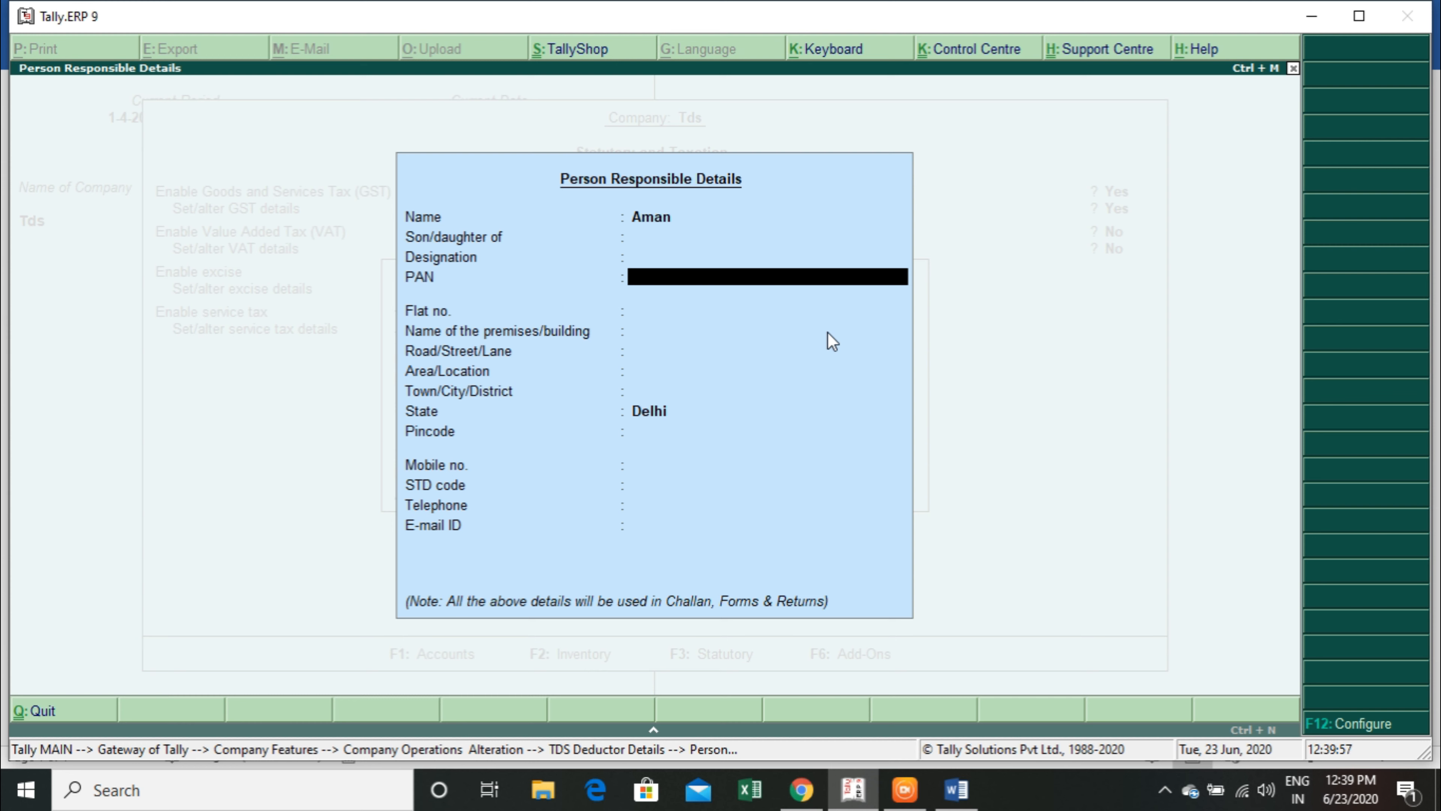
key(Return)
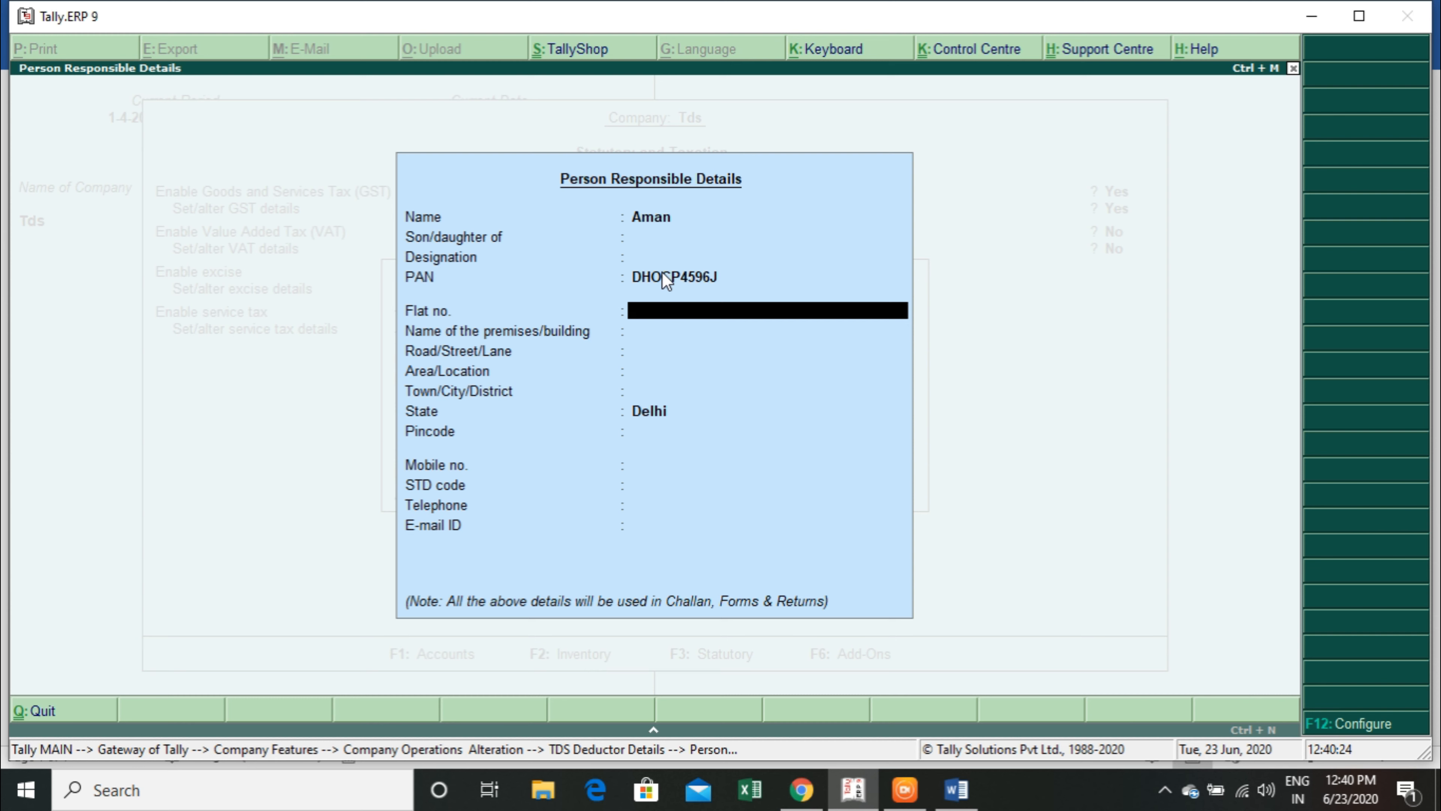
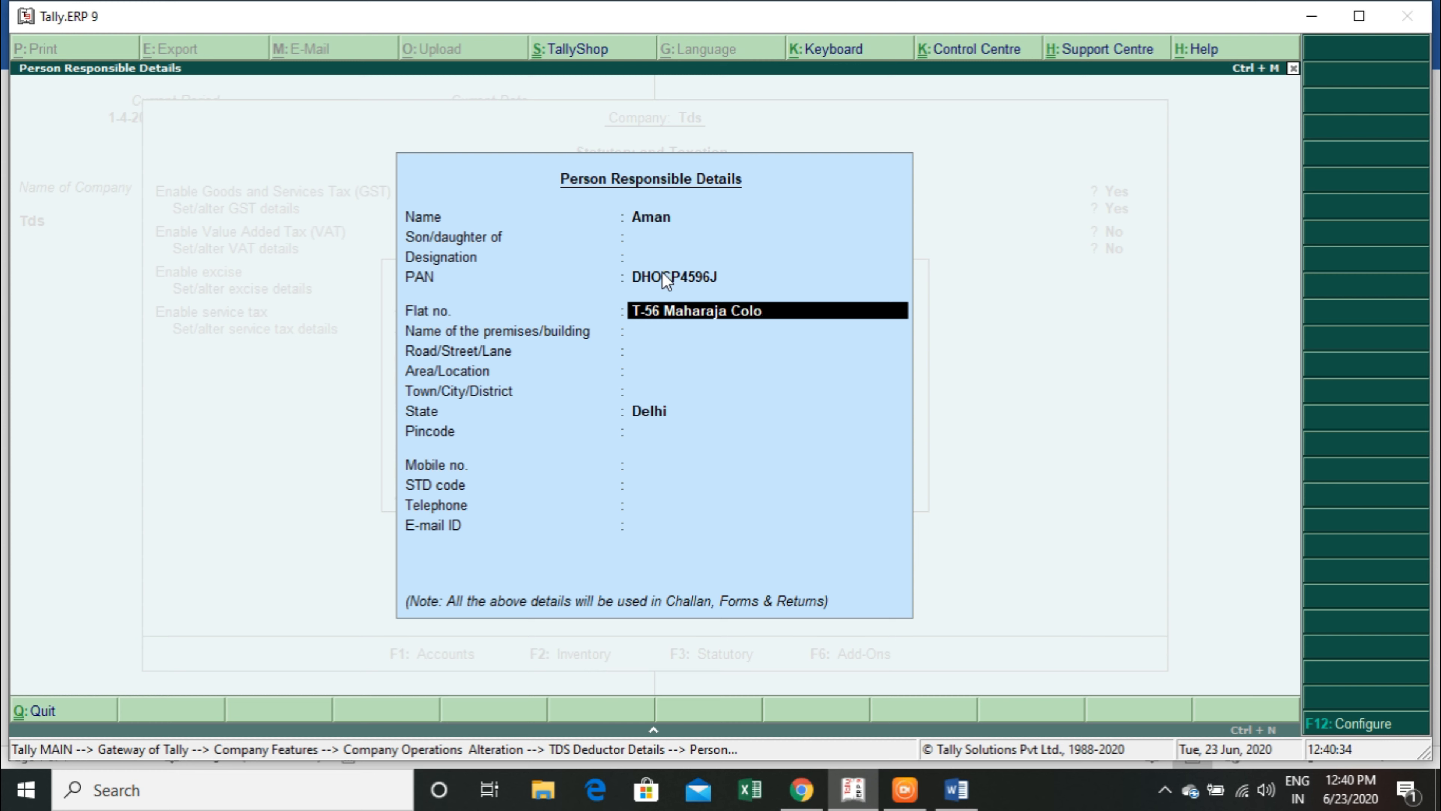
Fill in the responsible person's building name and road, leaving area and town blank.
key(BackSpace)
key(Return)
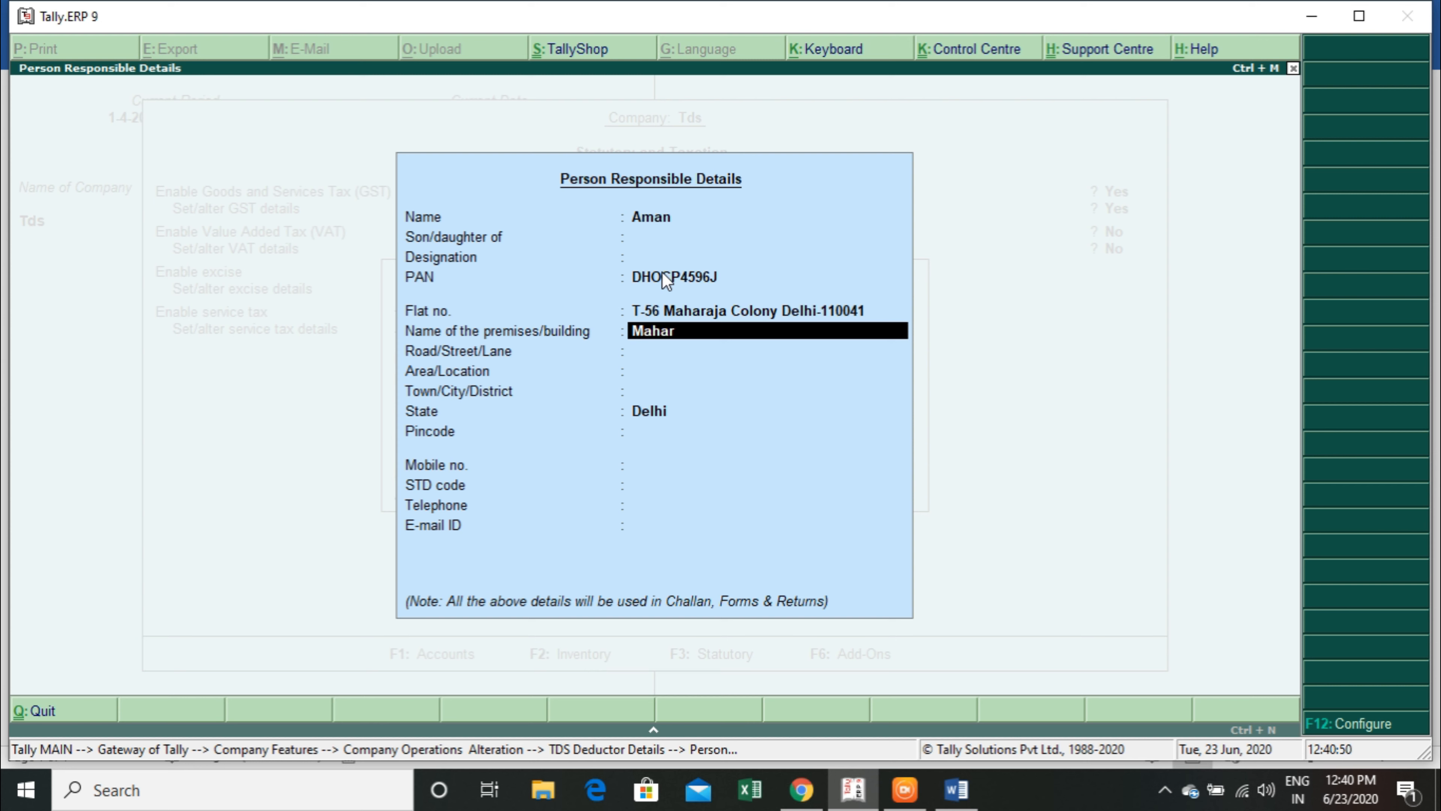
key(Return)
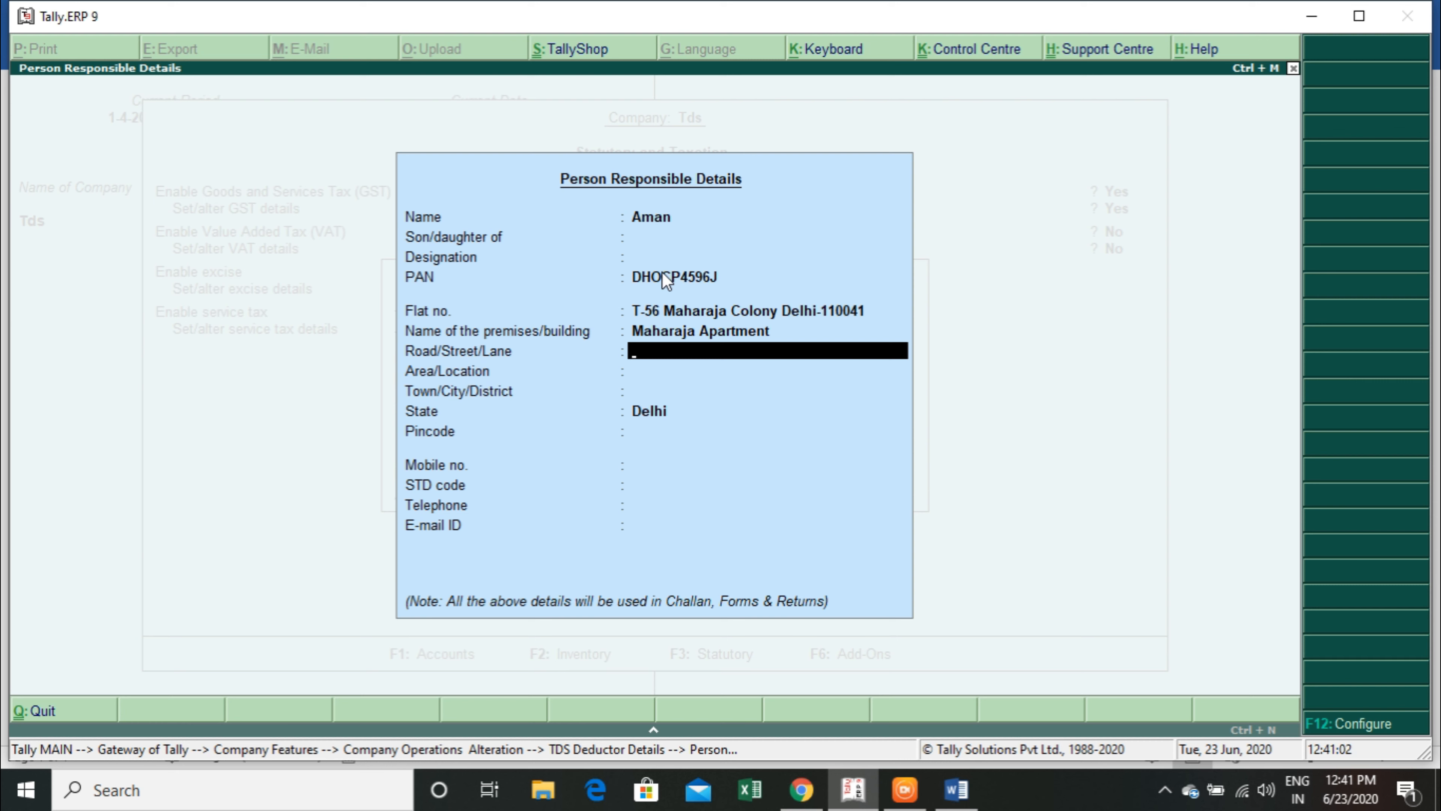
key(Return)
key(Return)
key(Return)
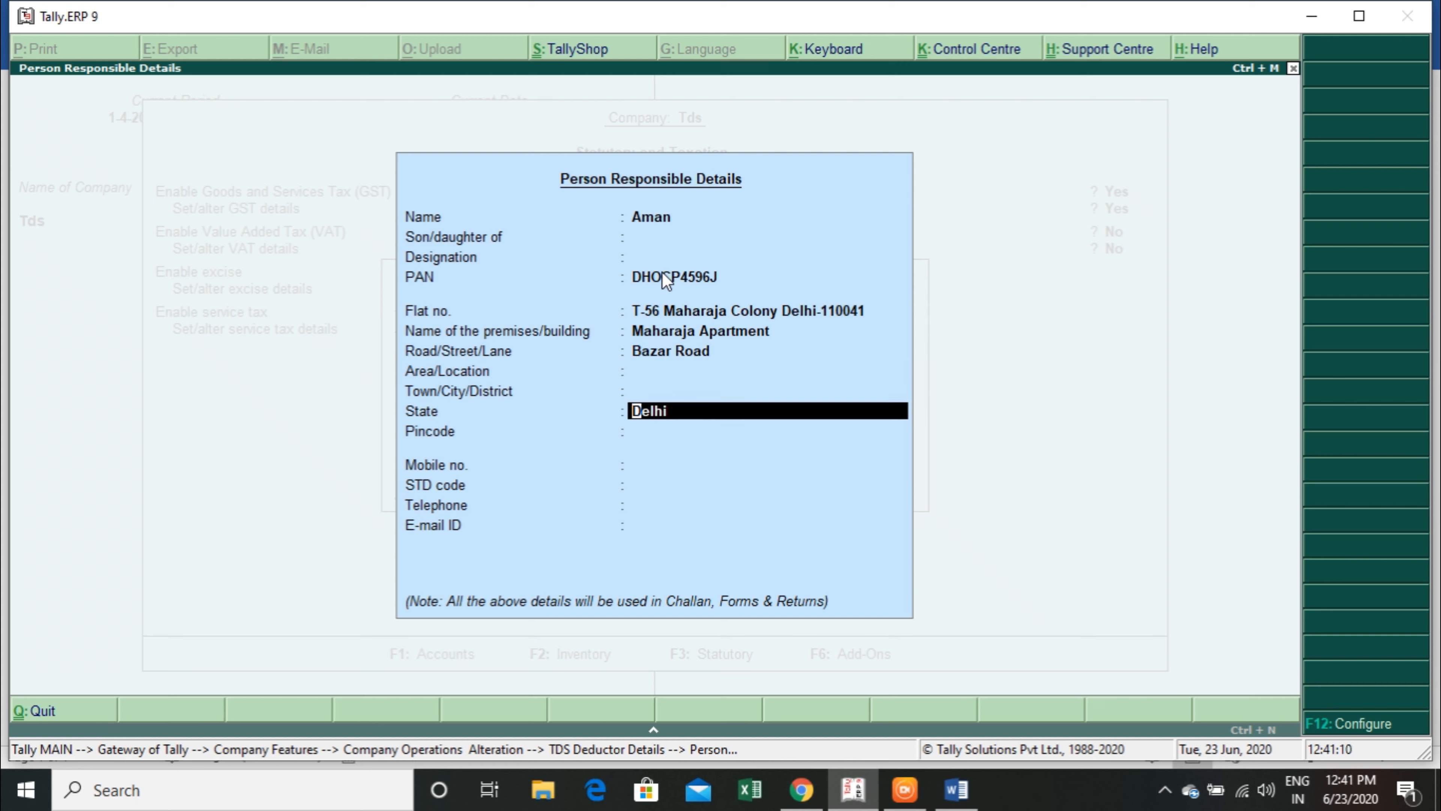
Save the TDS deductor details with the state kept as Delhi, and accept the statutory features with TCS disabled.
key(Return)
key(ctrl+a)
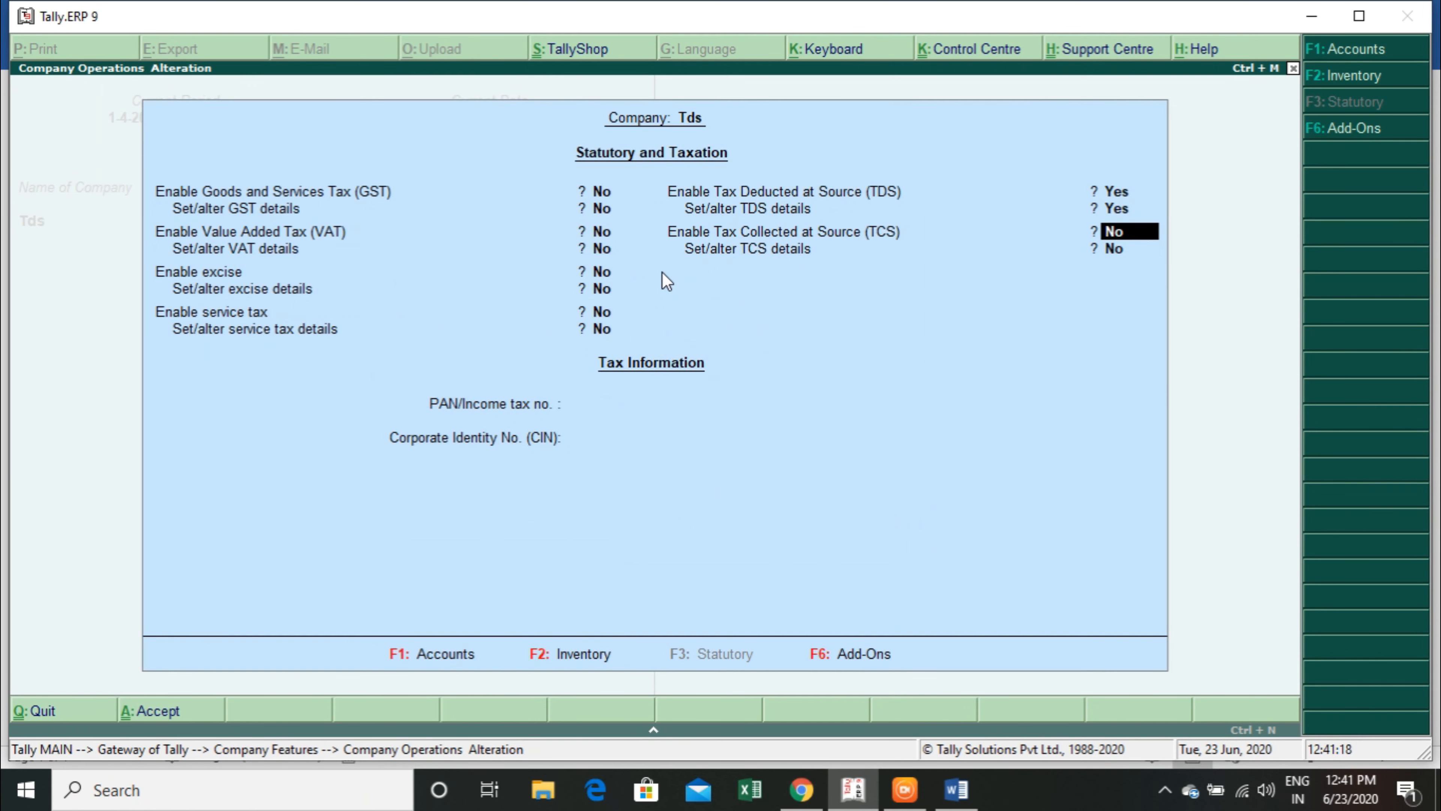
key(Return)
key(Return)
key(Return)
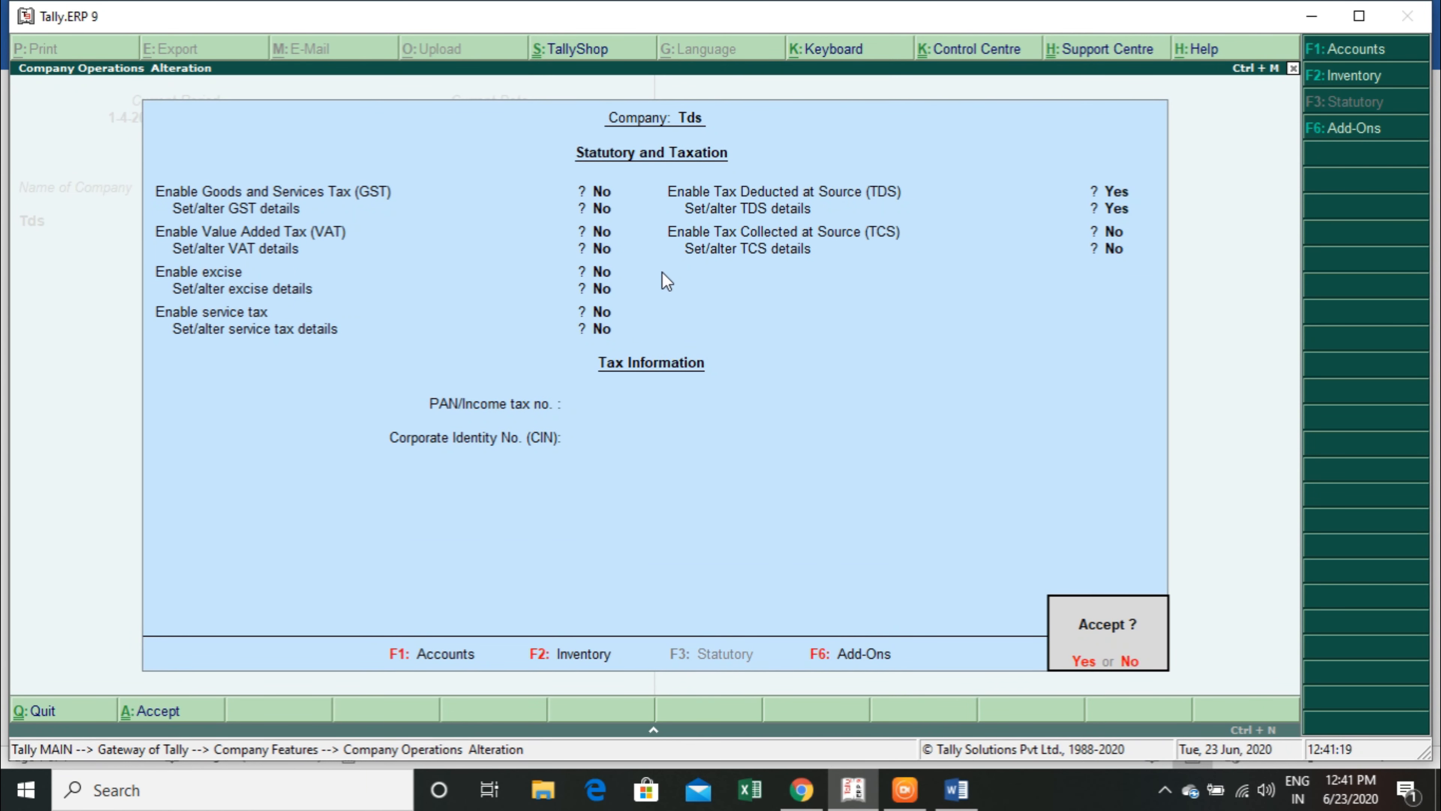
key(Return)
key(Escape)
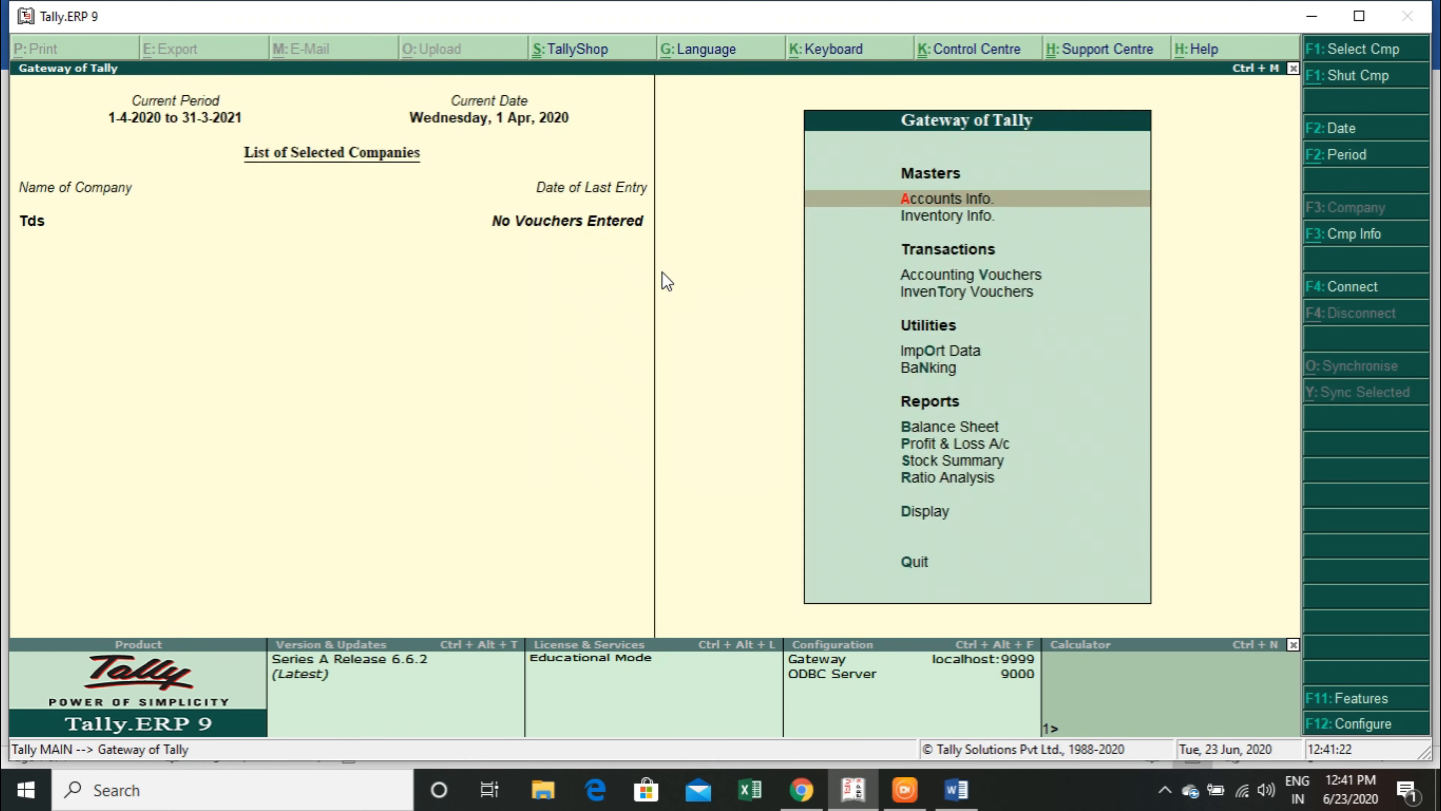
Open a new payment voucher in Tally.ERP 9 and consult the TDS rate table in the Word document.
key(Escape)
key(Escape)
key(alt+Tab)
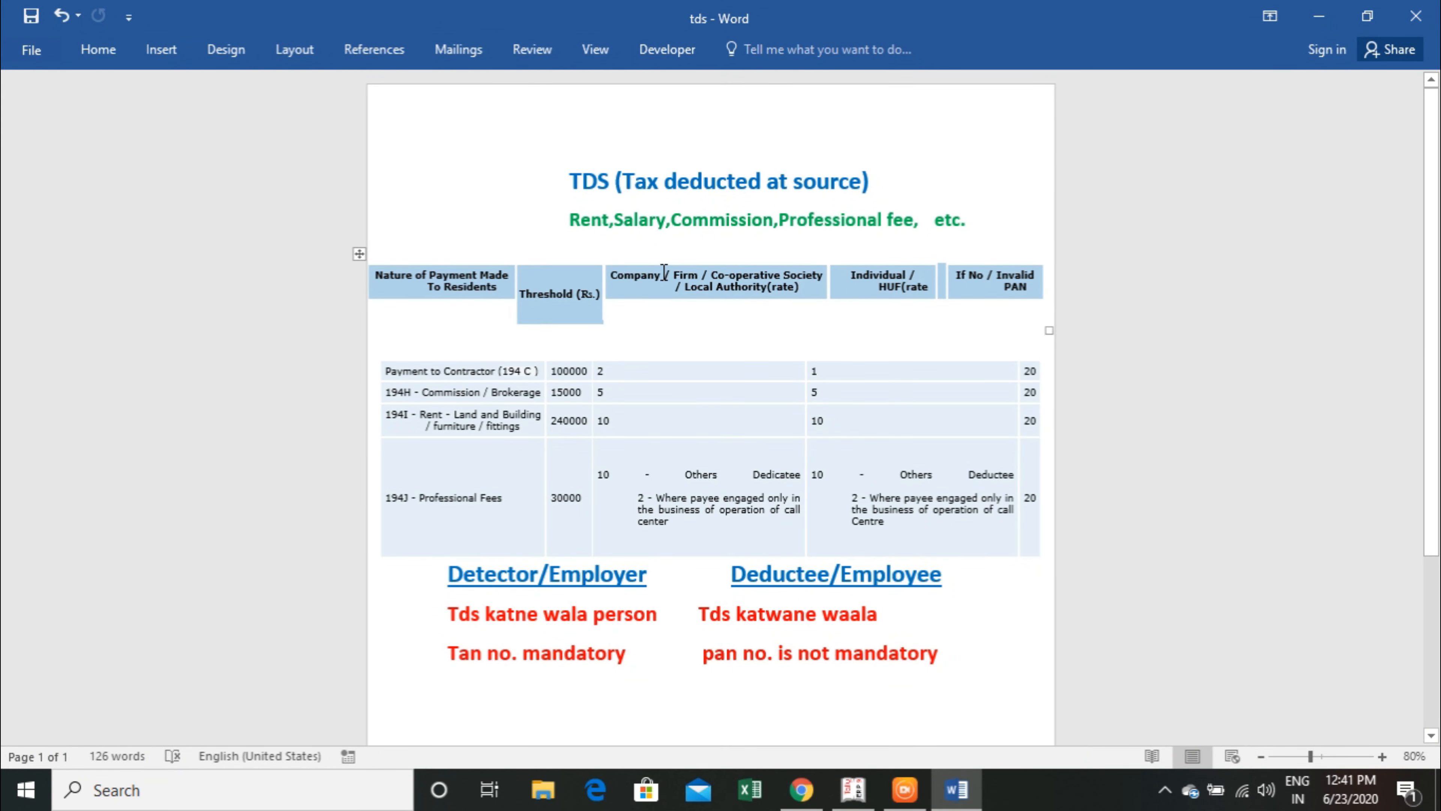
key(alt+Tab)
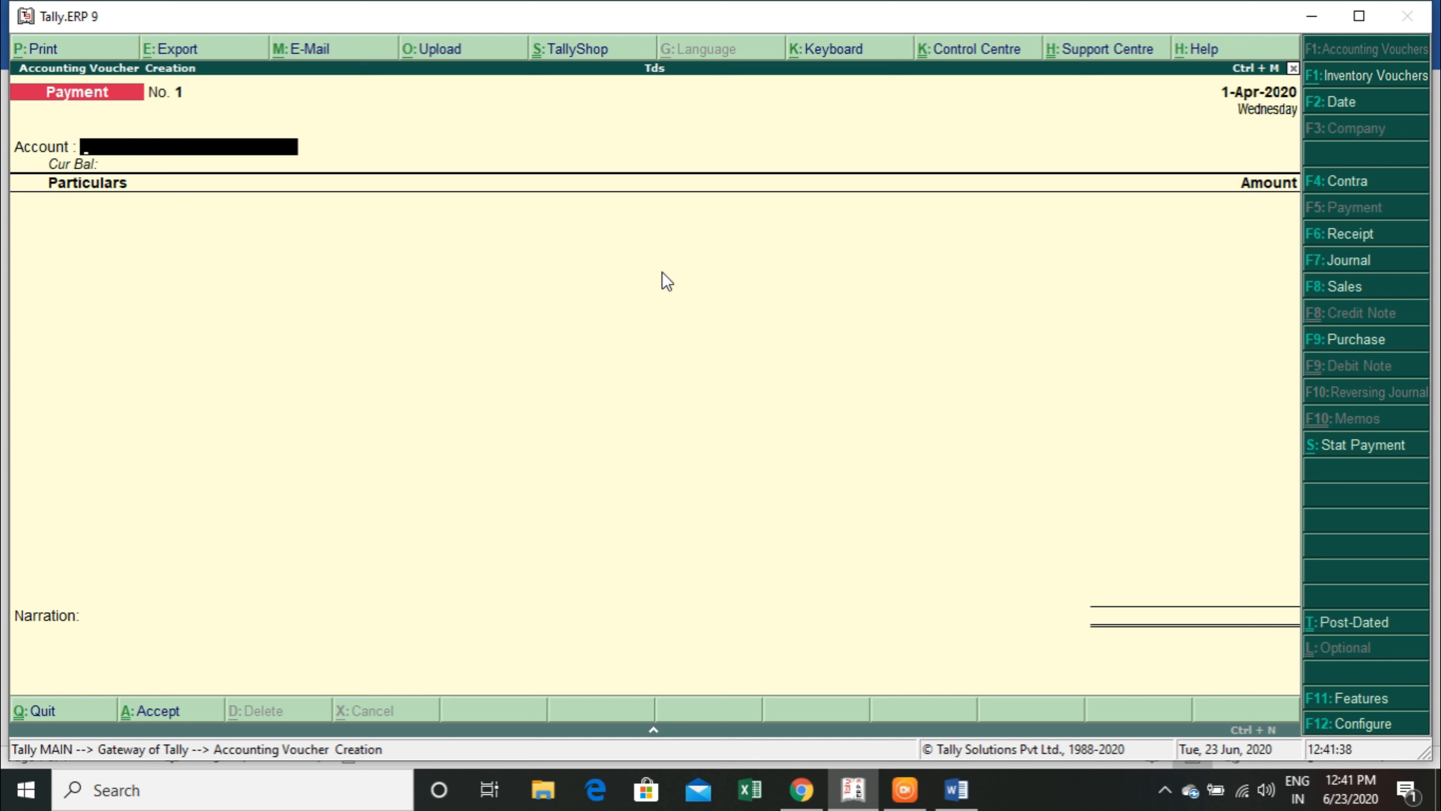
key(alt+Tab)
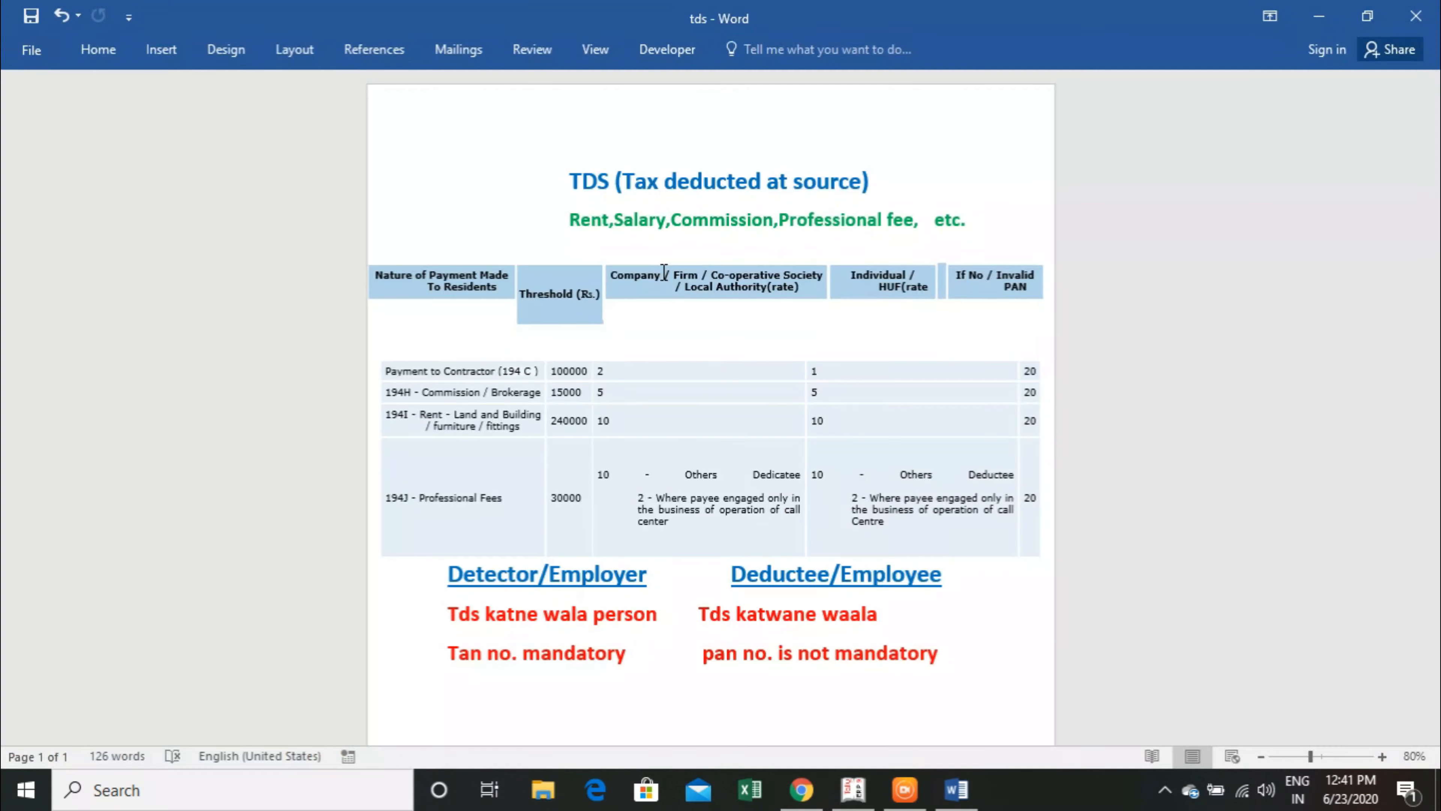
key(alt+Tab)
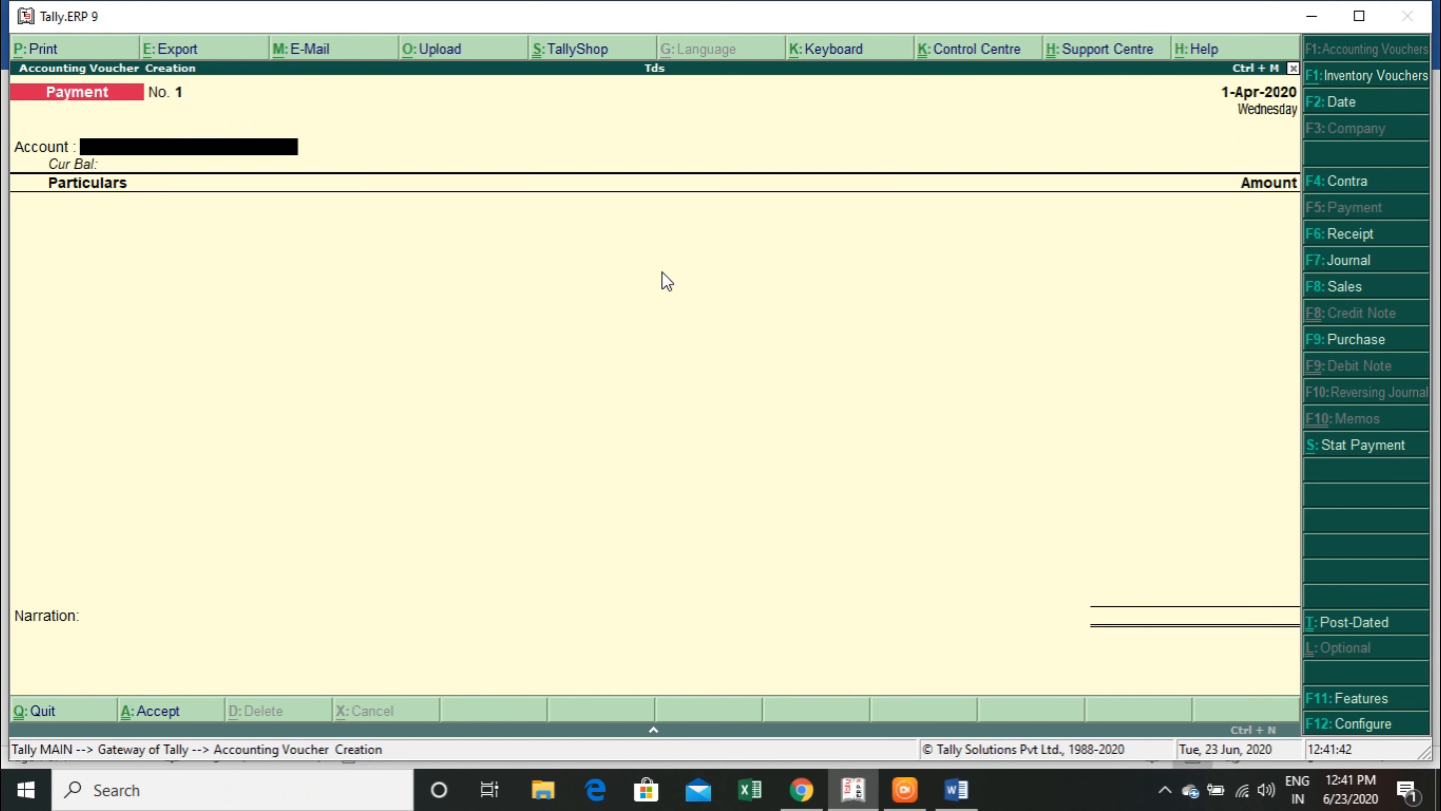
Create a ledger named Hdfc under Bank Accounts from the payment voucher, leaving the account number blank and keeping India and Delhi.
key(alt+c)
text(H)
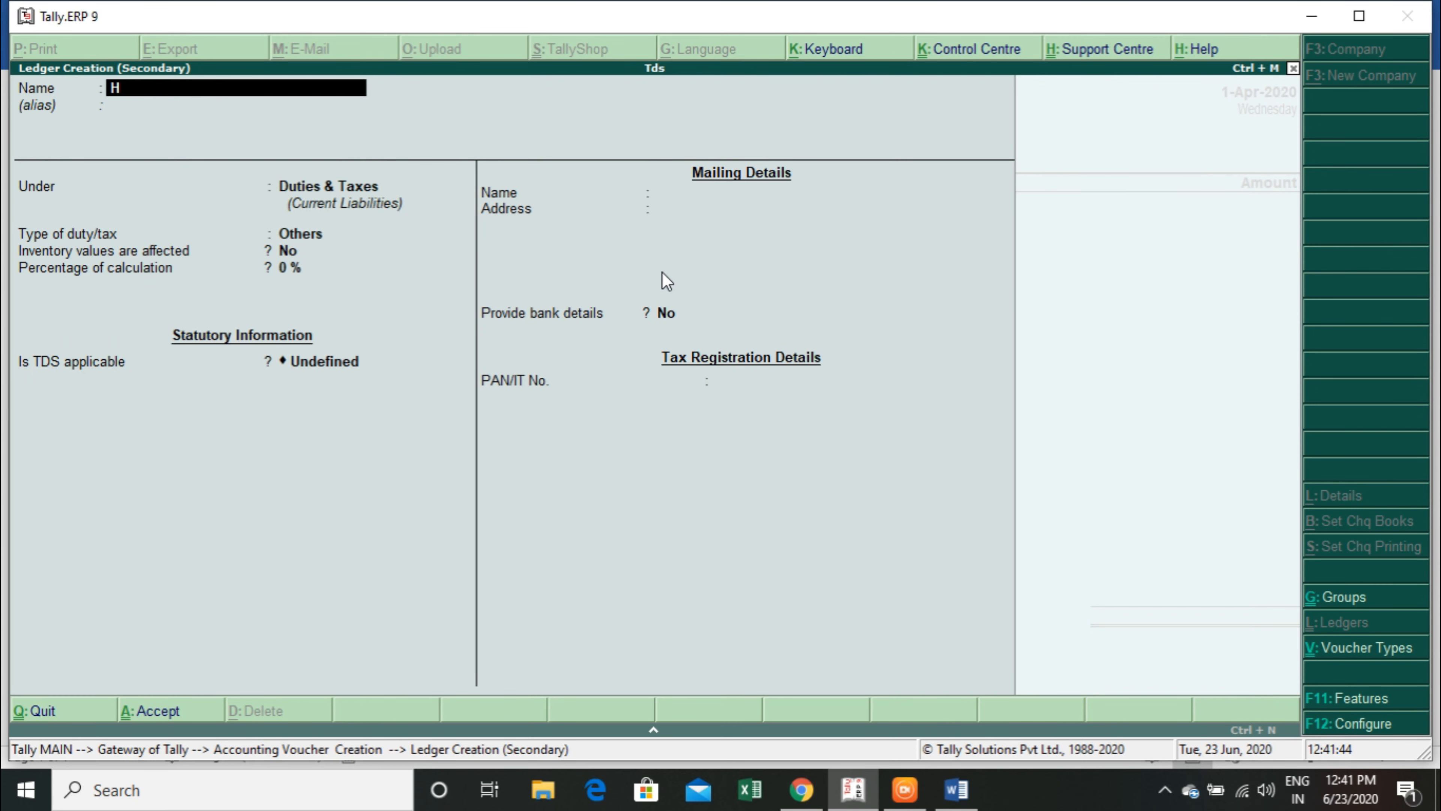
text(dfc)
key(Return)
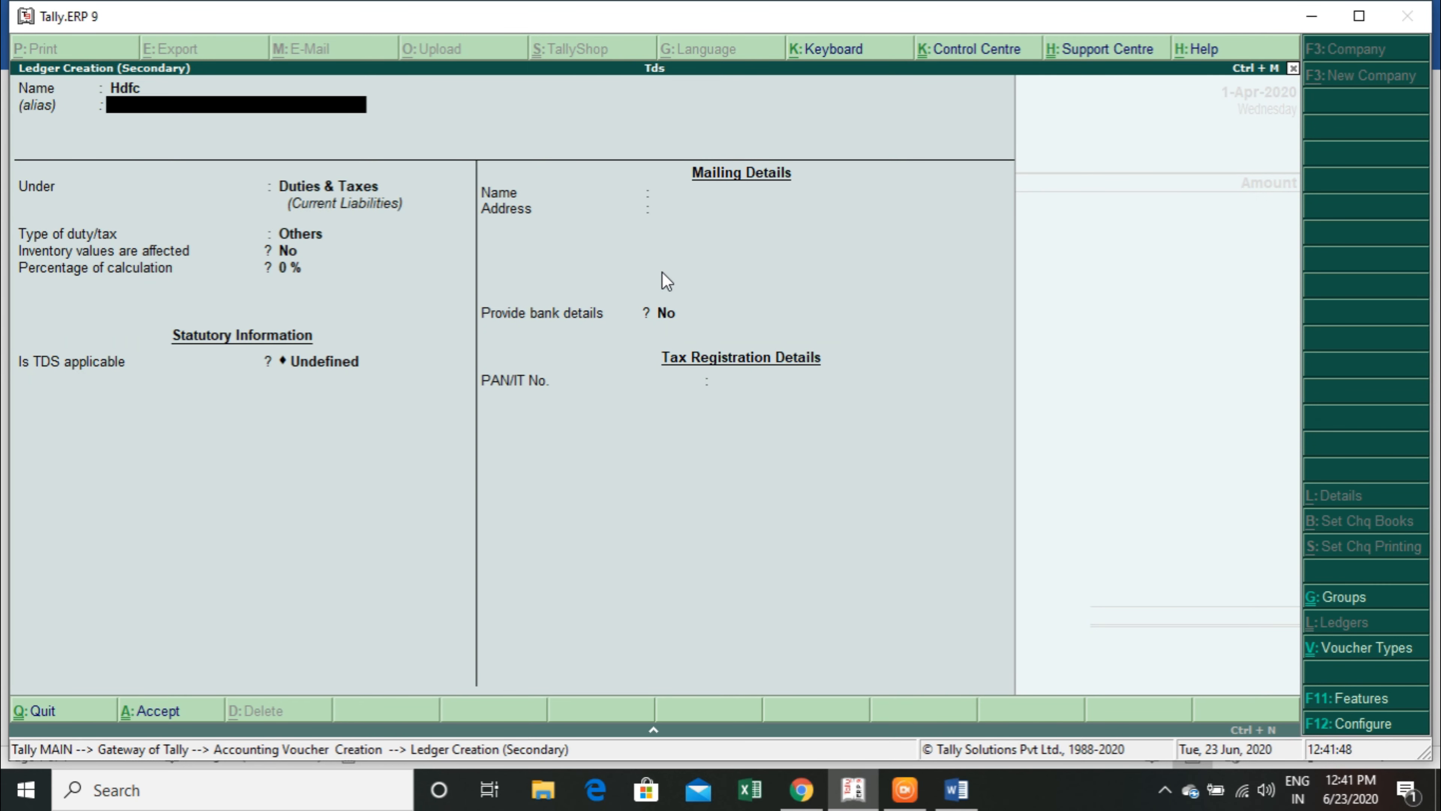
key(Return)
text(ba)
key(Return)
key(Return)
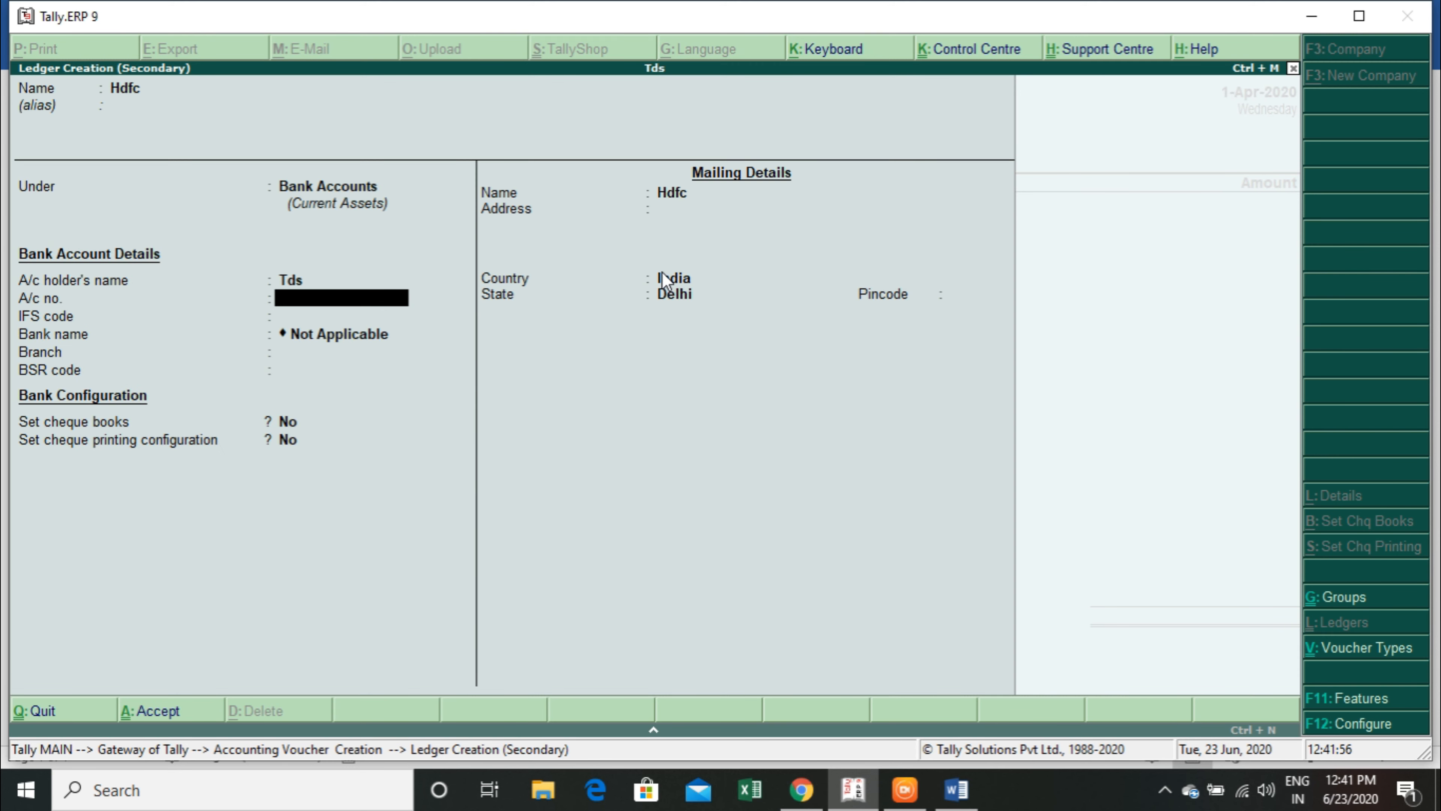
key(Return)
key(Return)
key(Return)
key(Return)
key(Return)
key(Return)
key(Return)
key(Return)
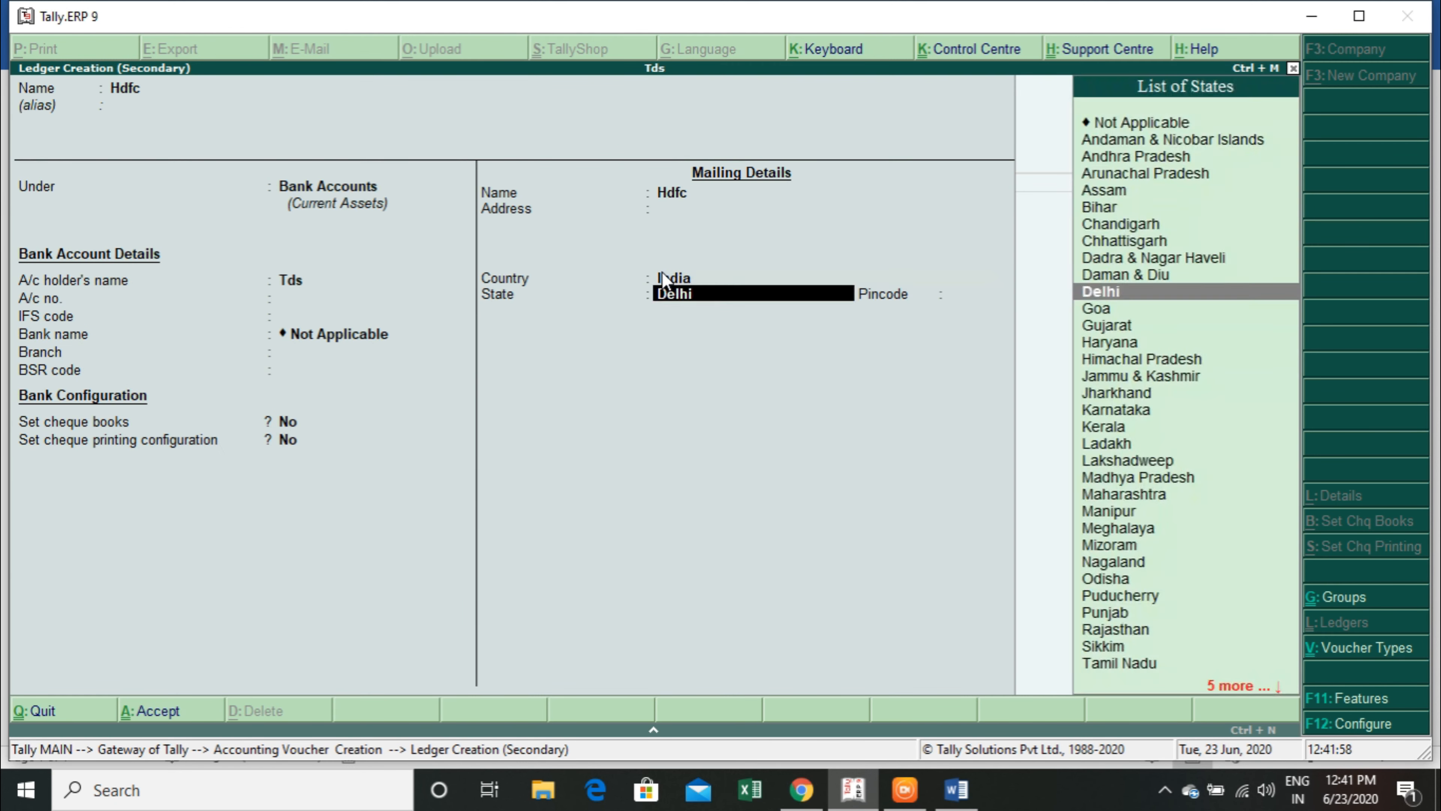
key(Return)
key(Return)
key(Return)
Begin another new ledger from the payment voucher, starting its name with "Payment to Co".
text(Payment)
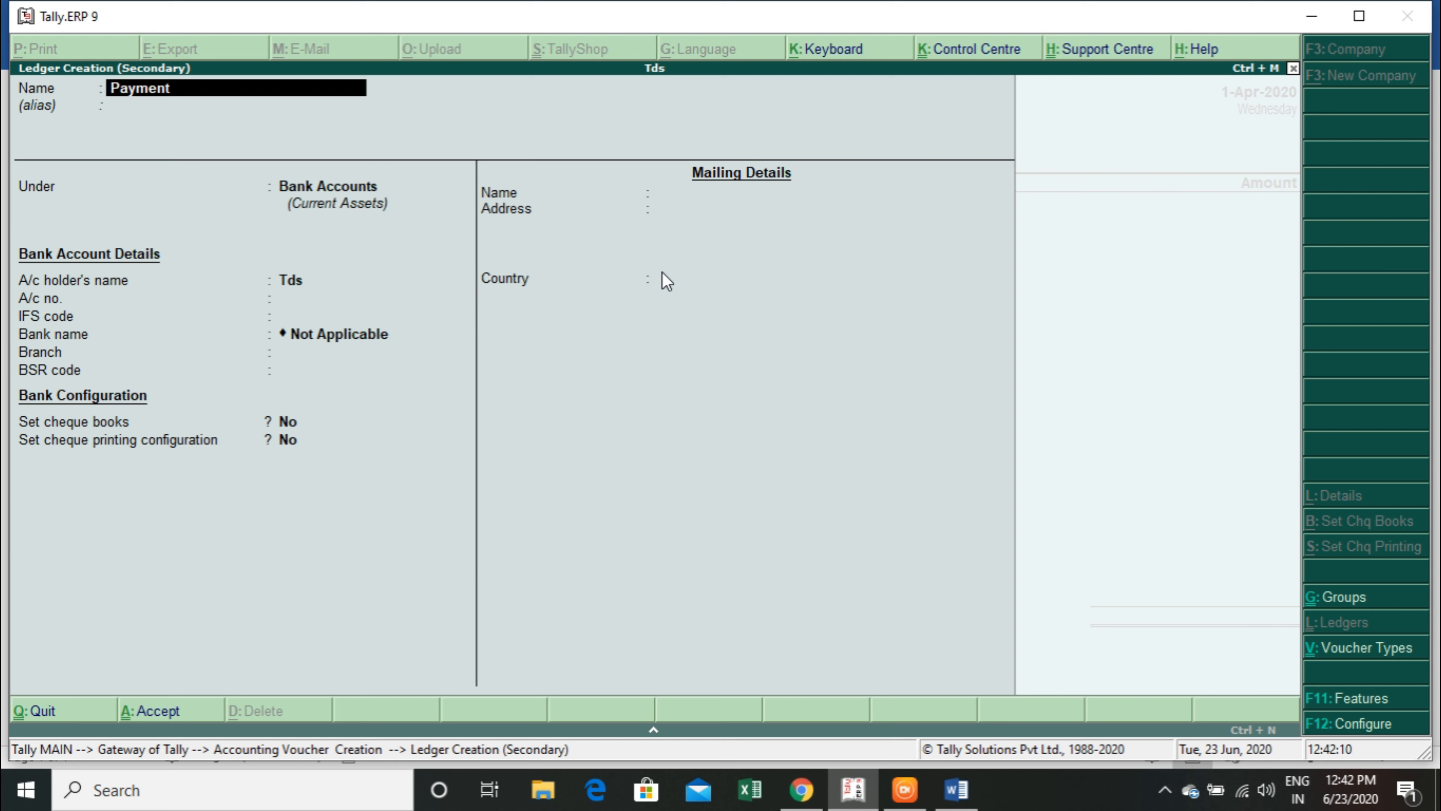
text( to Com)
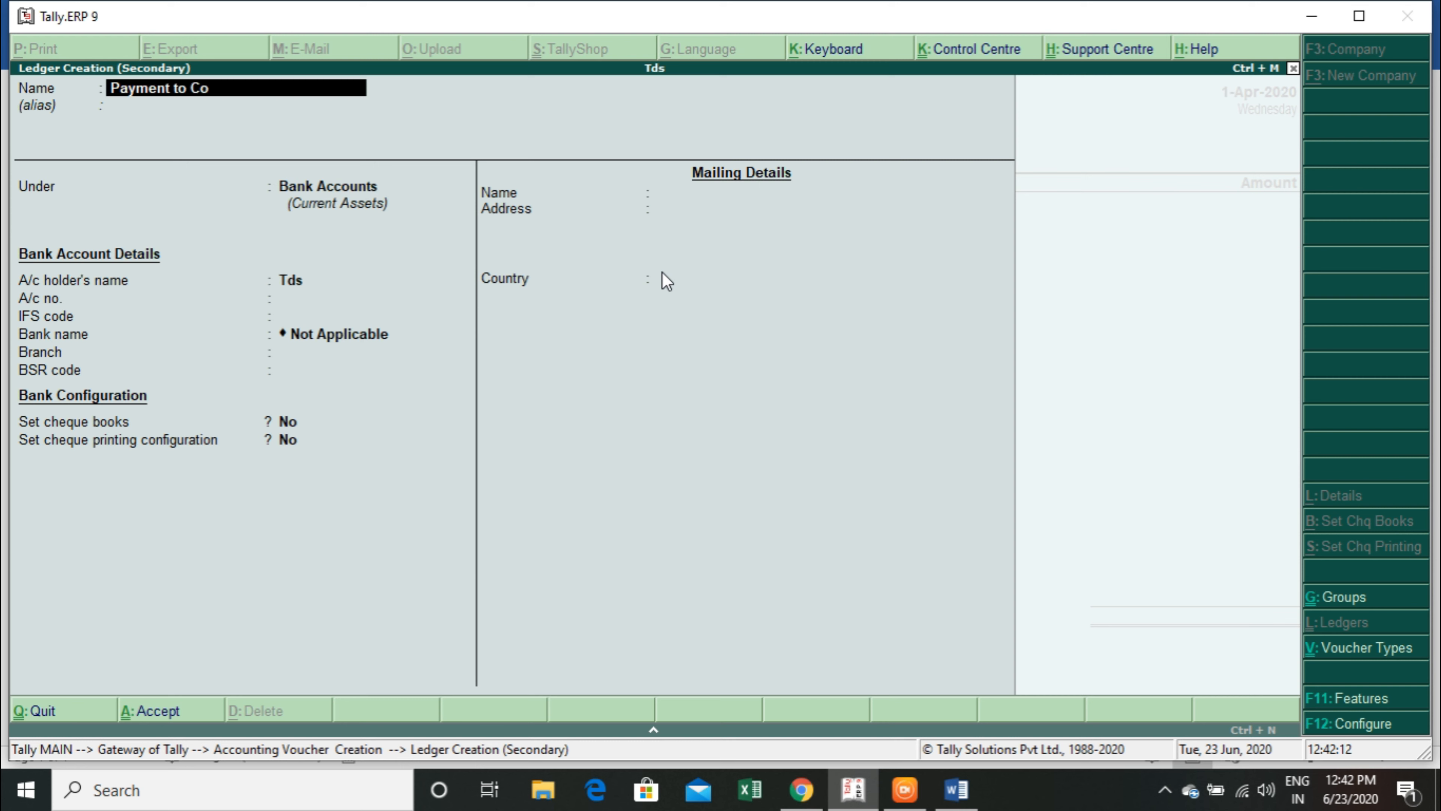
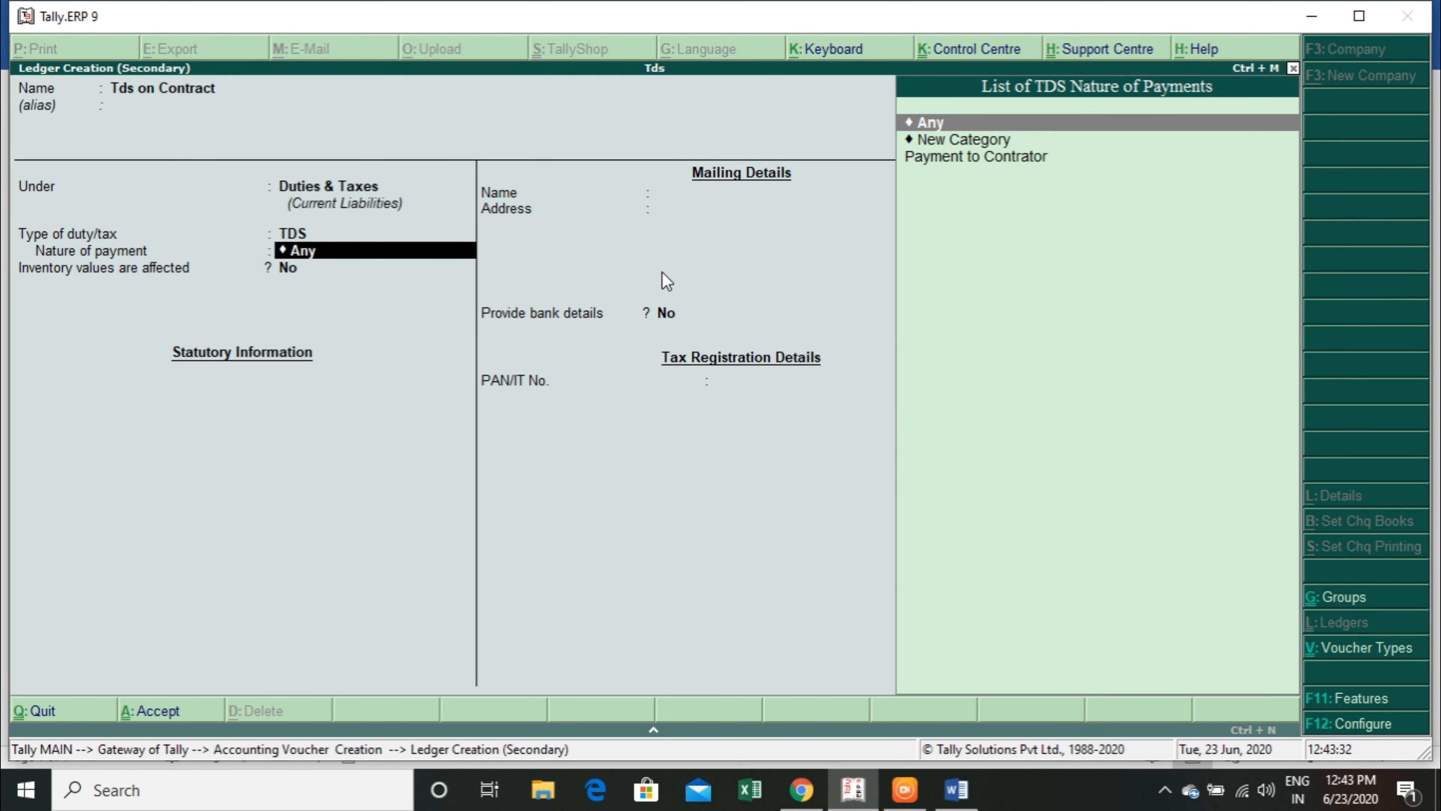
Set the Tds on Contract ledger's nature of payment to Payment to Contrator and save the ledger without bank details.
key(Down)
key(Down)
key(Return)
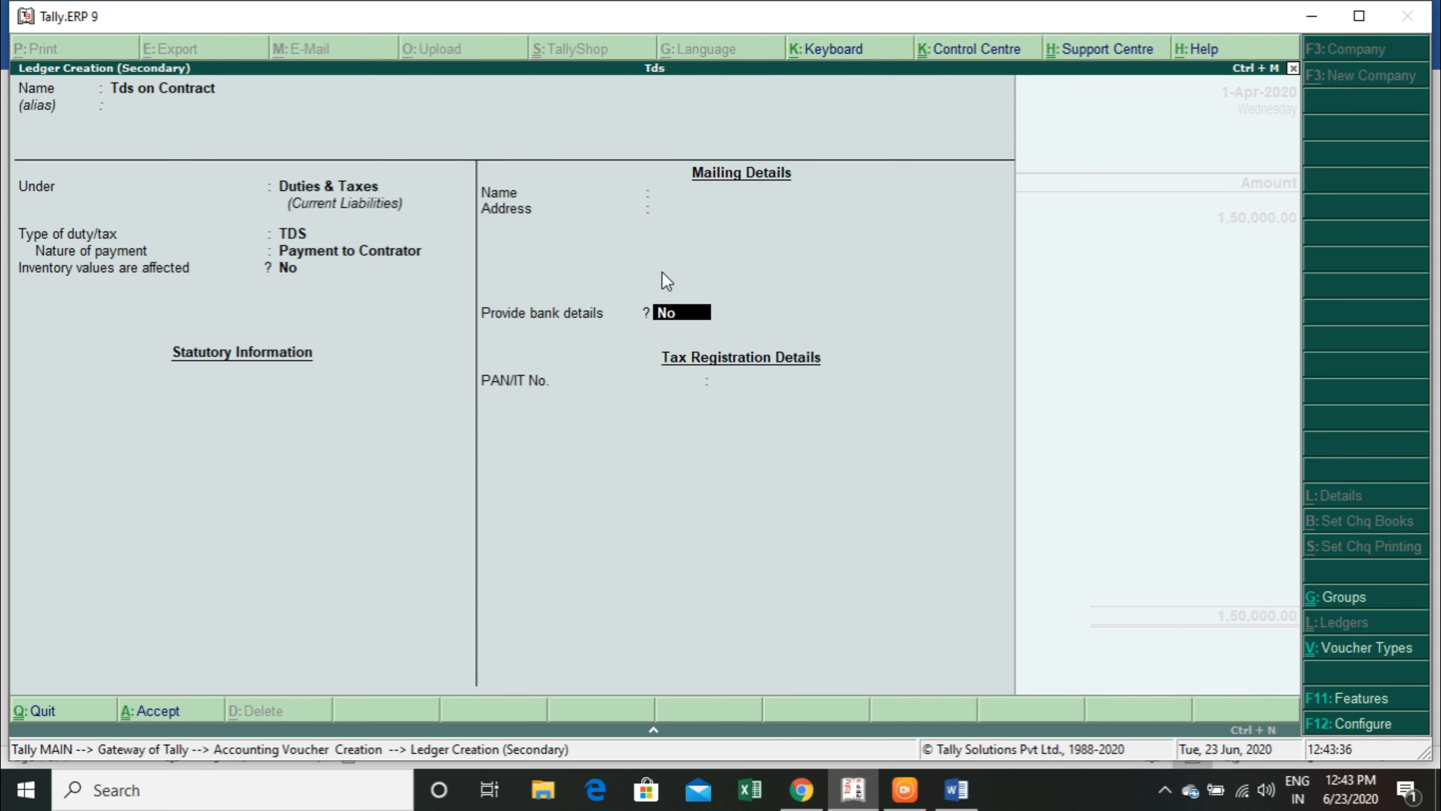
key(Return)
Keep Hdfc as the party of the contractor payment and fill in its PAN number in the party details.
key(Return)
key(Return)
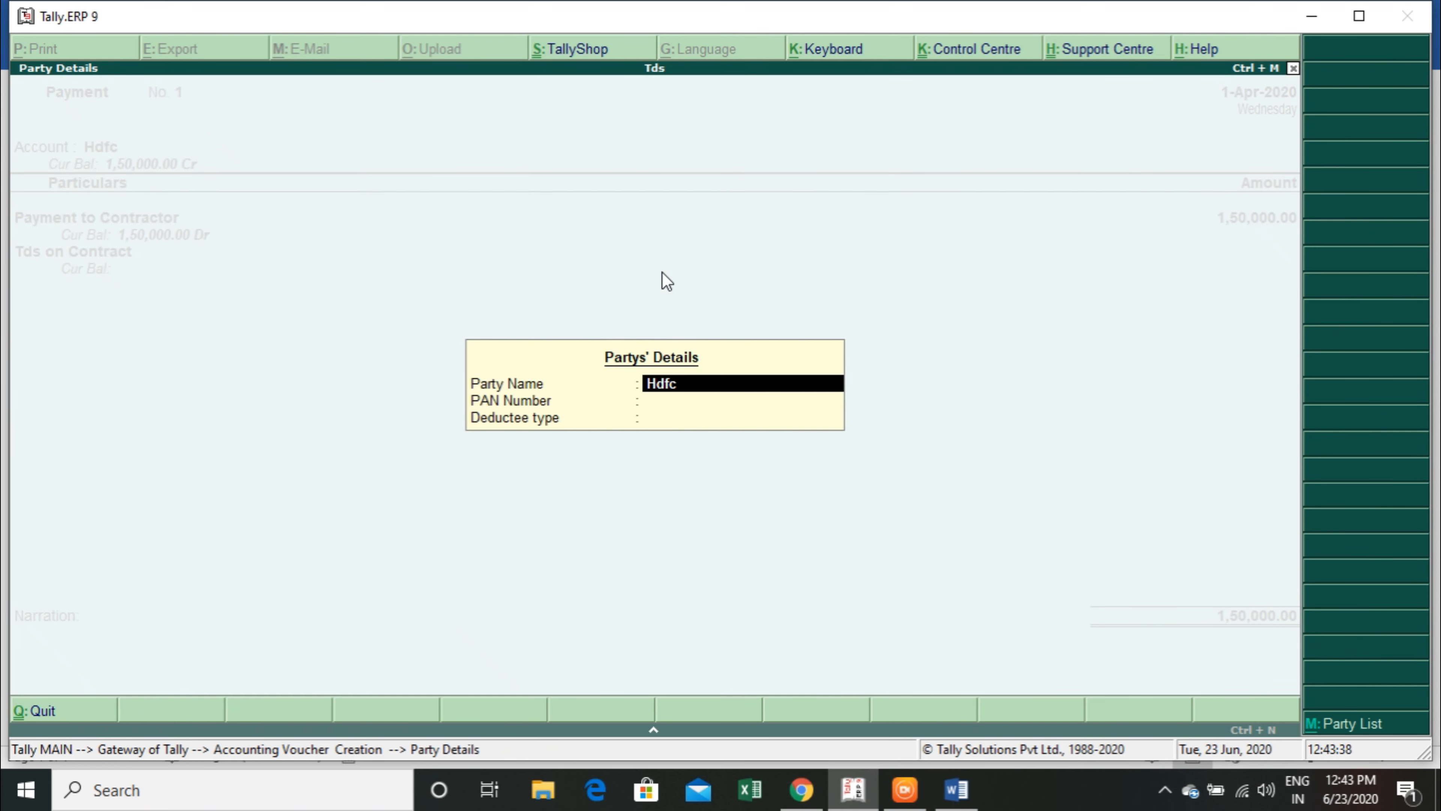
key(Return)
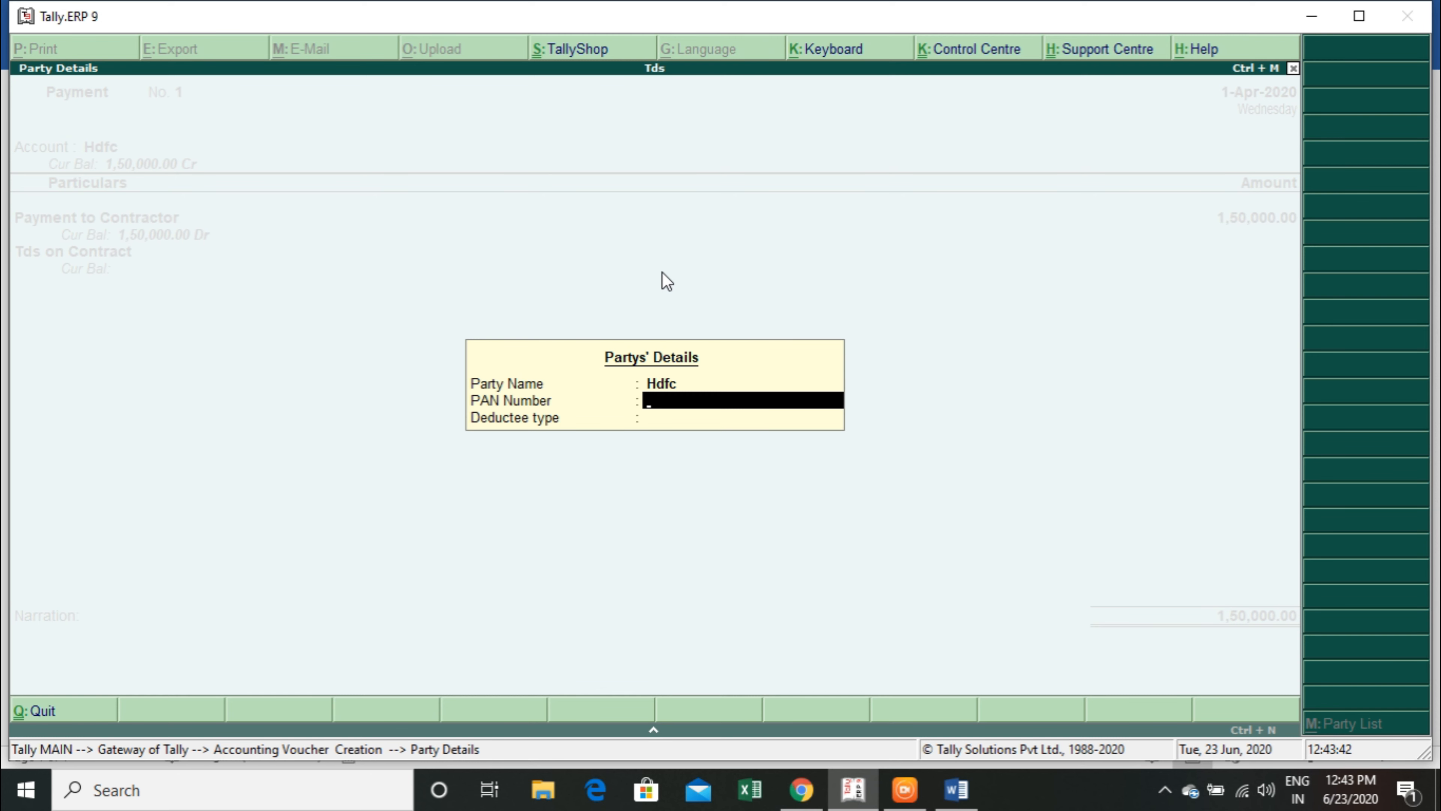
key(Return)
key(Return)
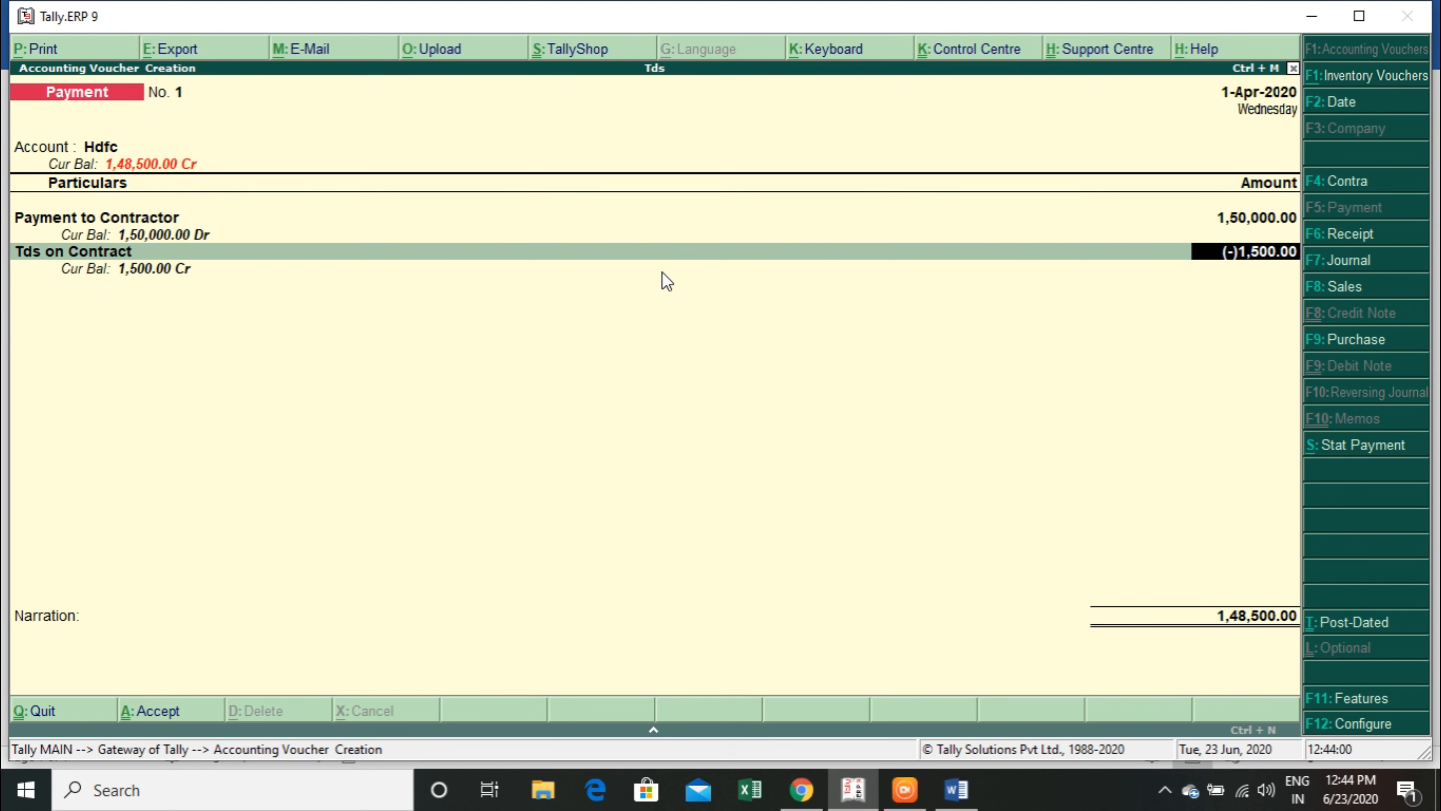
Accept the TDS deduction line and save the contractor payment voucher.
key(Return)
key(Return)
key(Return)
key(Return)
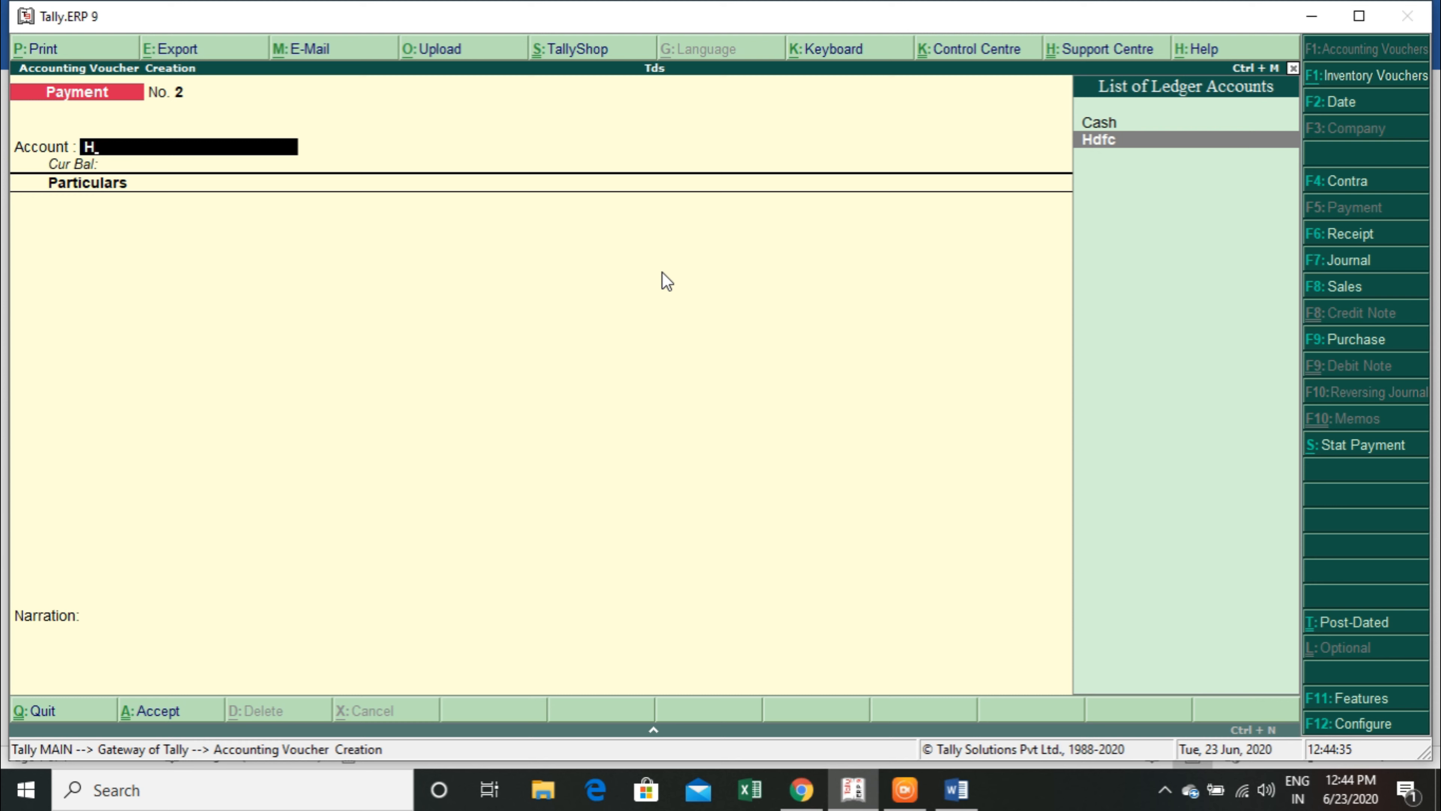
key(Return)
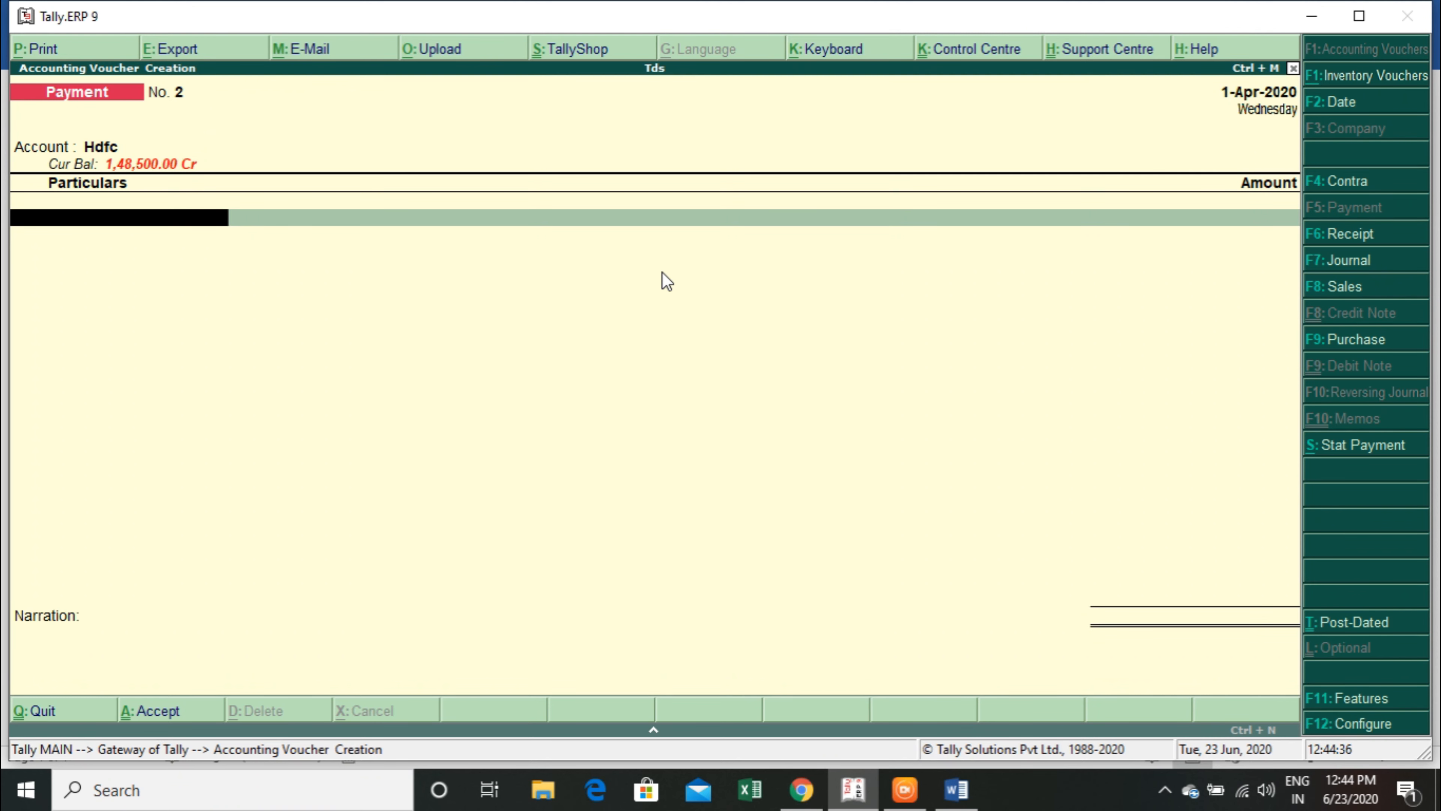
Create a TDS-applicable ledger named Commition from a new Hdfc payment voucher, with a new nature of payment, Payment to Commition, section 194h.
key(alt+c)
text(C)
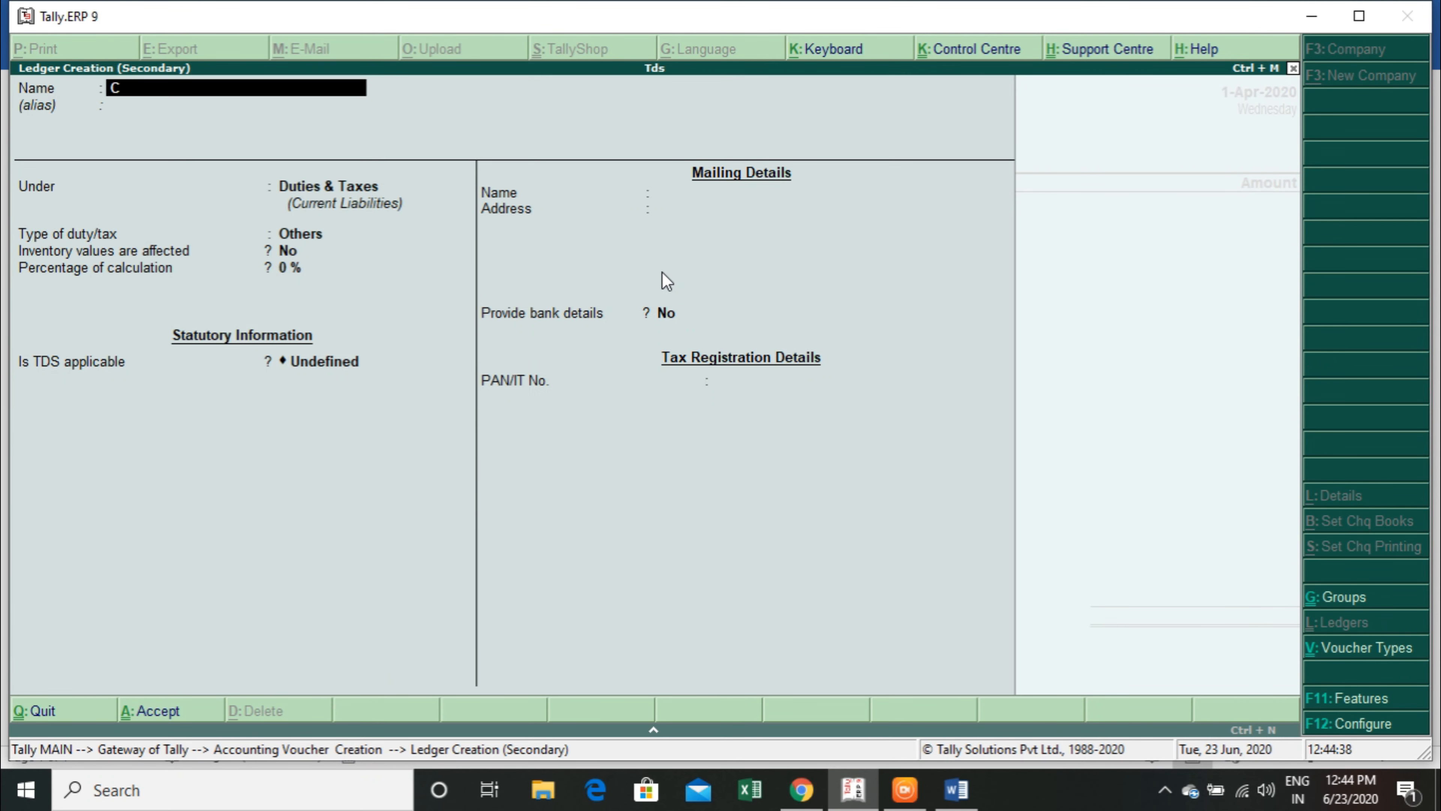
text(ommitionPayment to Commition)
key(Return)
text(194h)
Consult the TDS rate table in Word and set both With PAN rates to 5% and the threshold limit to 15000 for Payment to Commition.
key(alt+Tab)
key(alt+Tab)
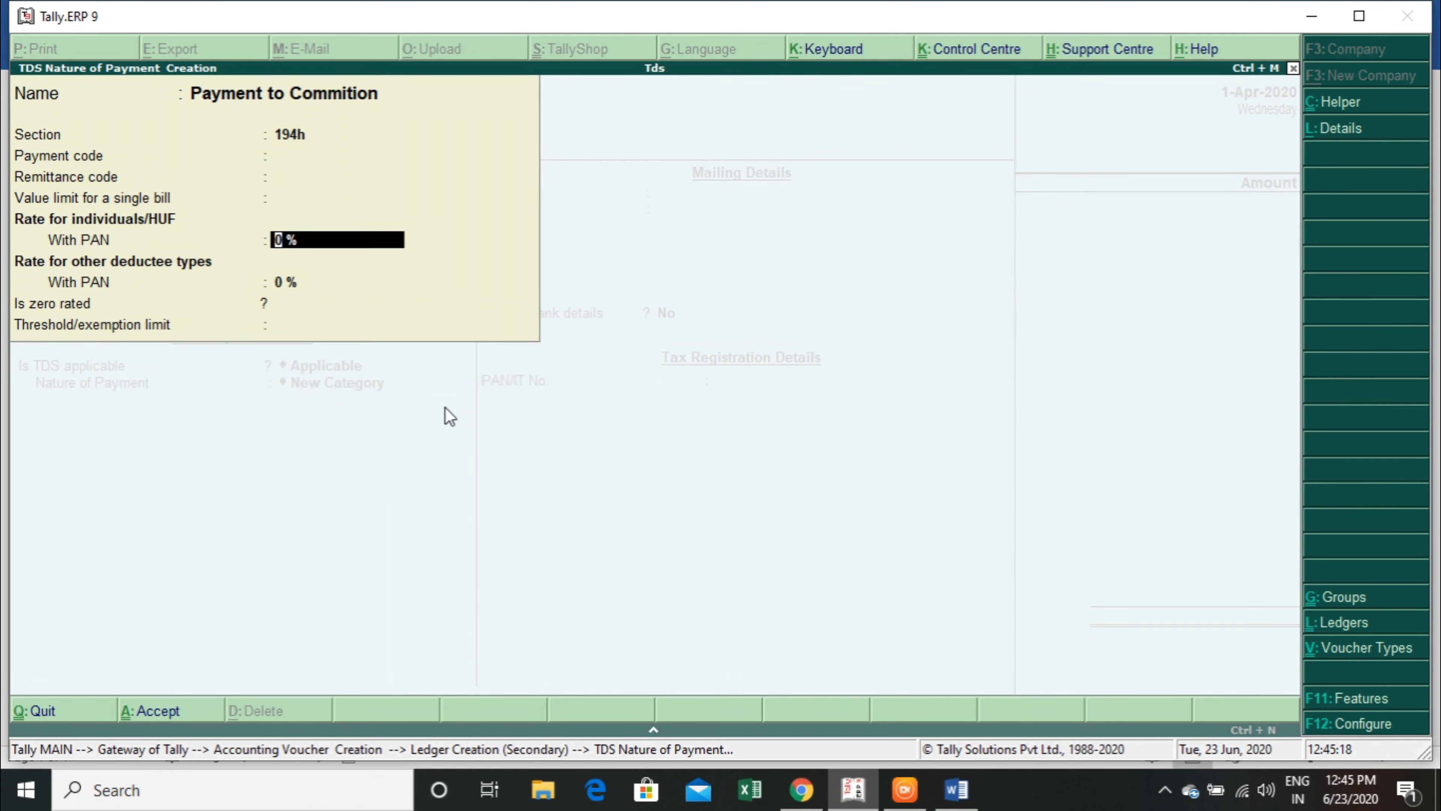
text(5)
key(Return)
key(Return)
key(alt+Tab)
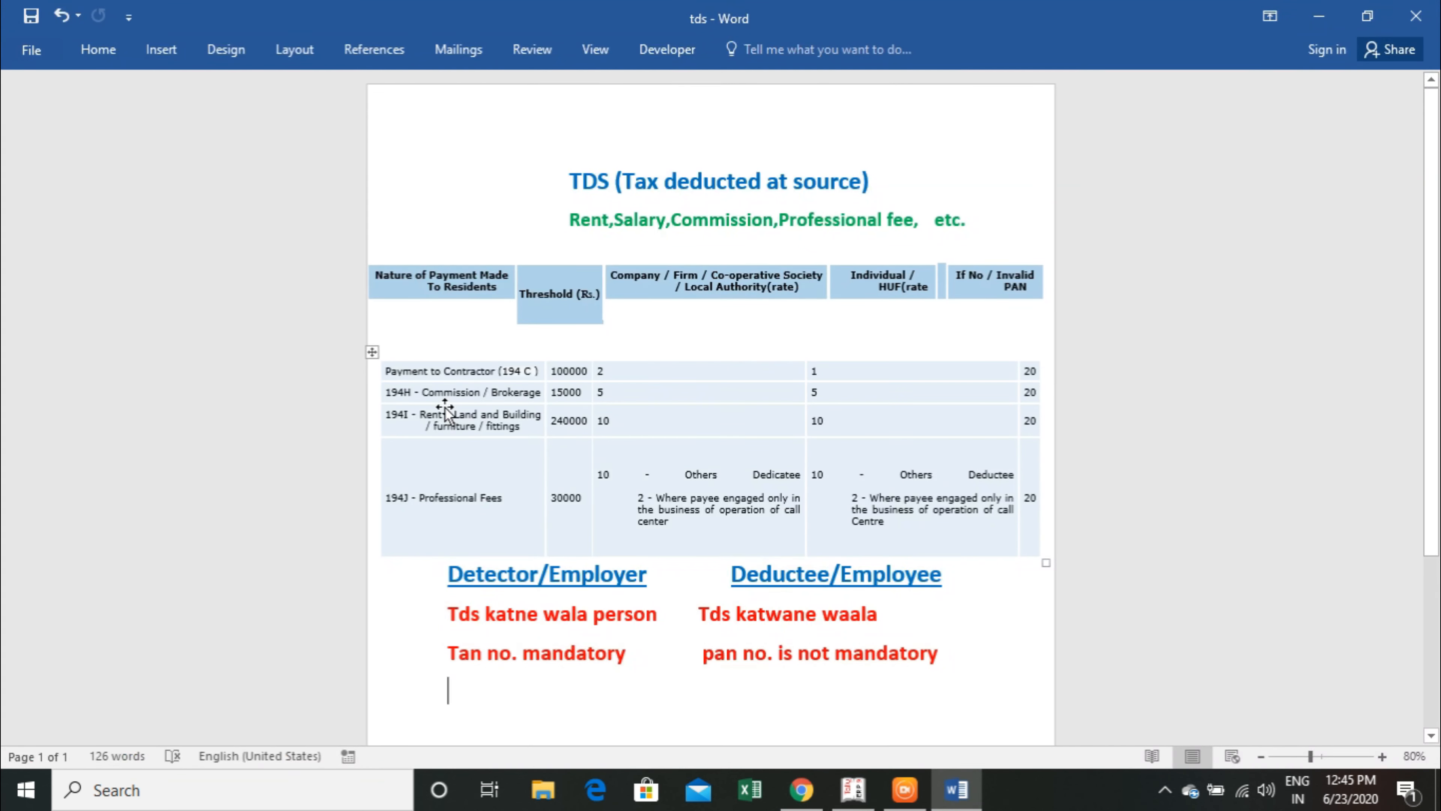
text(15)
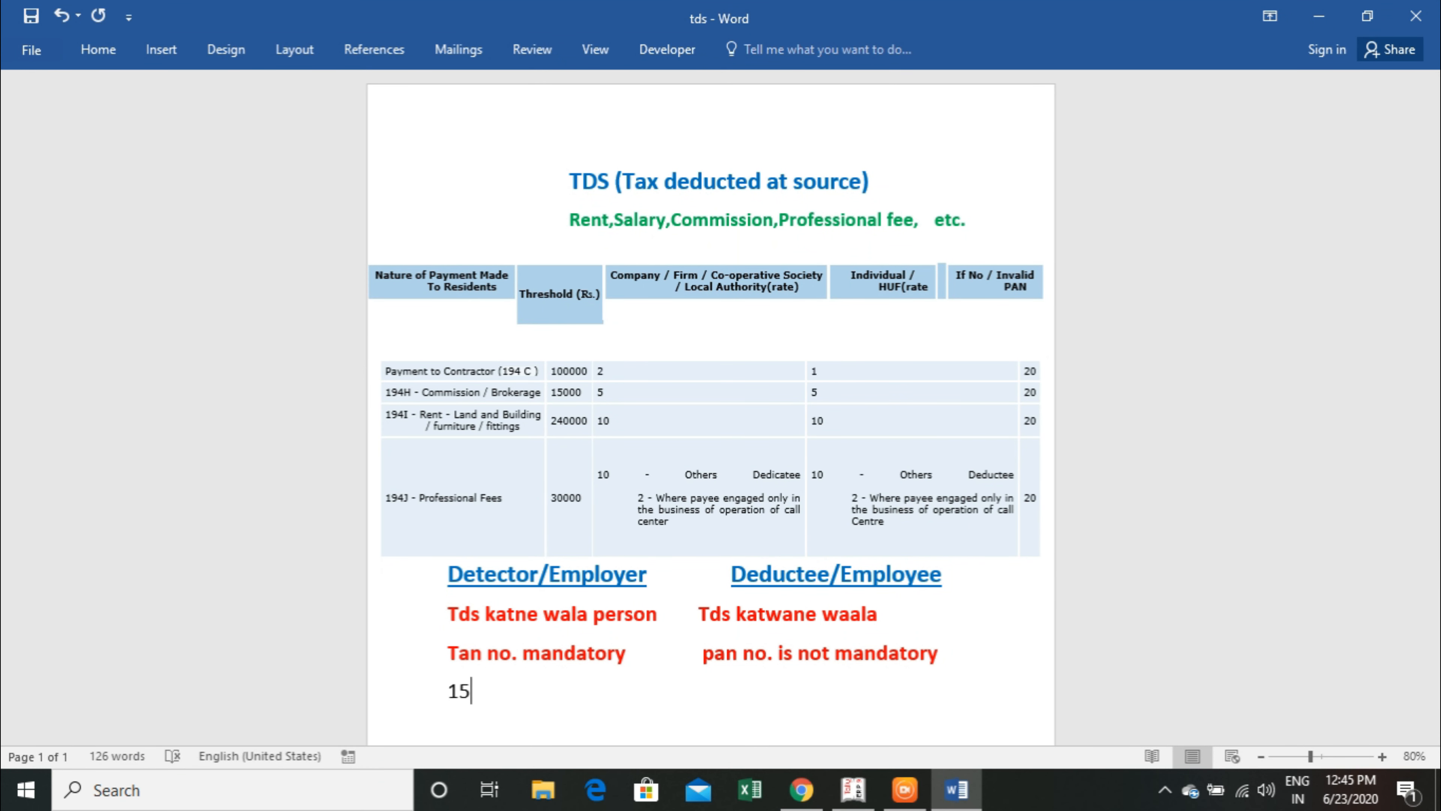
key(BackSpace)
key(BackSpace)
key(alt+Tab)
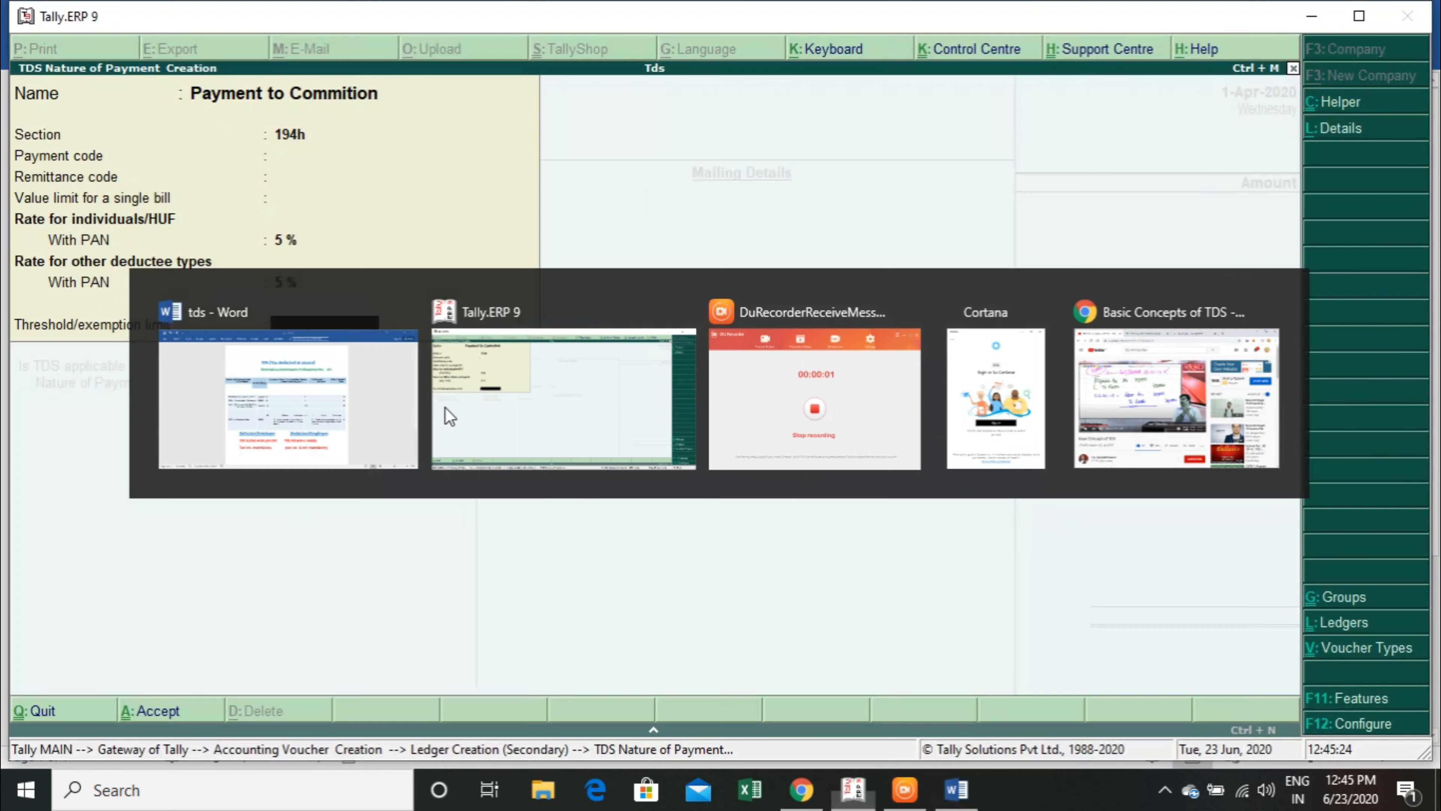
text(15000)
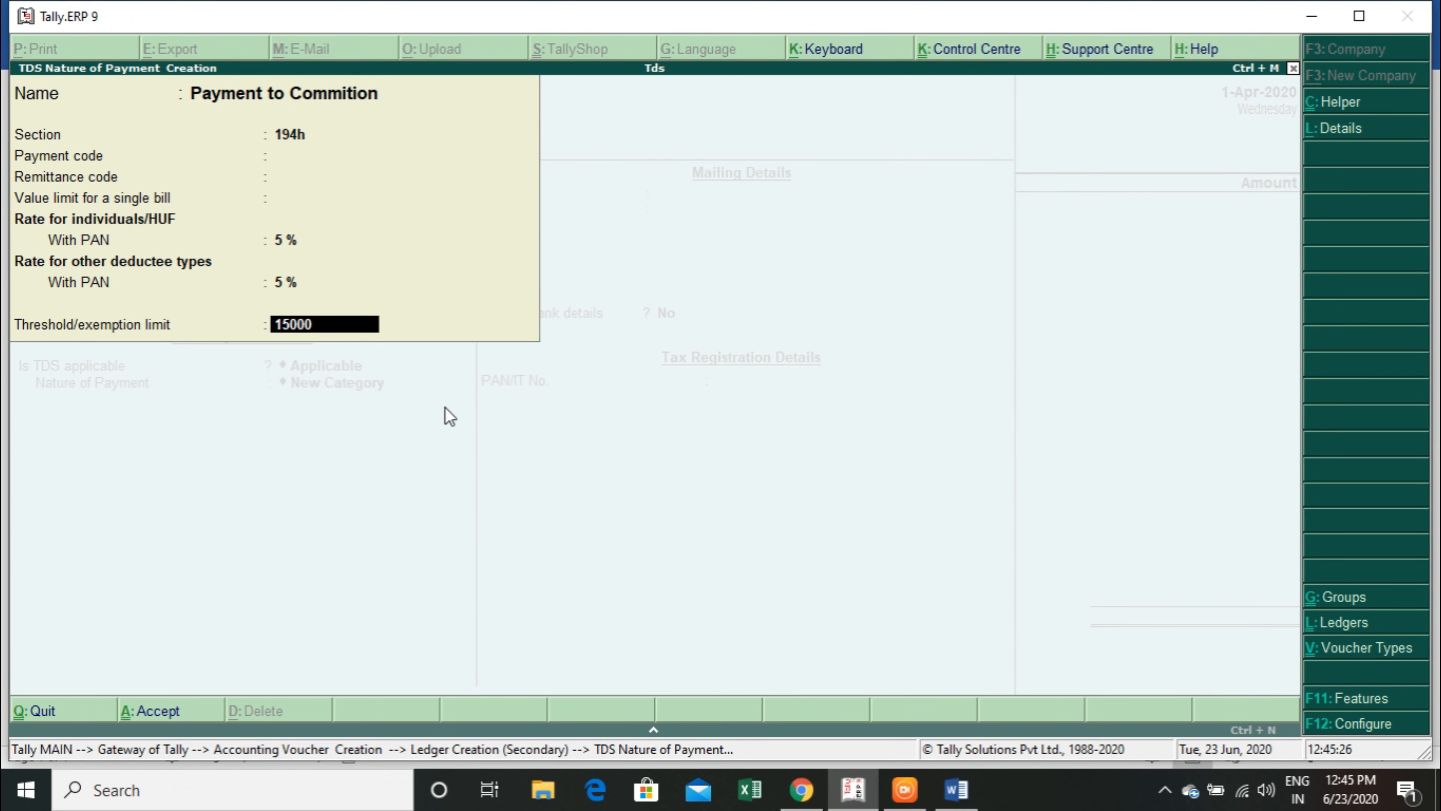
Save the nature of payment and the Commition ledger, and enter 45000 as its amount in the payment voucher.
key(Return)
key(Return)
text(45000)
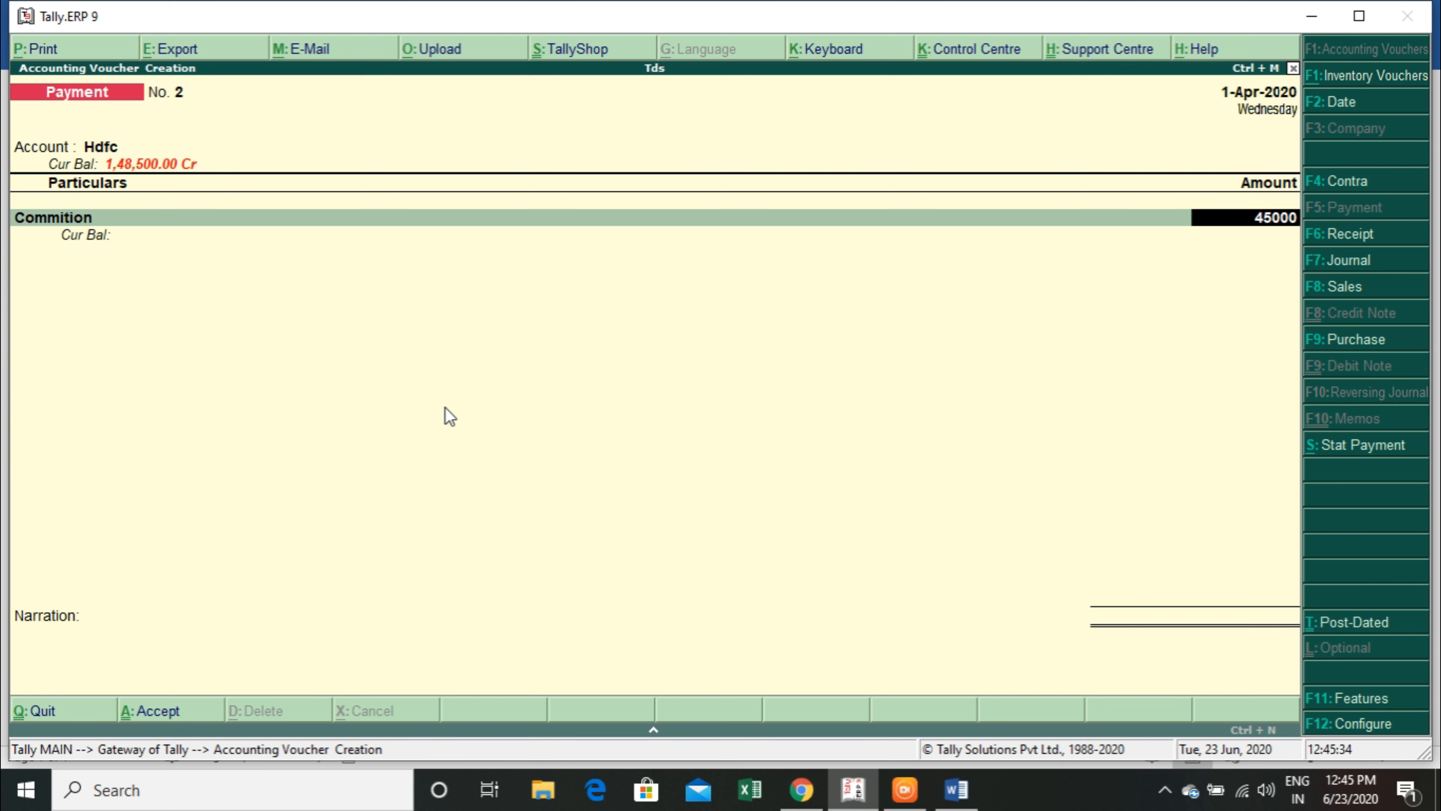
key(Return)
Start a ledger named Tds on Commission under Duties & Taxes from the payment voucher, with TDS as its type of duty.
key(alt+c)
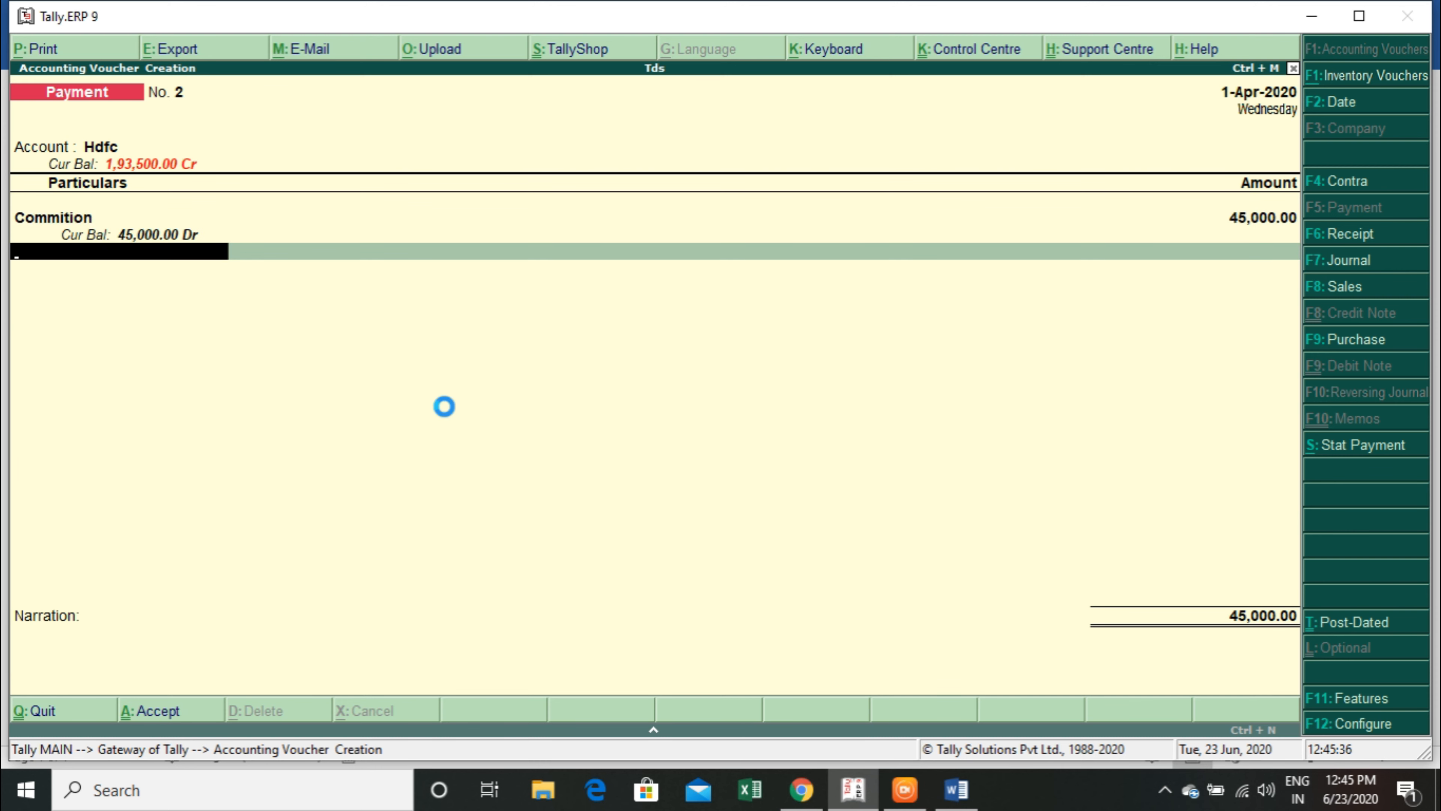
text(Tds)
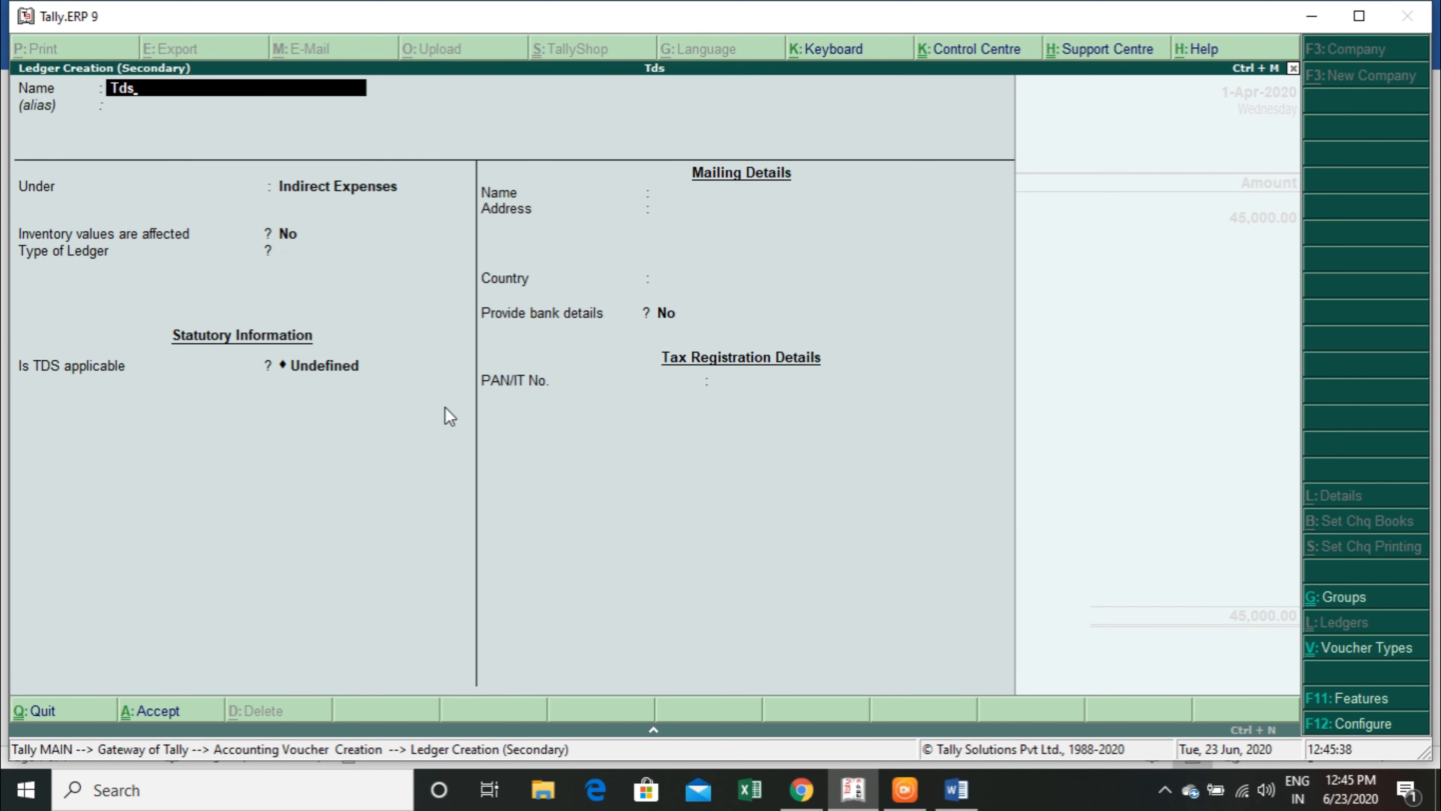
text( on Commission)
key(Return)
key(Return)
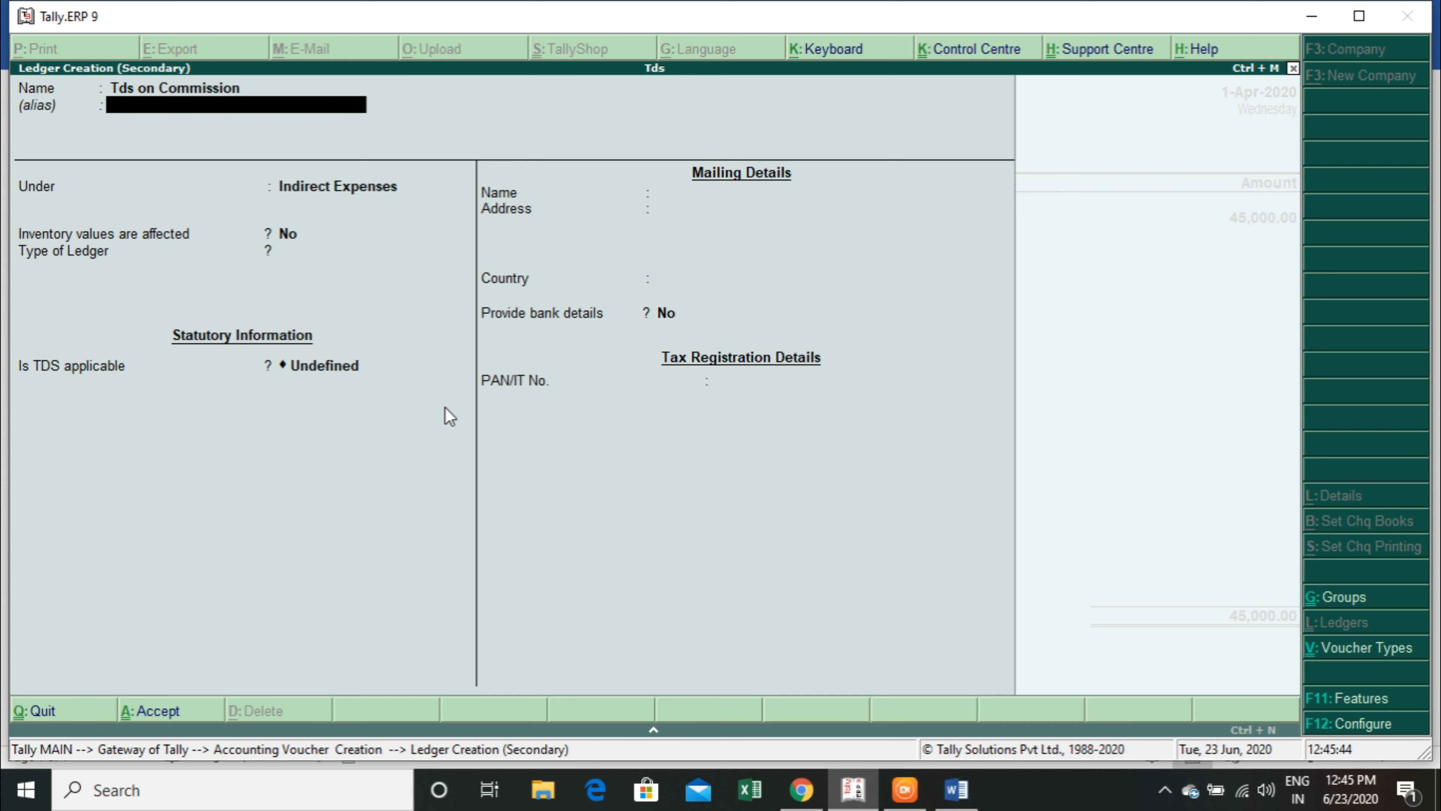
text(du)
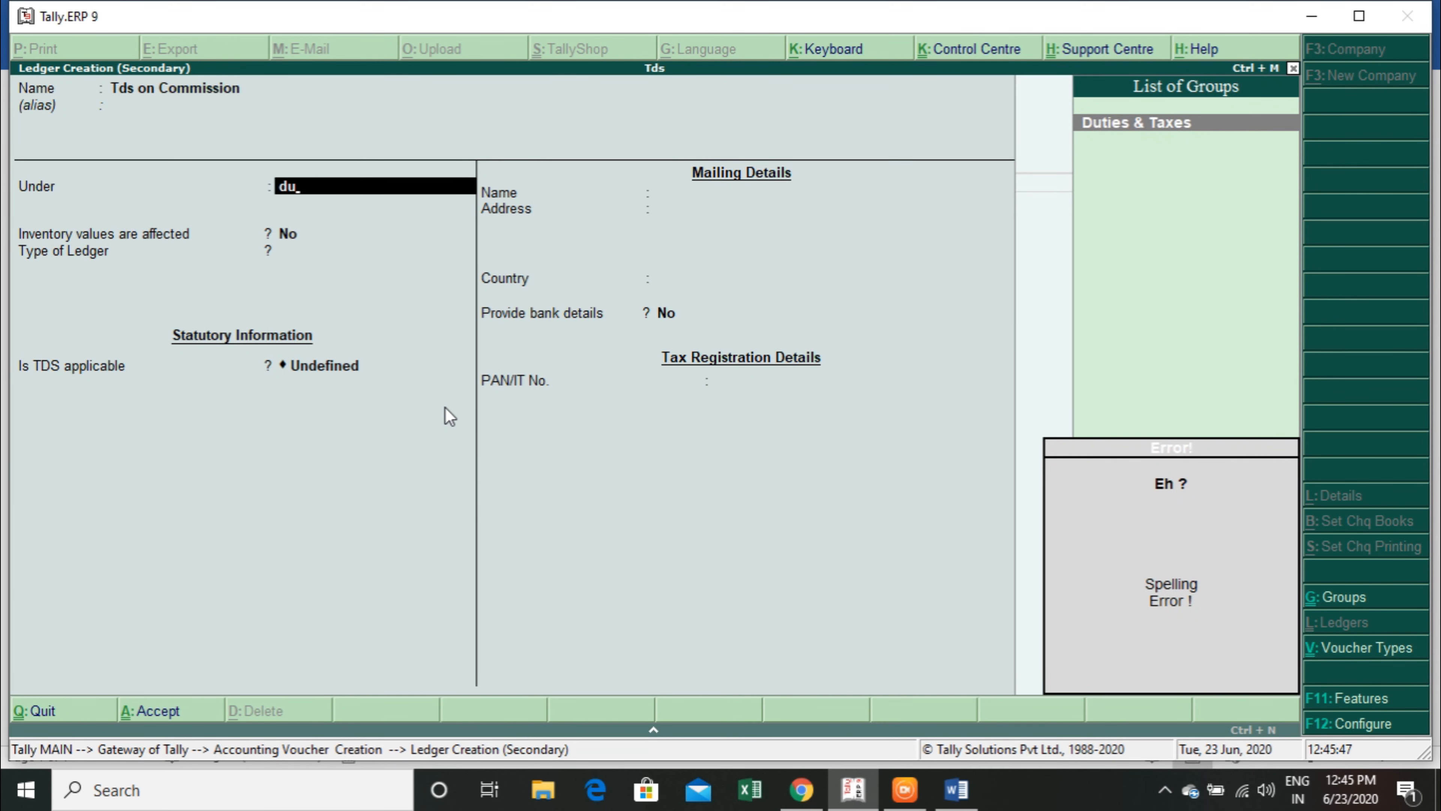
key(Return)
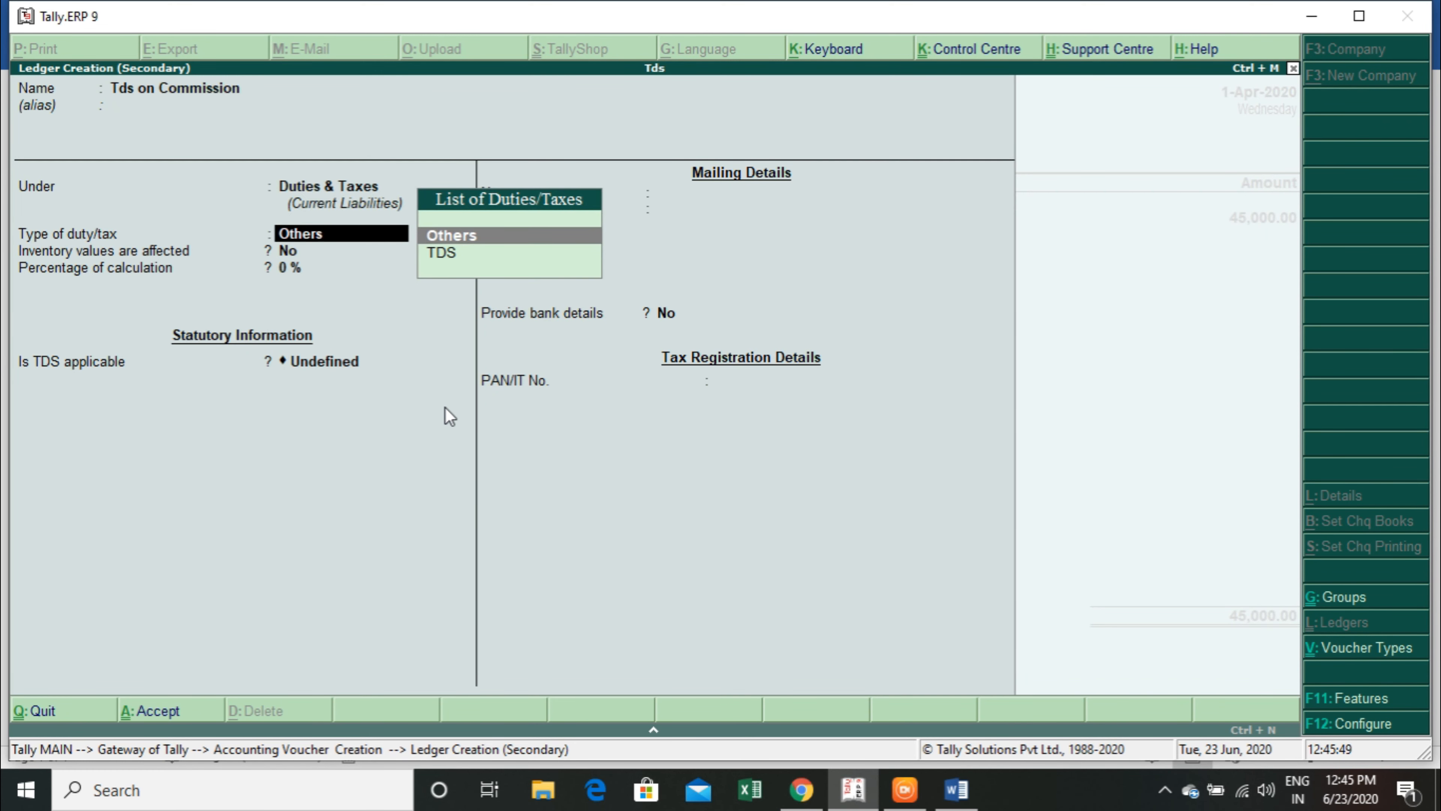
key(Down)
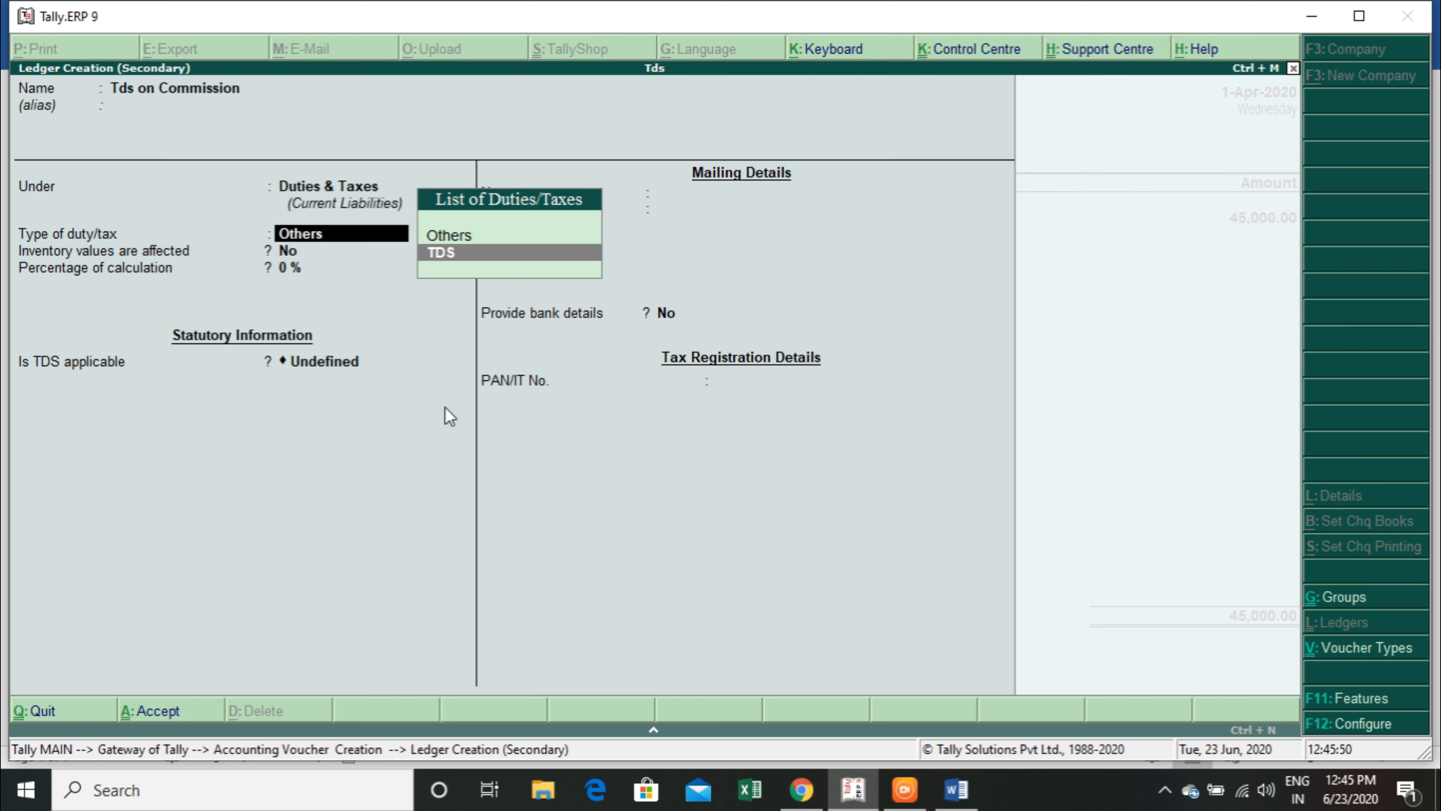
key(Return)
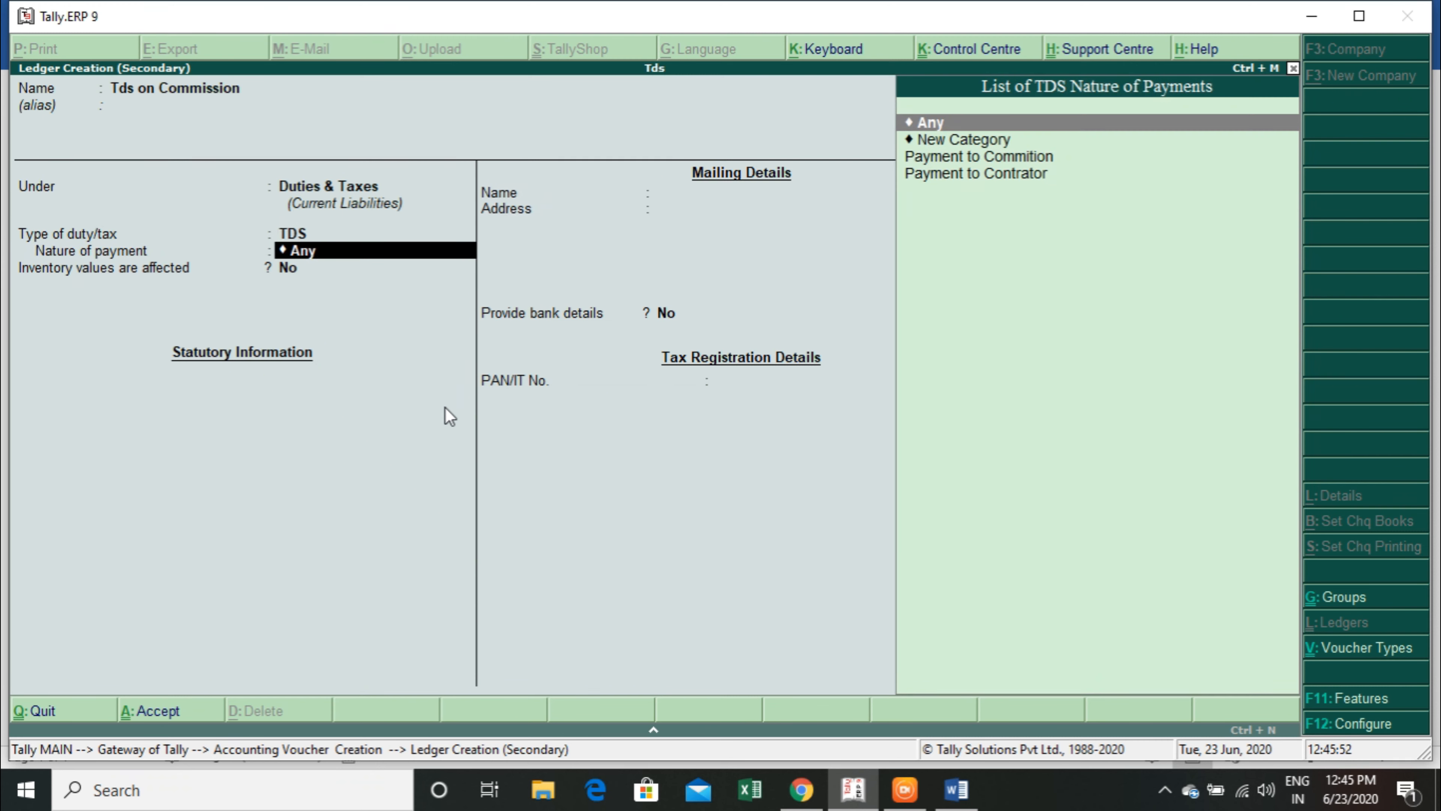
Set the Tds on Commission ledger's nature of payment to Payment to Commition and save the ledger.
key(Down)
key(Down)
key(Down)
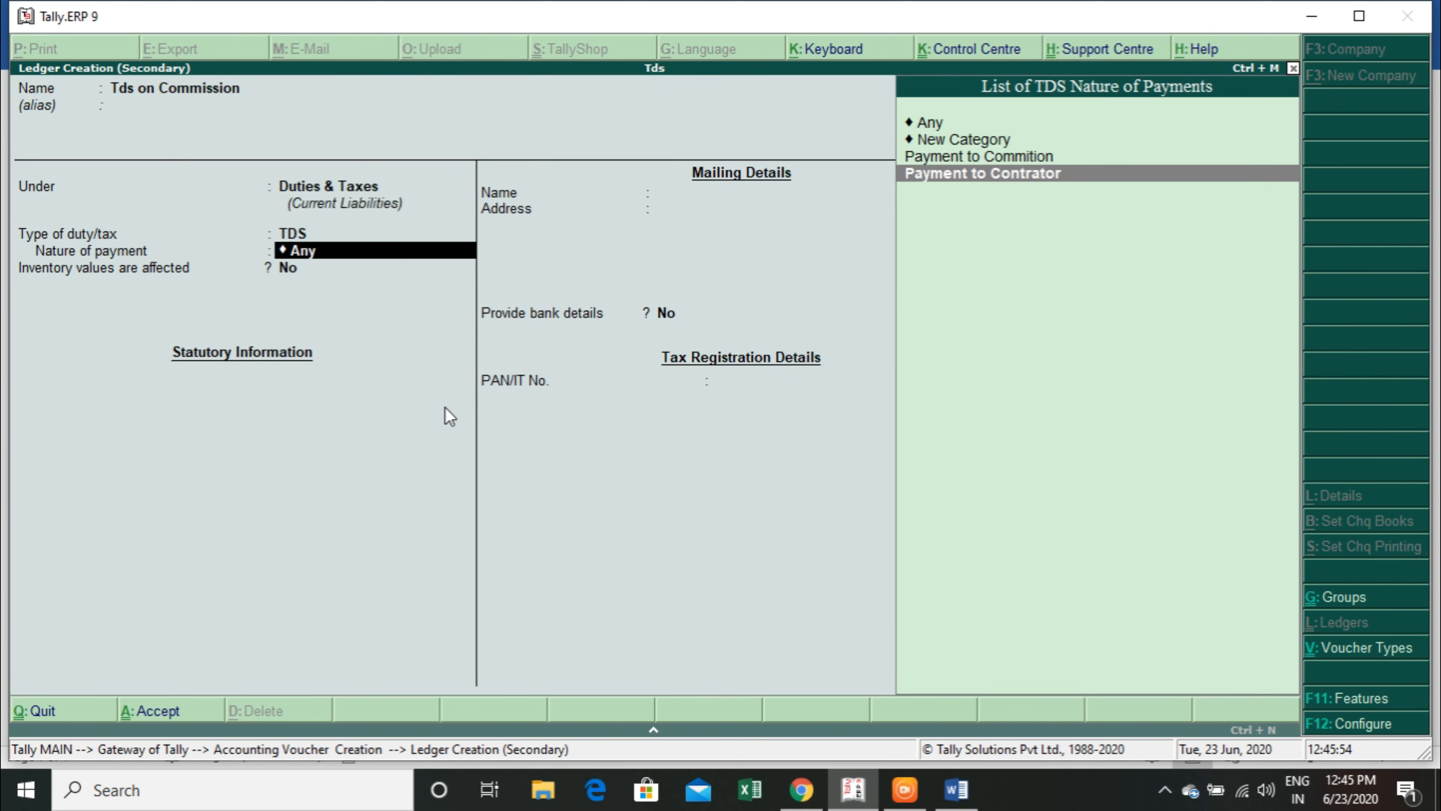
key(Up)
key(Return)
key(Return)
Keep Hdfc as the party, leave its PAN number blank and finish the commission payment voucher.
key(Return)
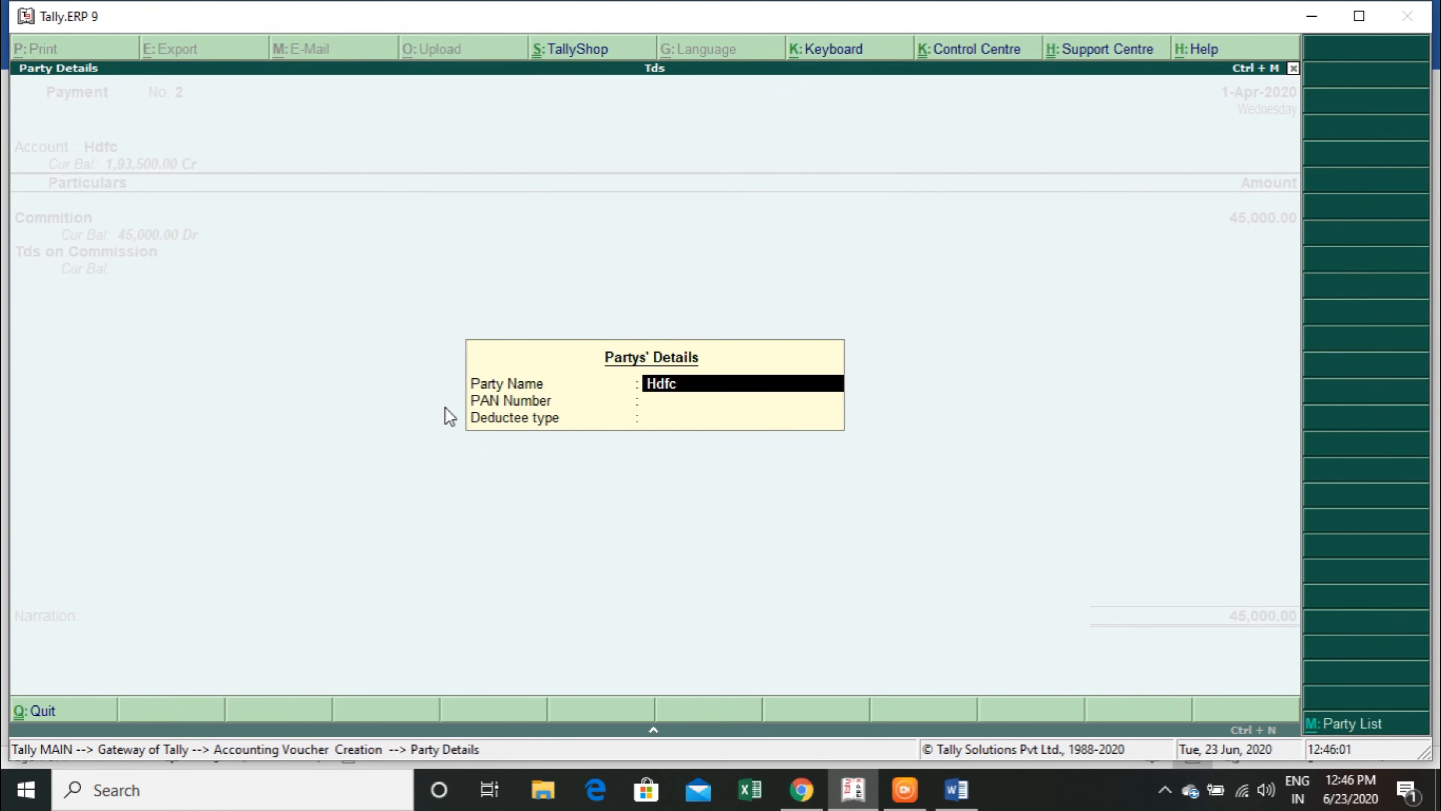
key(Return)
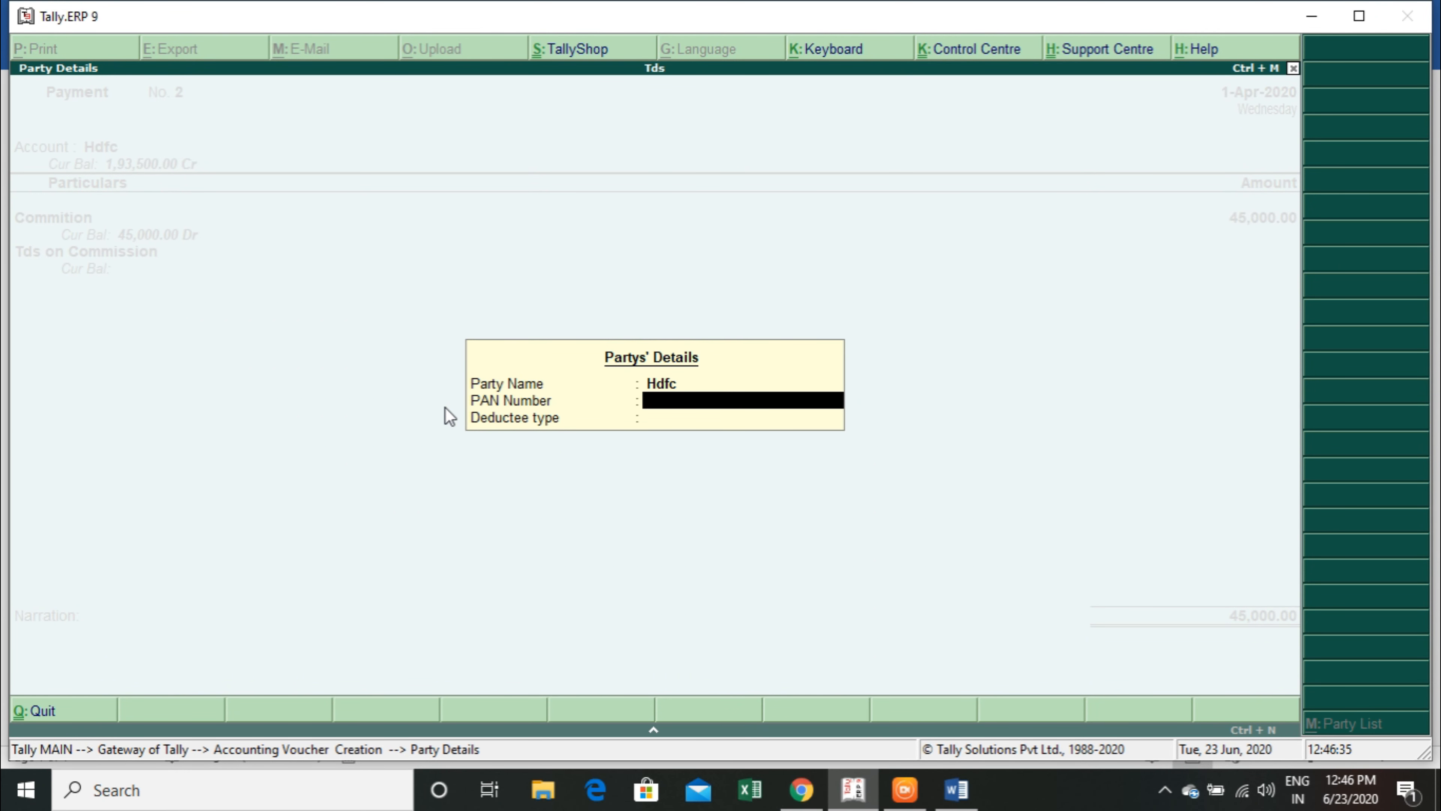
key(Escape)
Open a purchase voucher with supplier invoice number p-001 dated 1-Apr-2020, choose Hdfc as the party and accept the supplier details.
key(F9)
text(p-001)
key(Return)
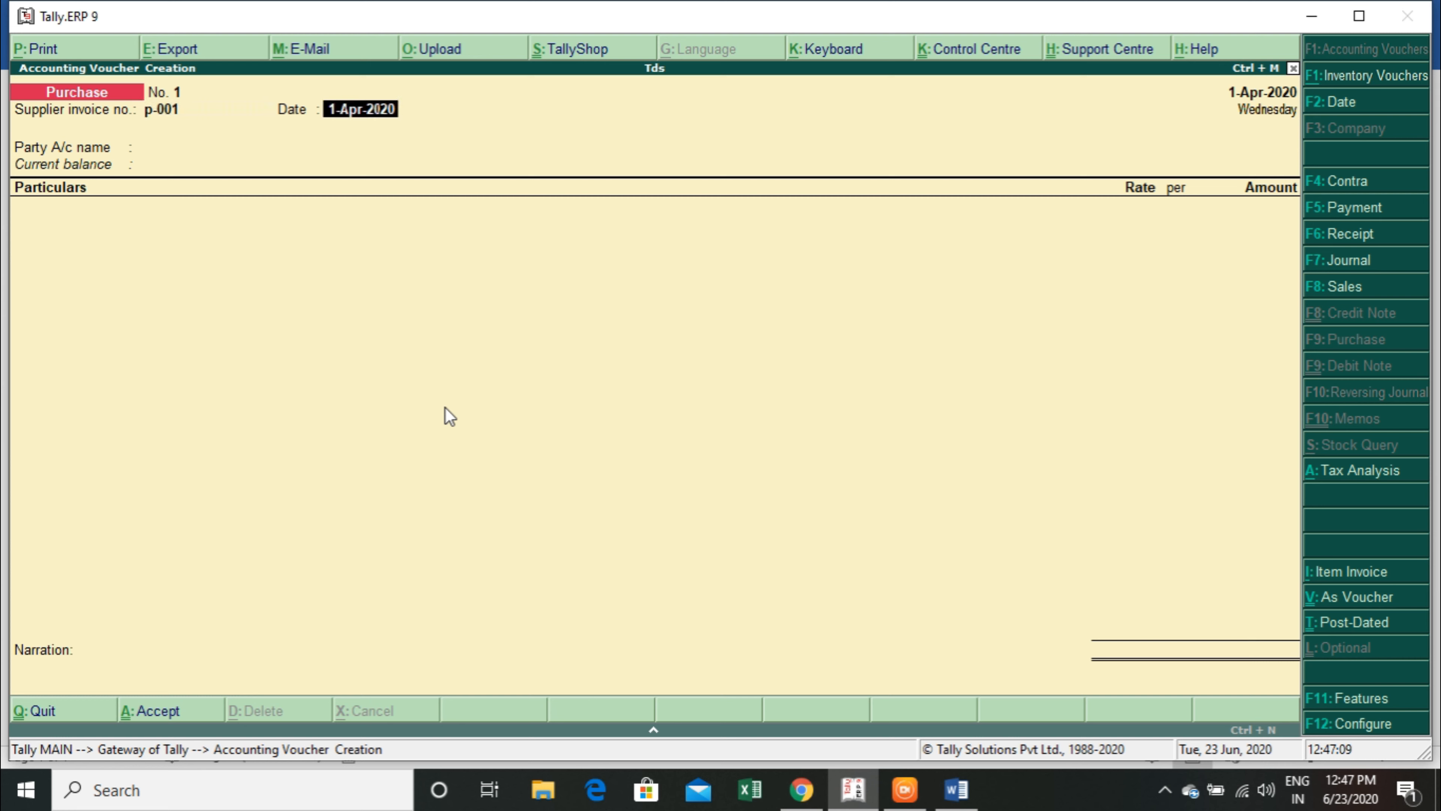
key(Return)
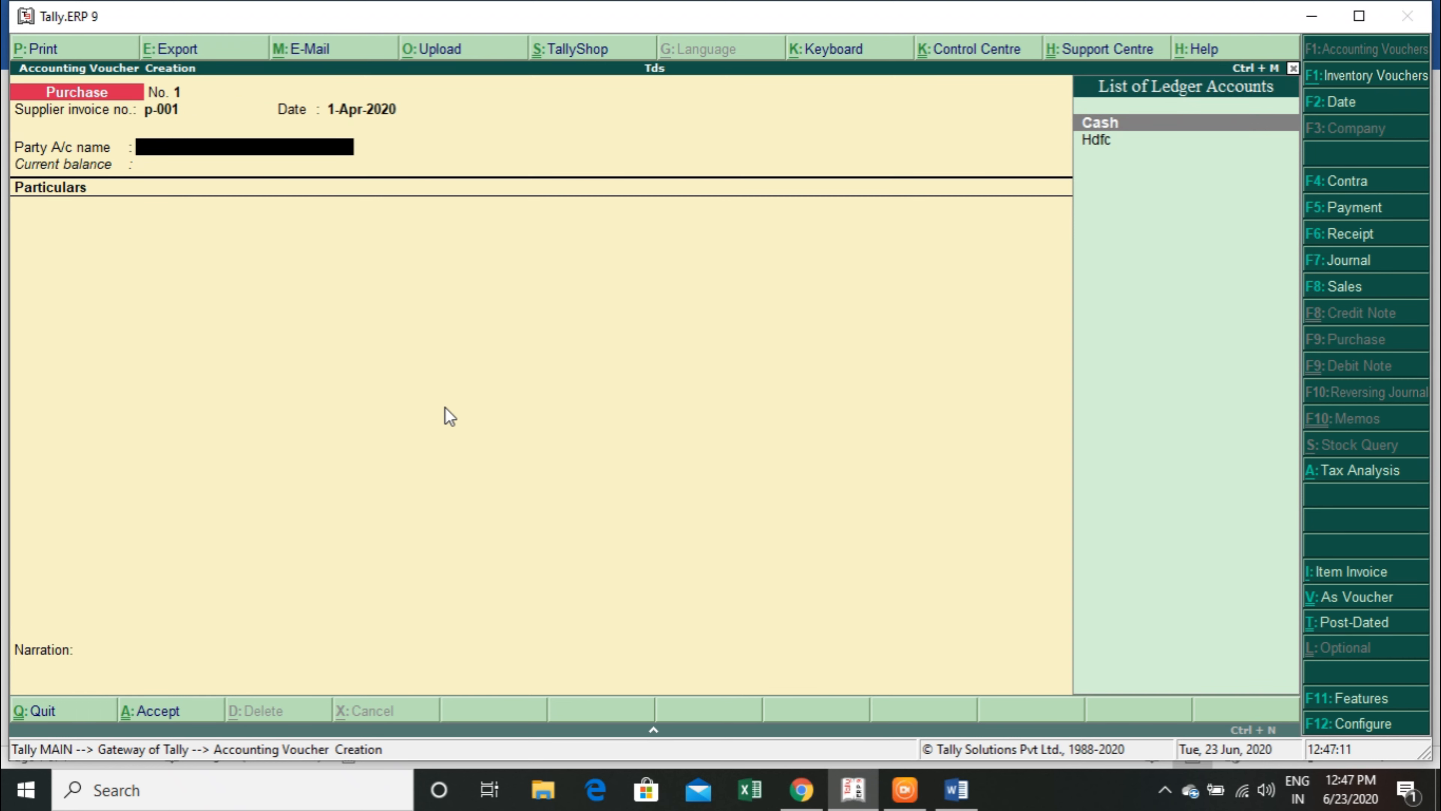
key(Down)
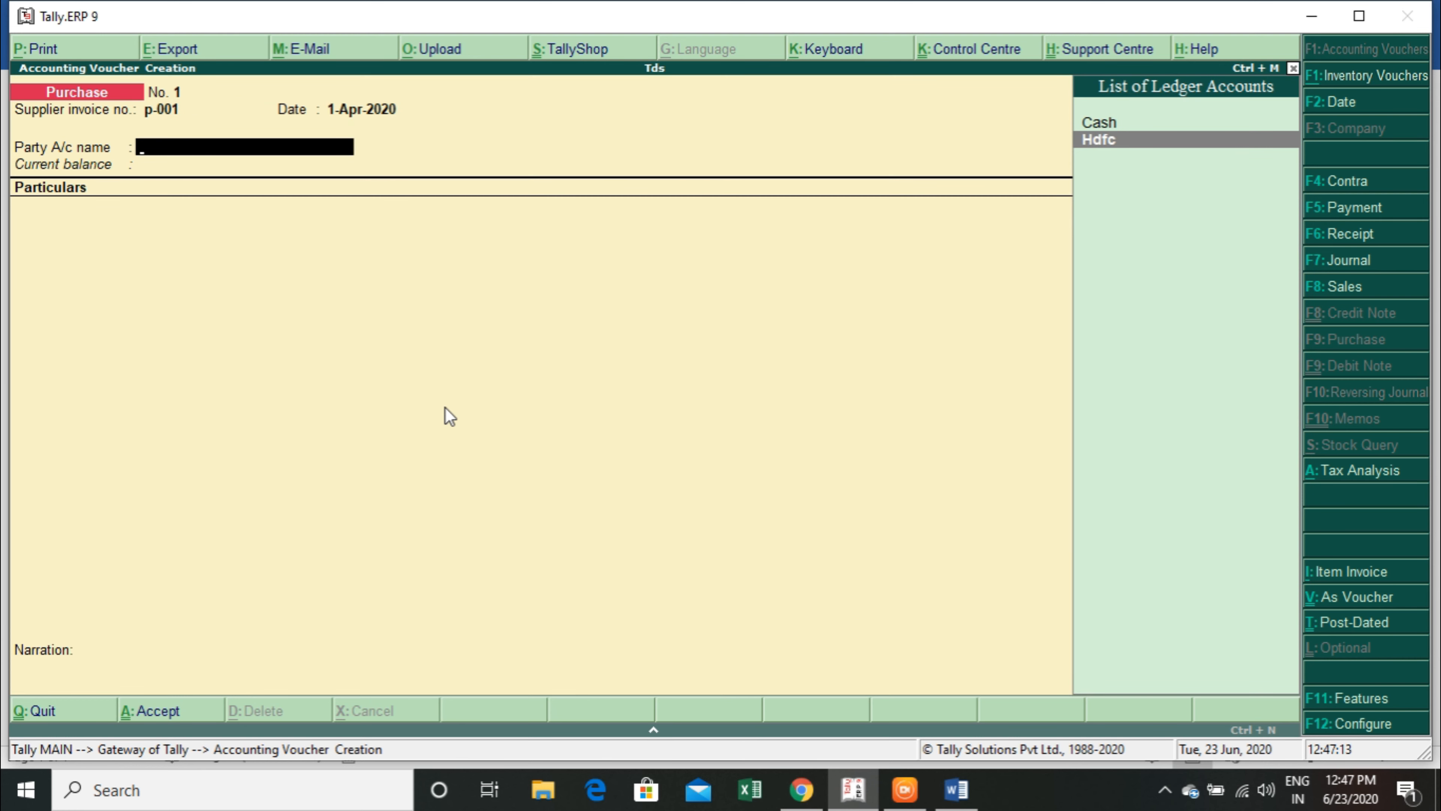
key(Return)
key(Return)
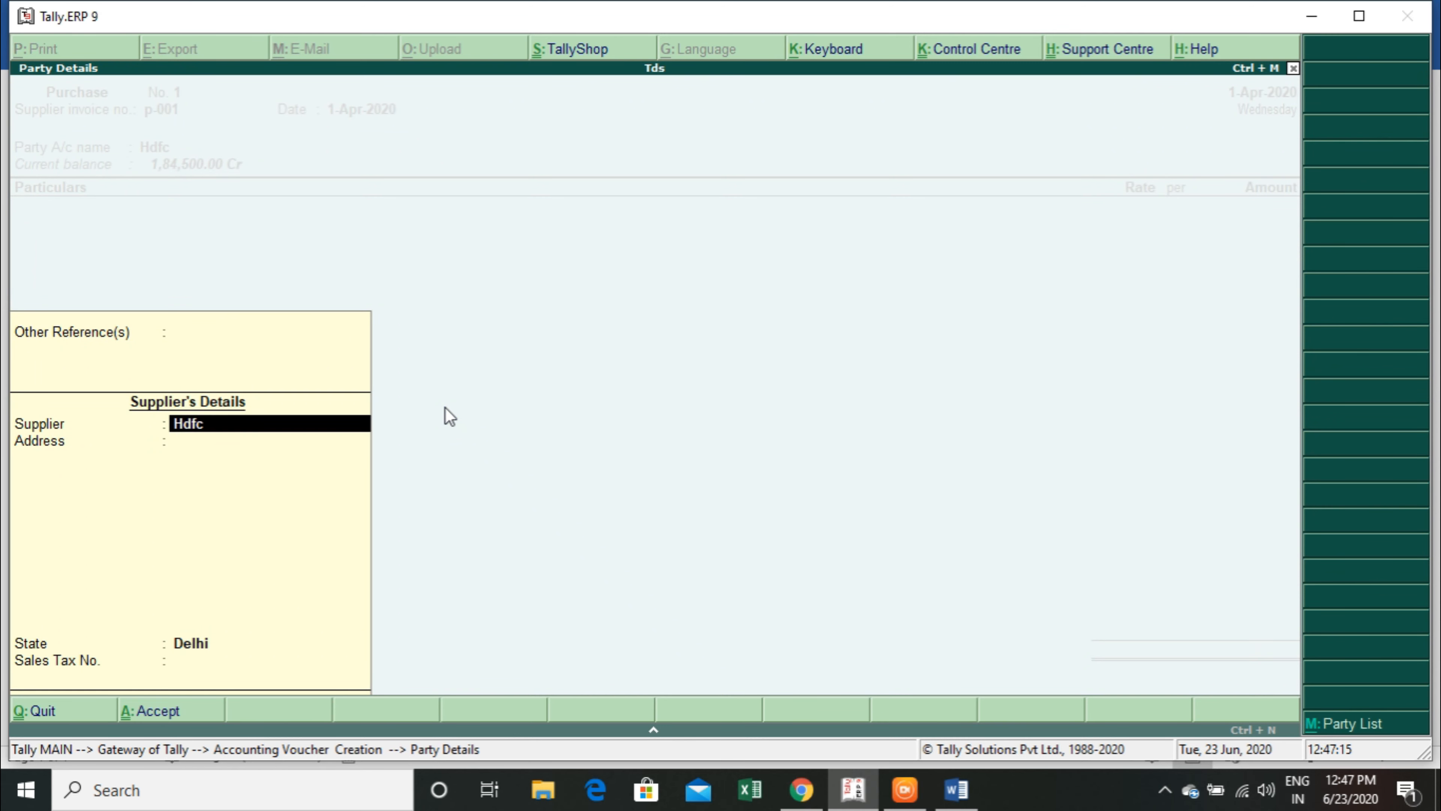
key(Return)
key(ctrl+a)
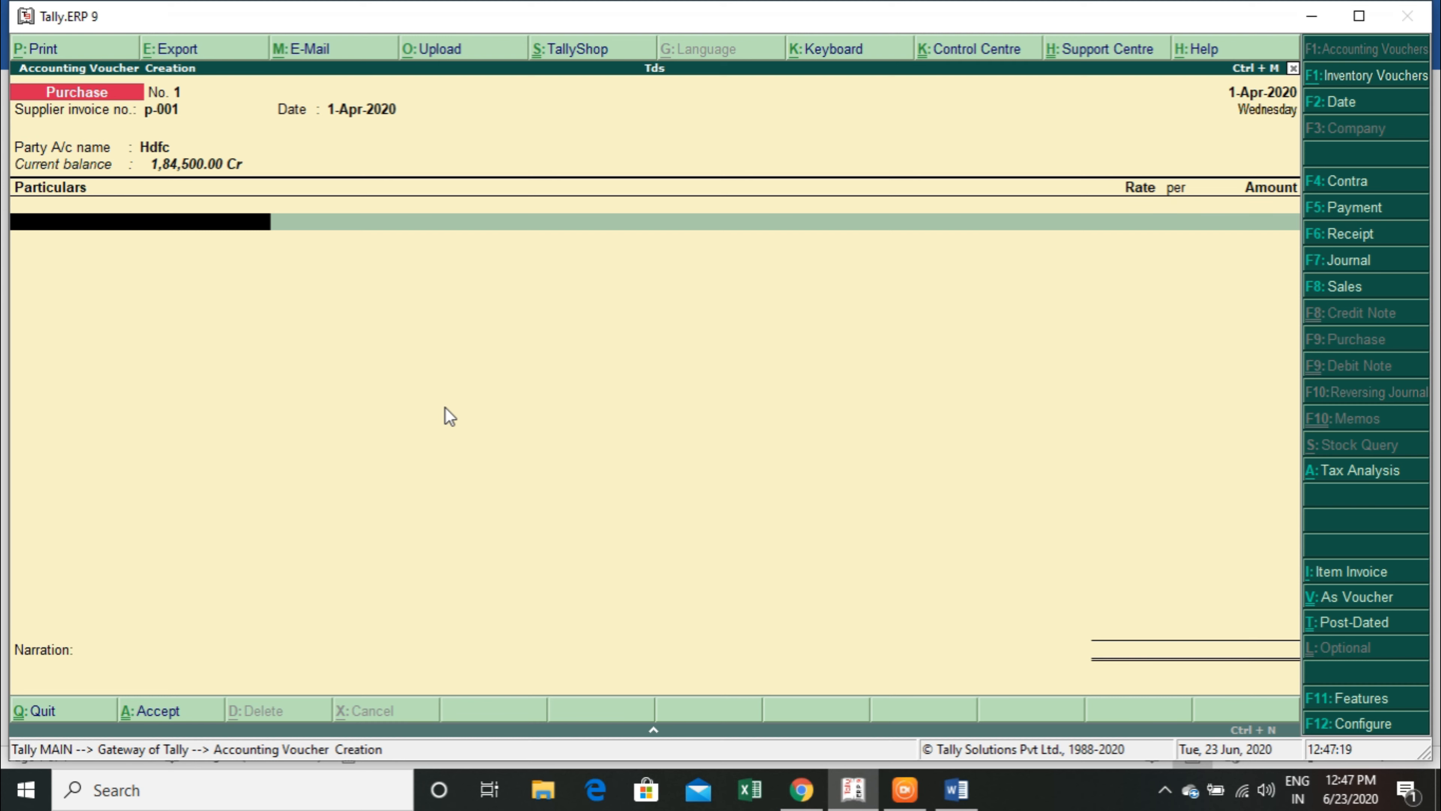
Start a new ledger named Audit Service from the purchase voucher and place it under Indirect Expenses.
key(alt+c)
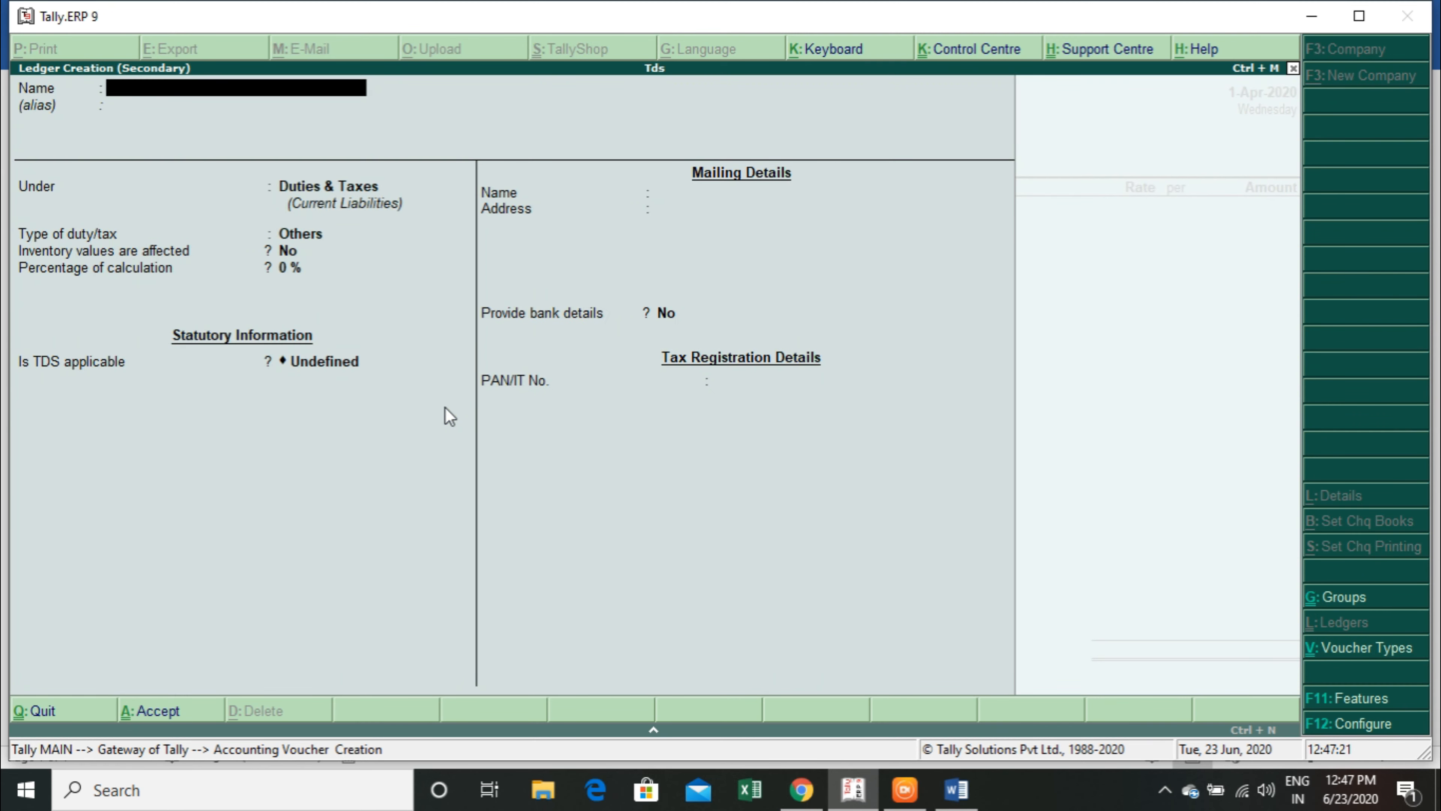
text(Aud)
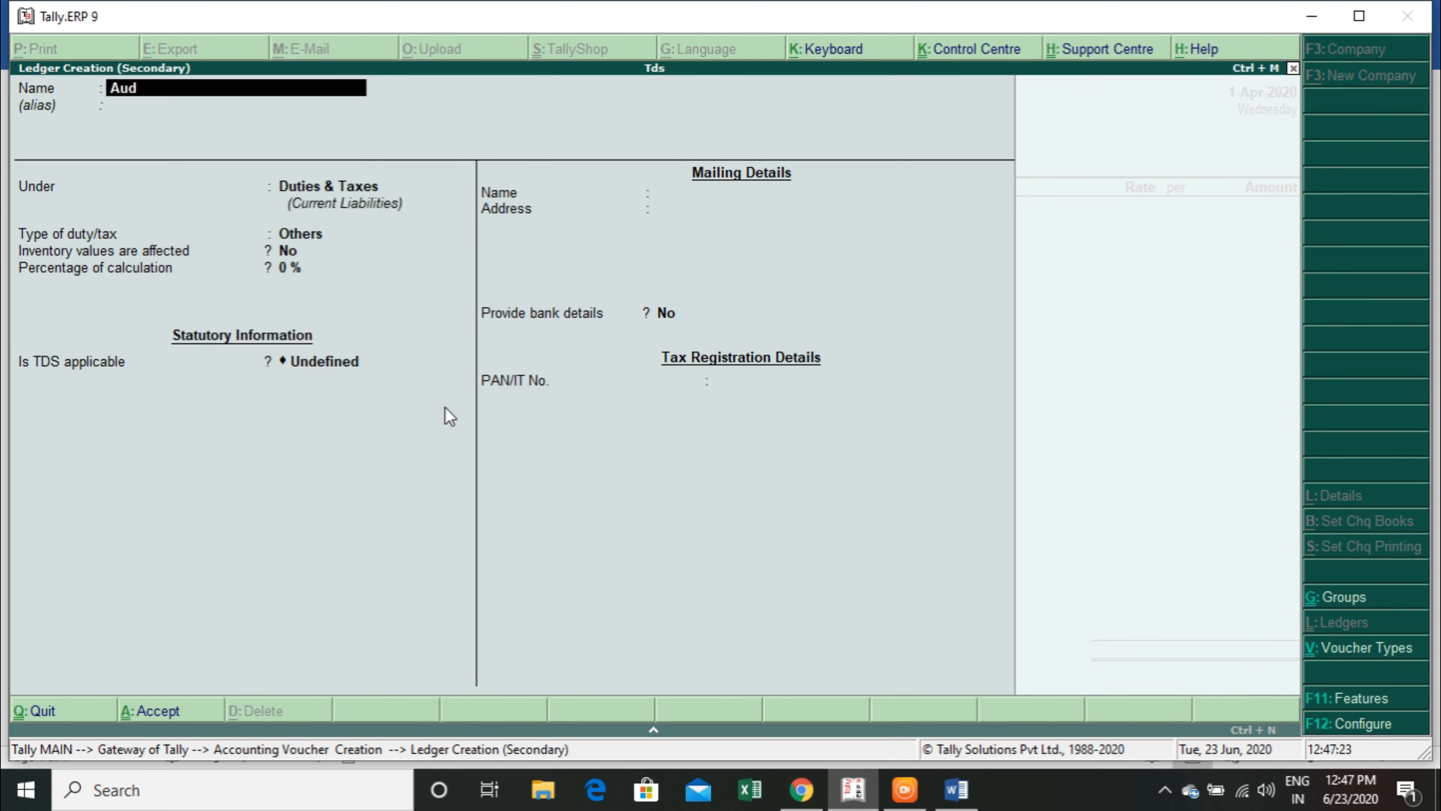
text(it Service)
key(Return)
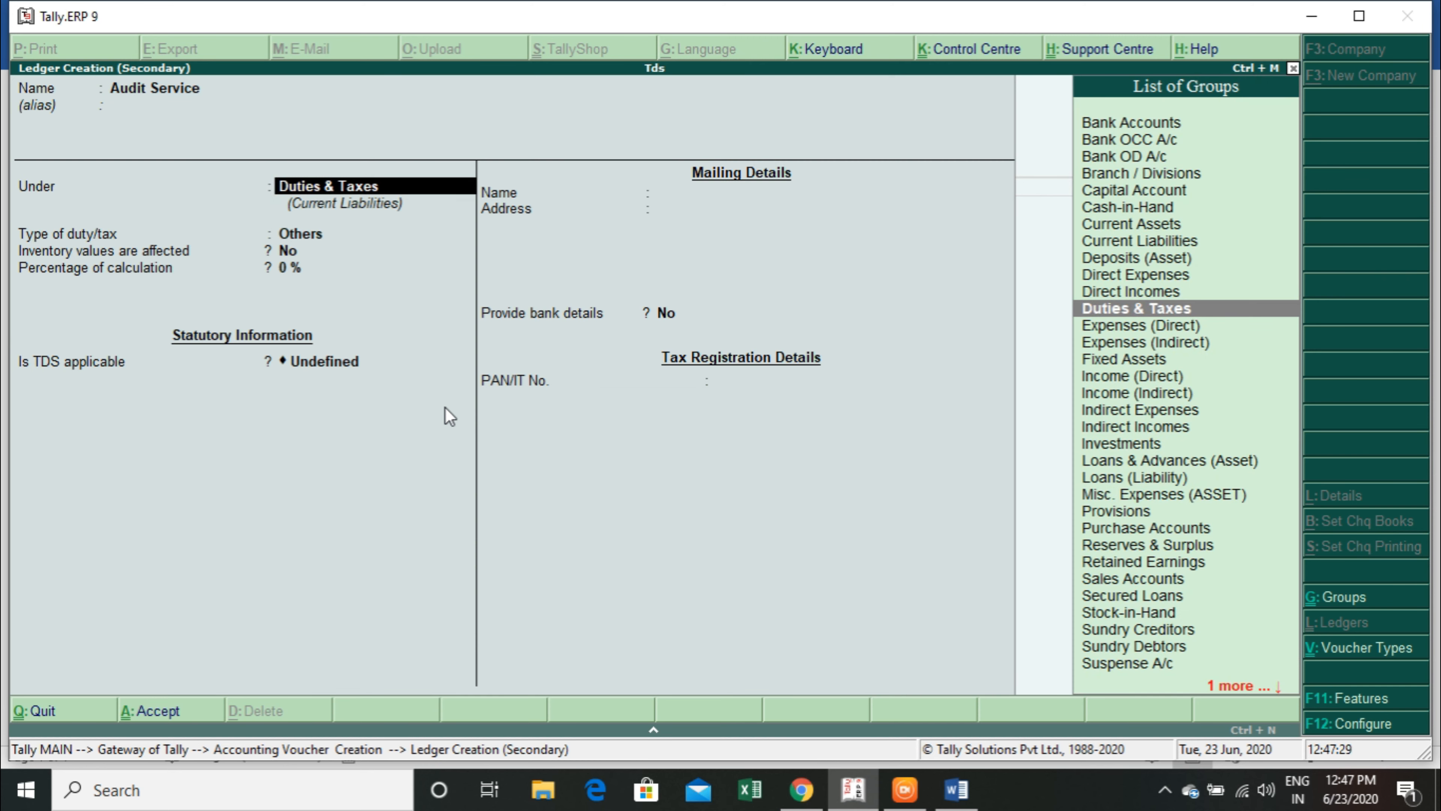
text(In)
key(Down)
key(Down)
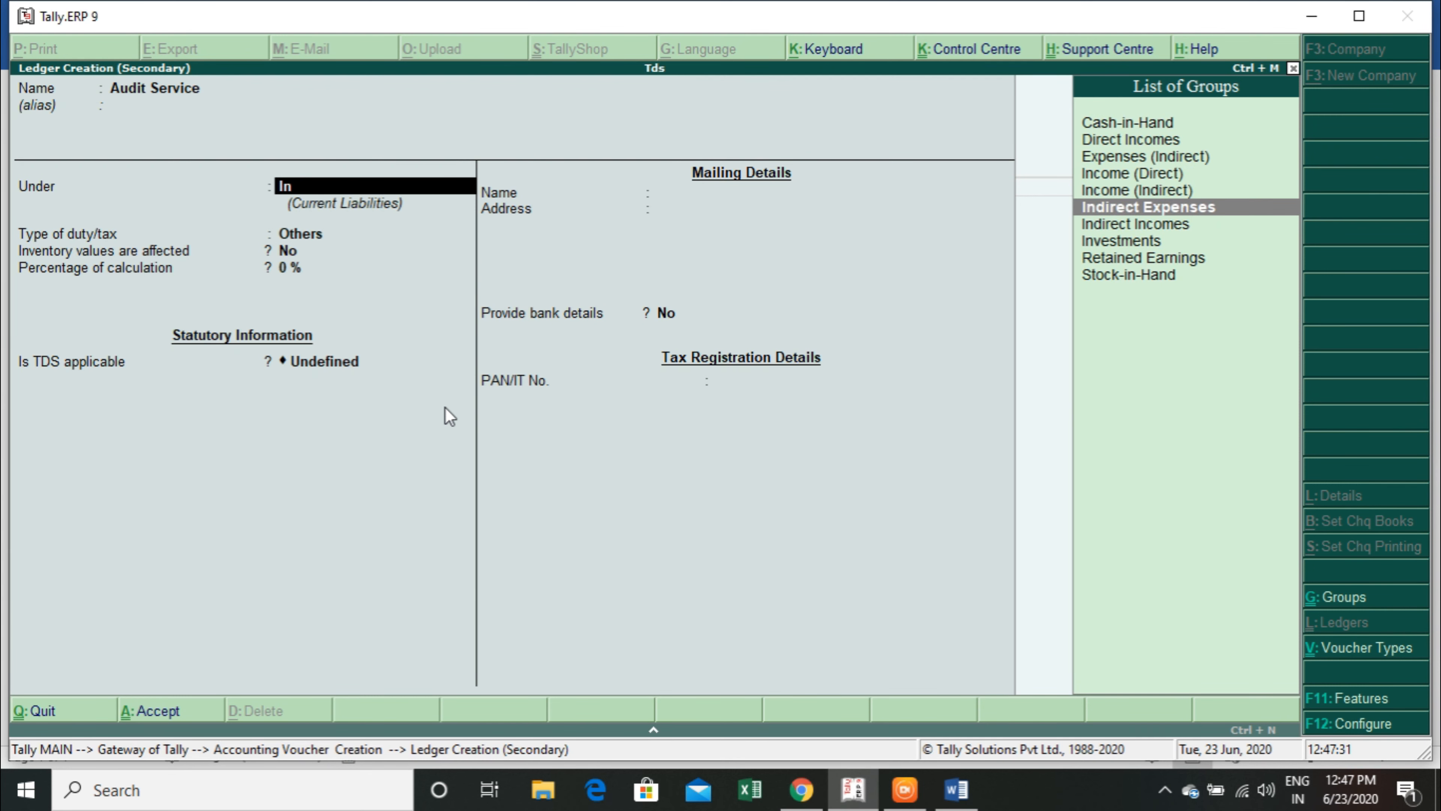
key(Return)
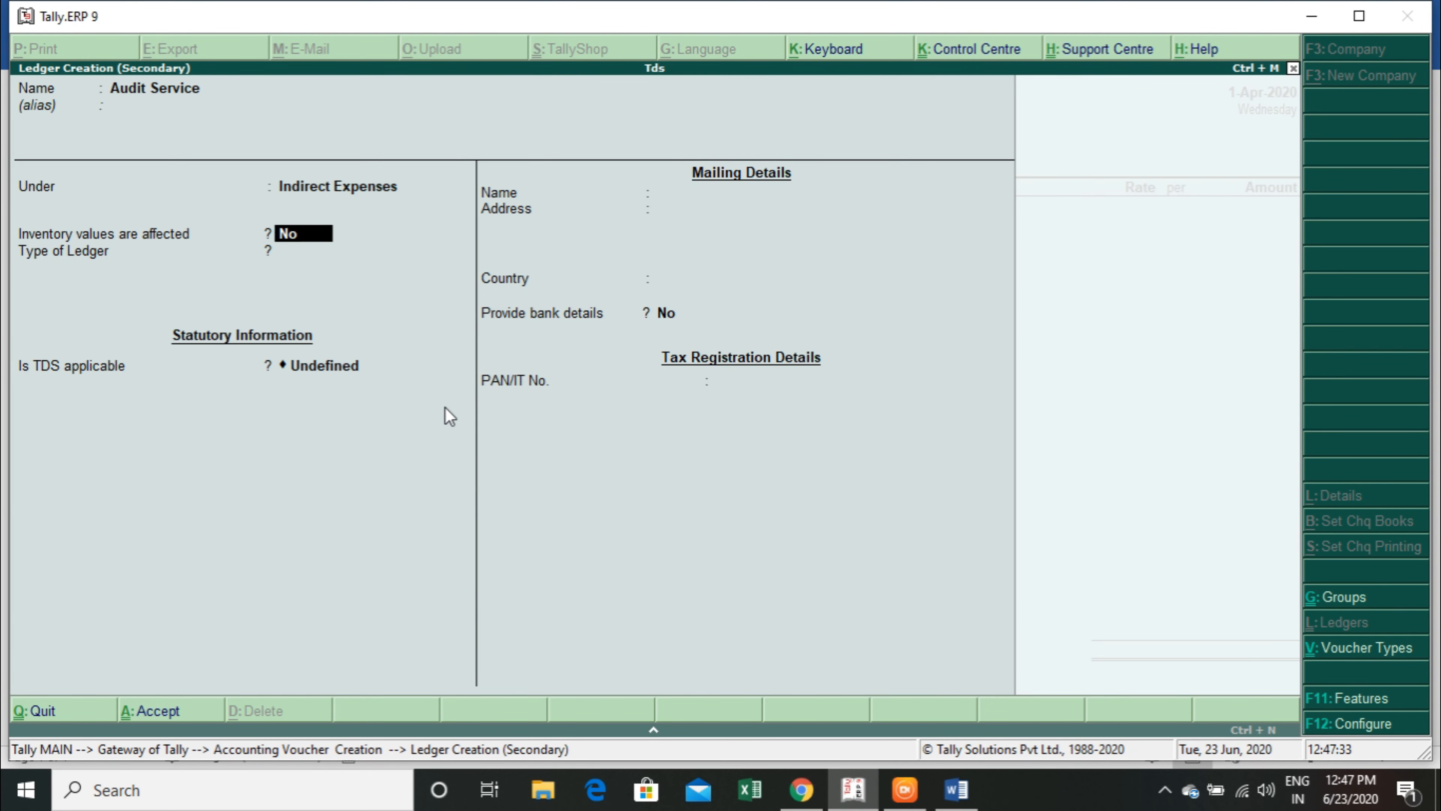
Keep inventory values off and the ledger type Not Applicable for Audit Service, make TDS Applicable and start a new nature of payment category.
key(Return)
key(Return)
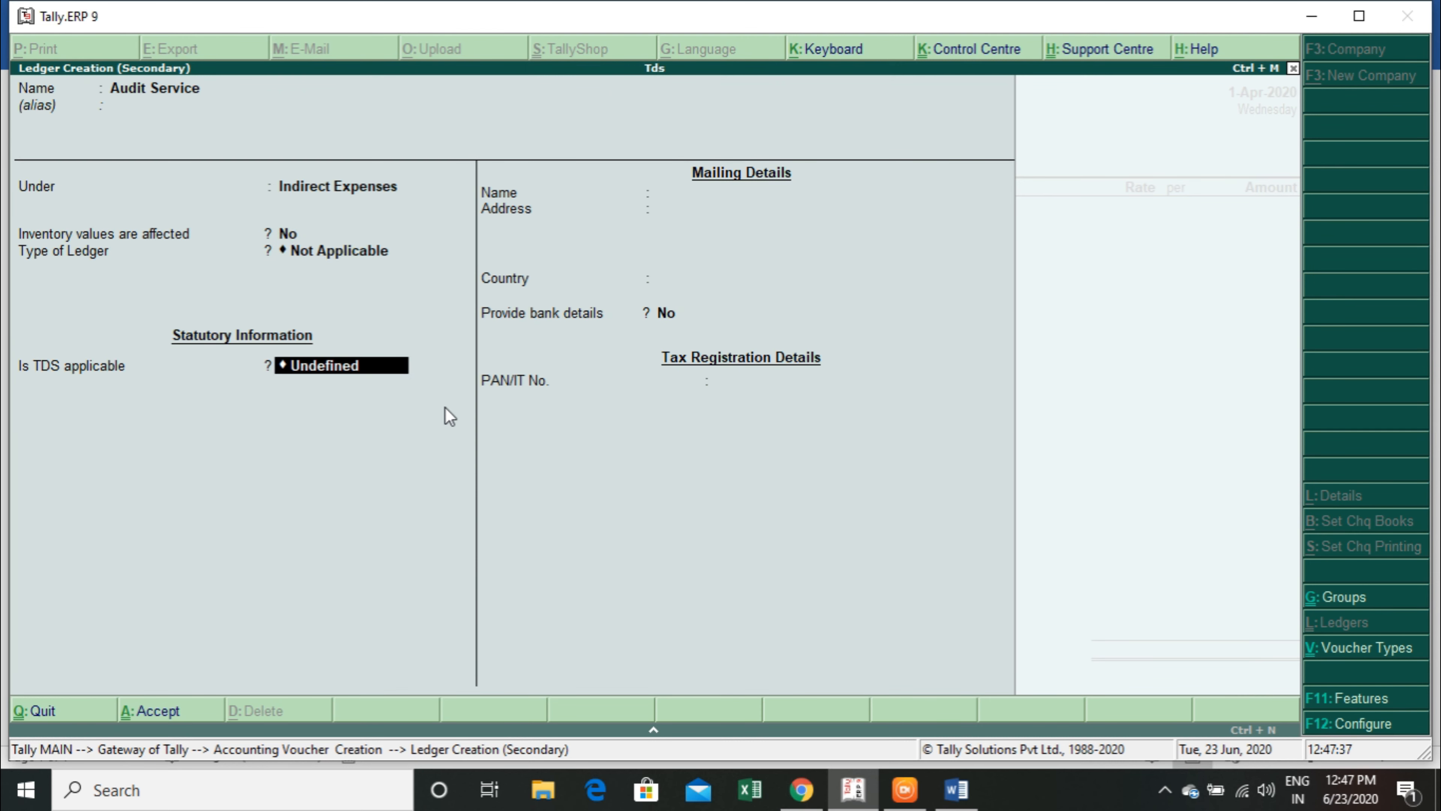
key(BackSpace)
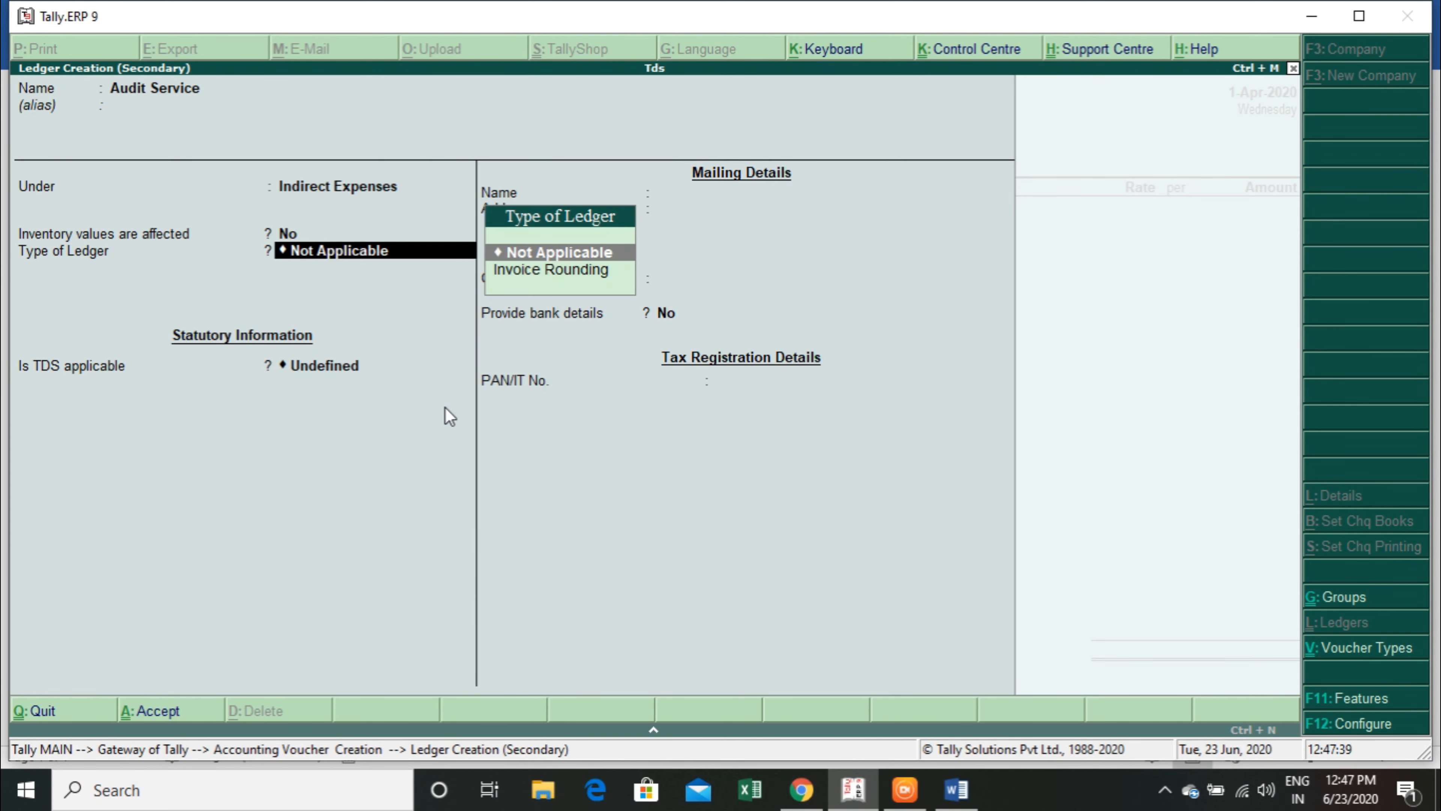
key(Return)
key(Up)
key(Up)
key(Return)
key(Return)
text(Paym)
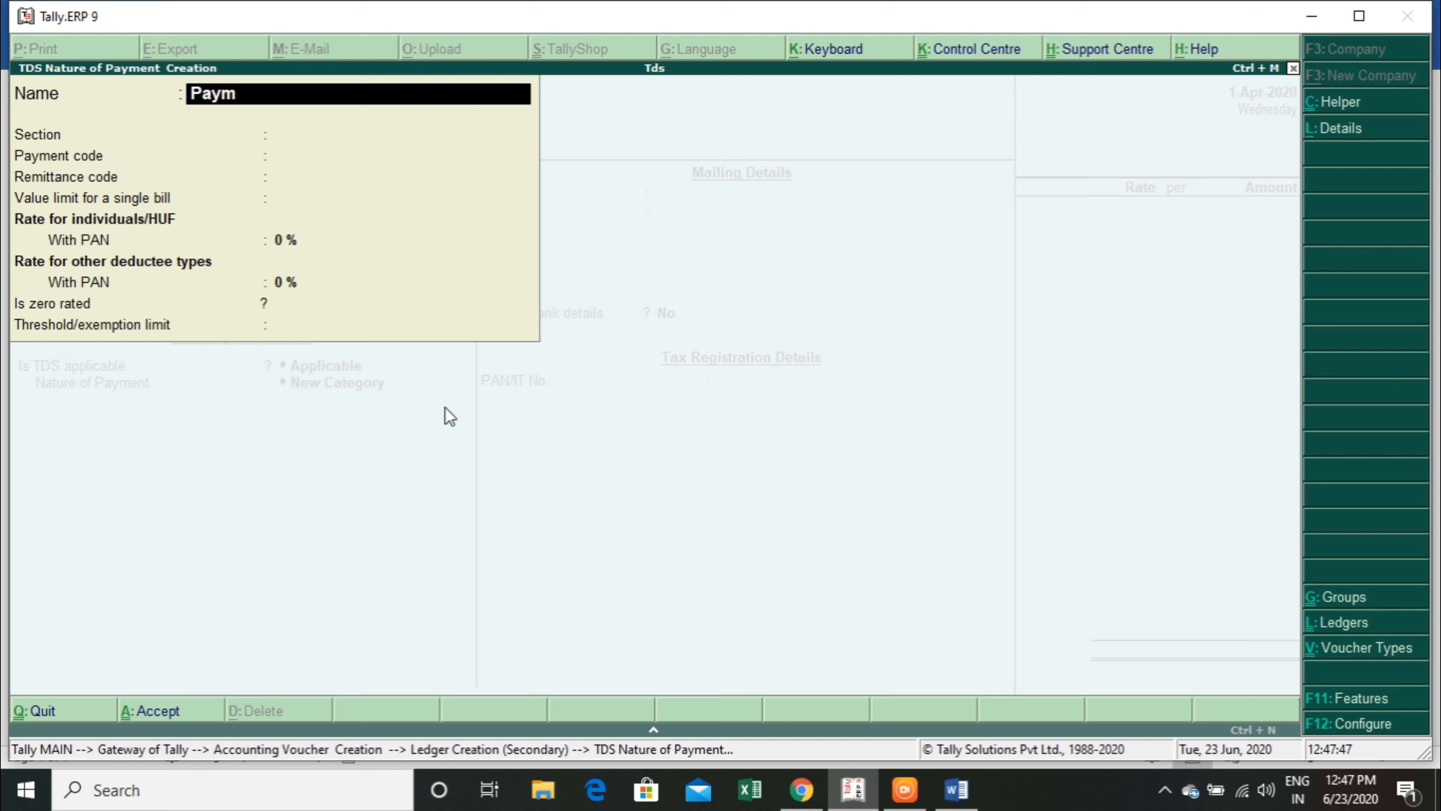
text(ent Professin)
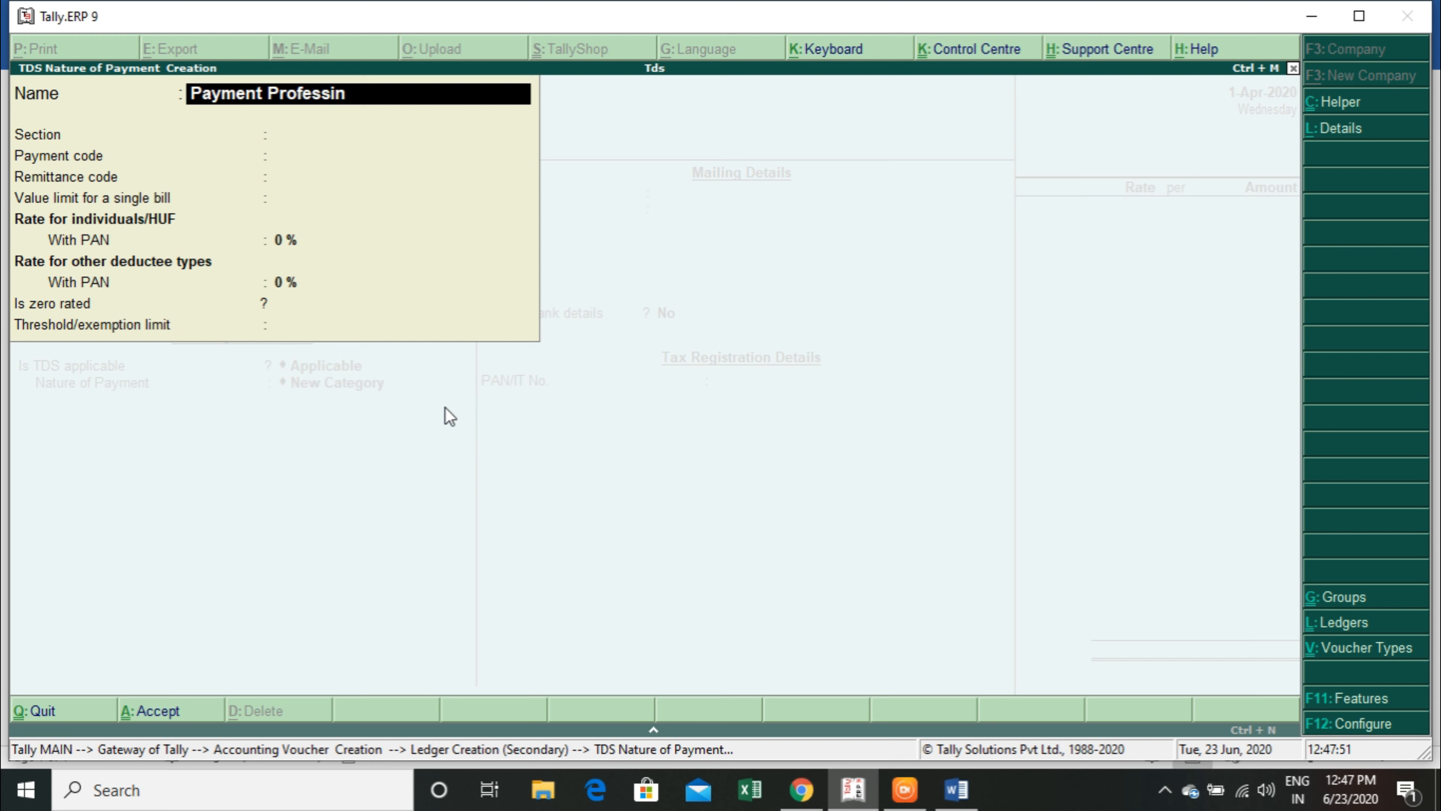
text(al)
key(BackSpace)
key(BackSpace)
key(BackSpace)
key(BackSpace)
key(BackSpace)
key(BackSpace)
key(BackSpace)
key(BackSpace)
key(BackSpace)
key(BackSpace)
key(BackSpace)
Copy "Professional Fees" from the 194J row of the tds Word document and name the nature of payment "payment Professional Fees" in Tally.
key(alt+Tab)
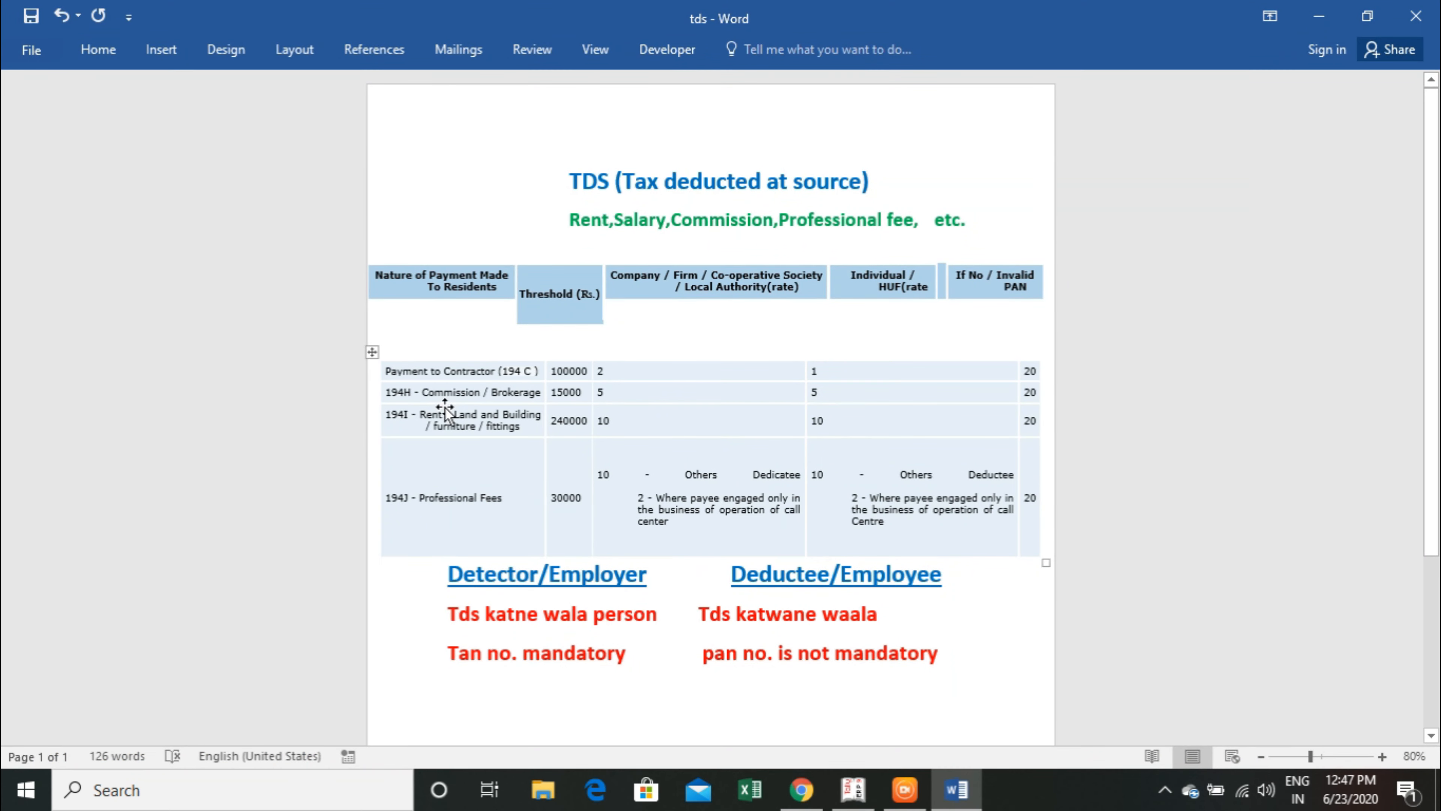
key(alt+Tab)
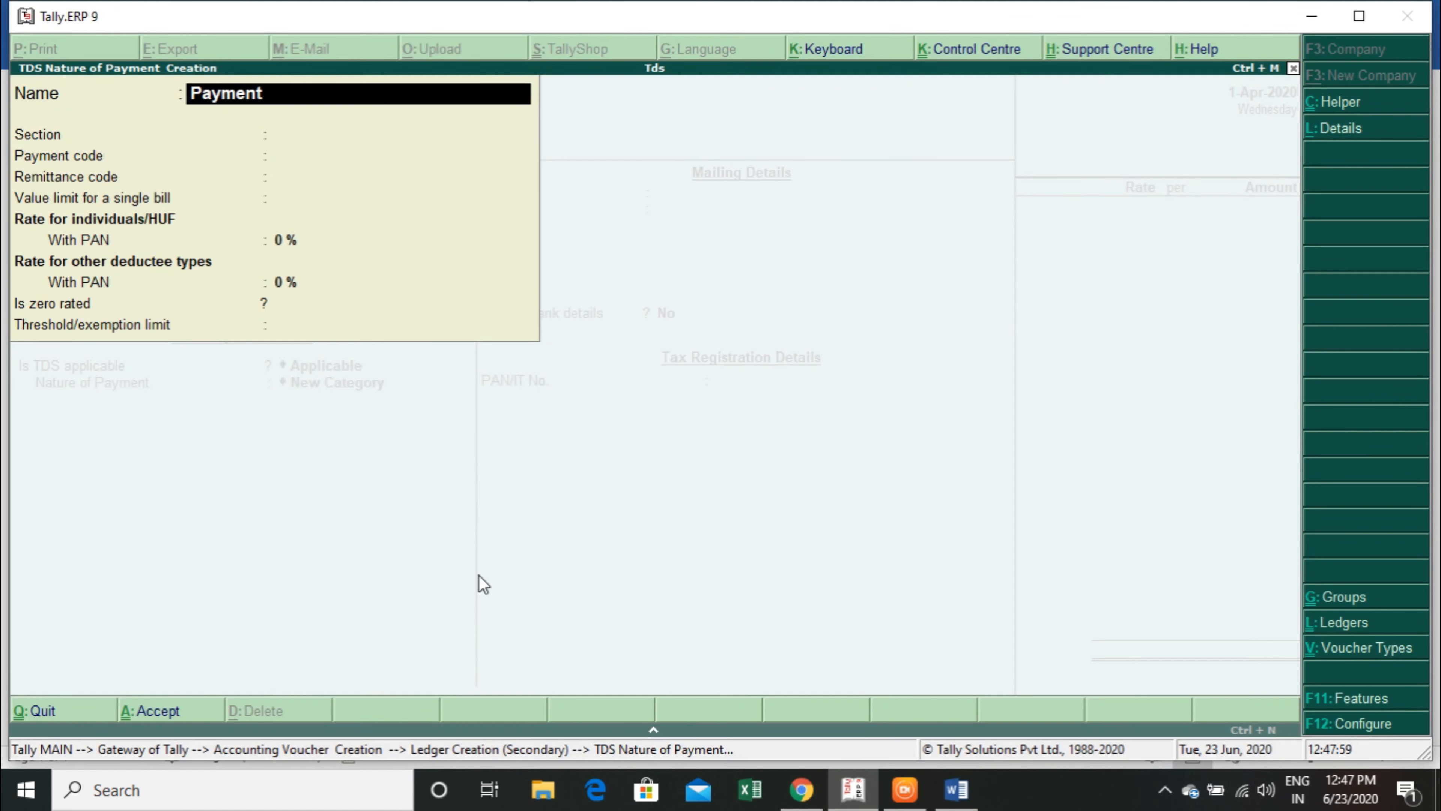
key(alt+Tab)
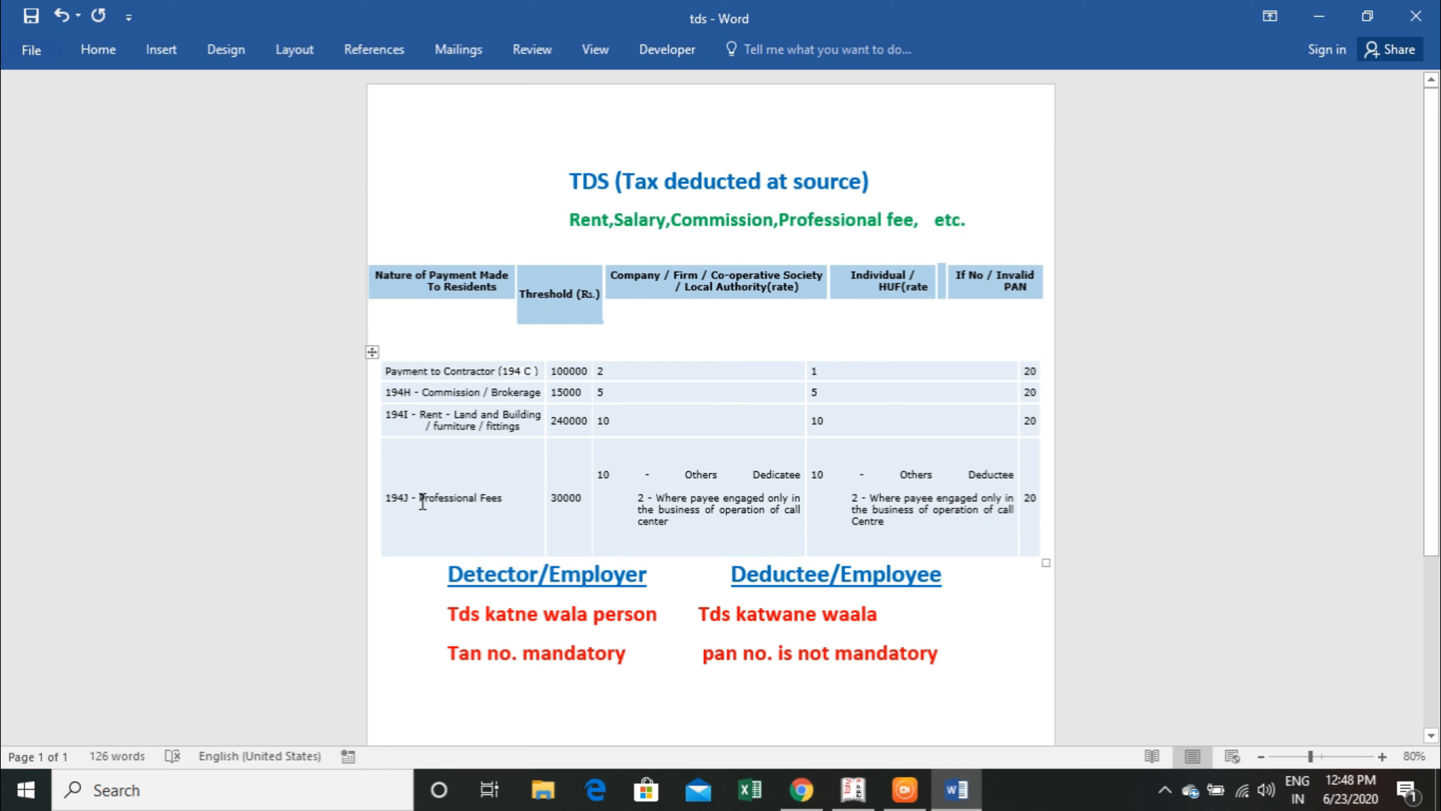
drag(420, 498, 523, 509)
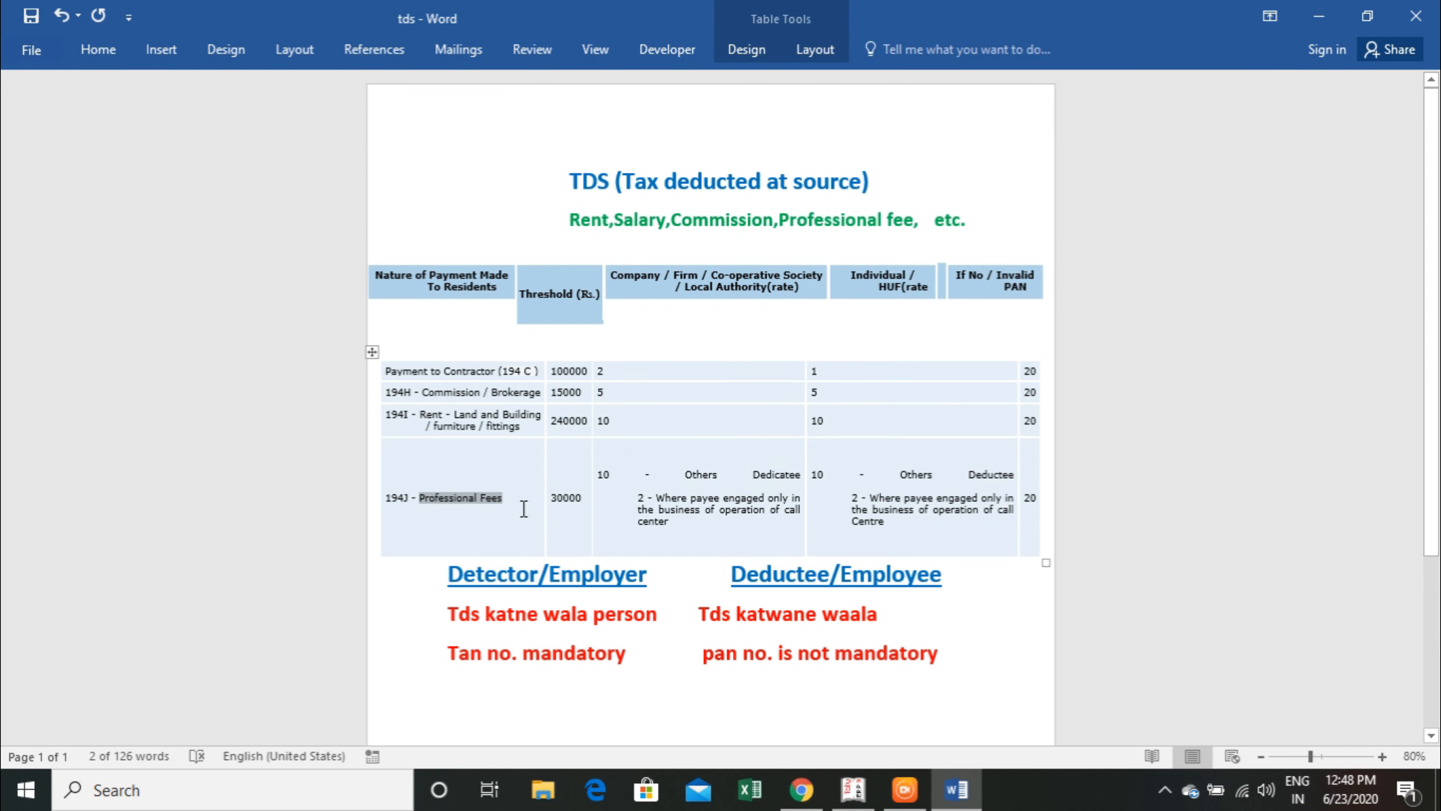
key(alt+Tab)
text(payment)
key(ctrl+alt+v)
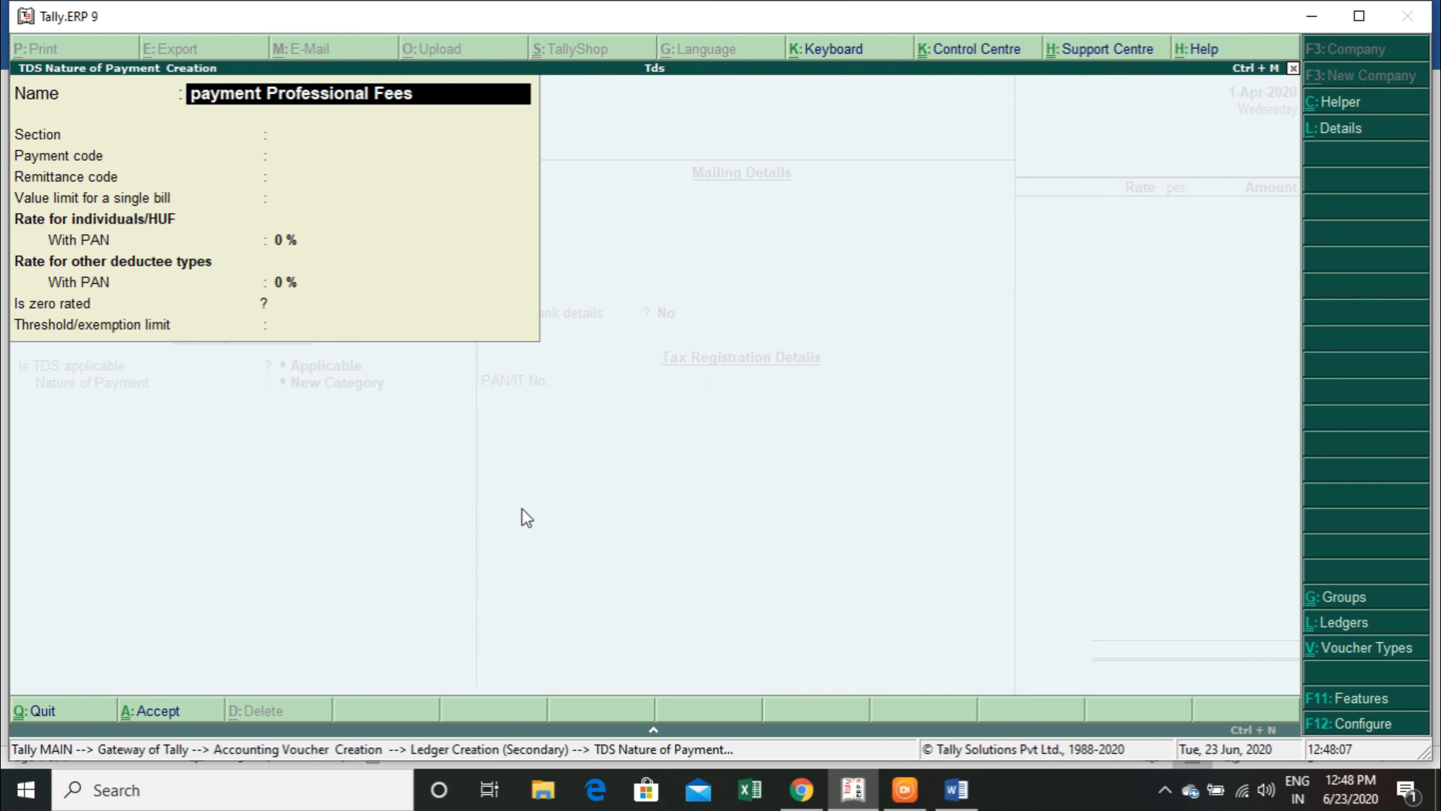
key(Return)
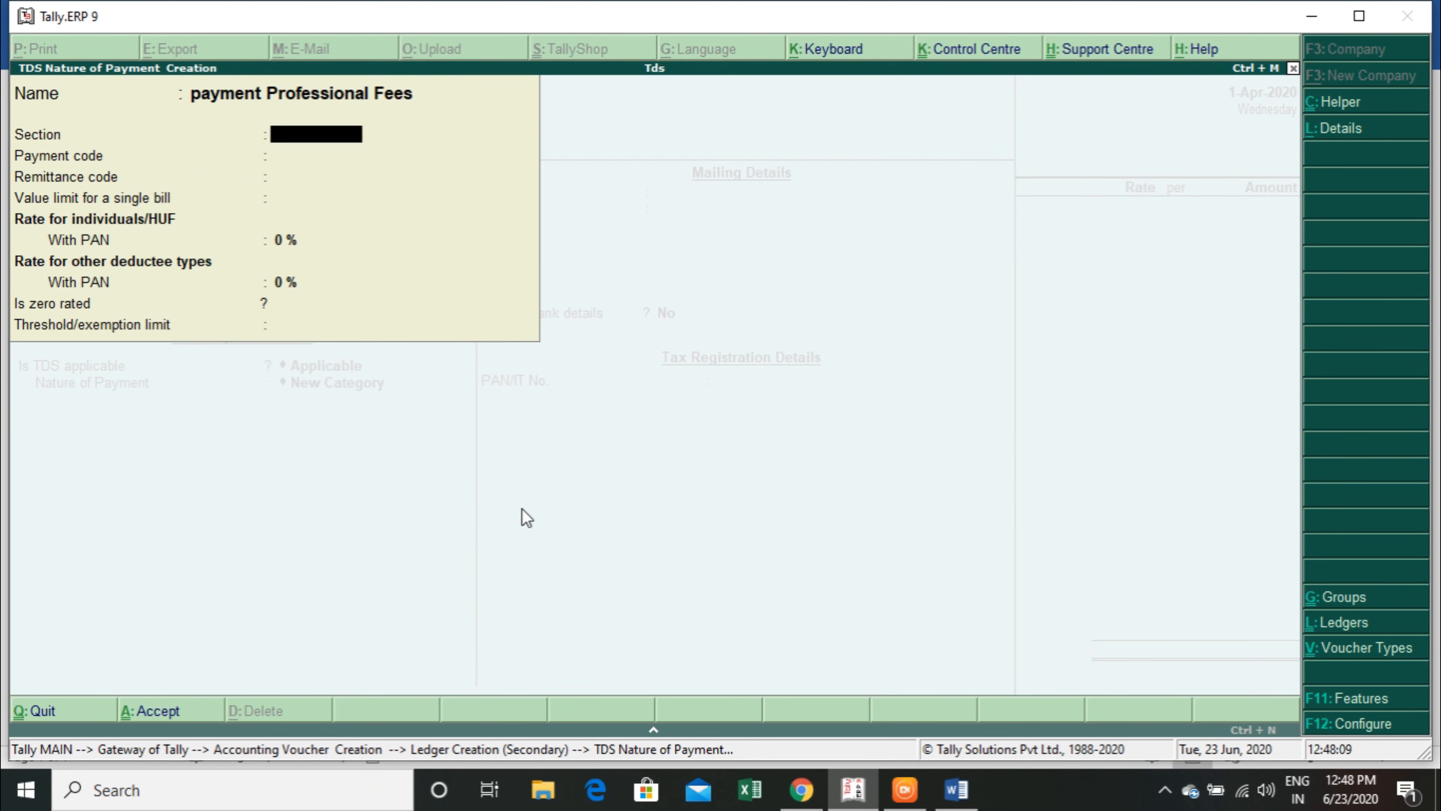
Consult the section in the Word table, set the nature of payment's section to 1194j and leave its payment and remittance codes blank.
key(alt+Tab)
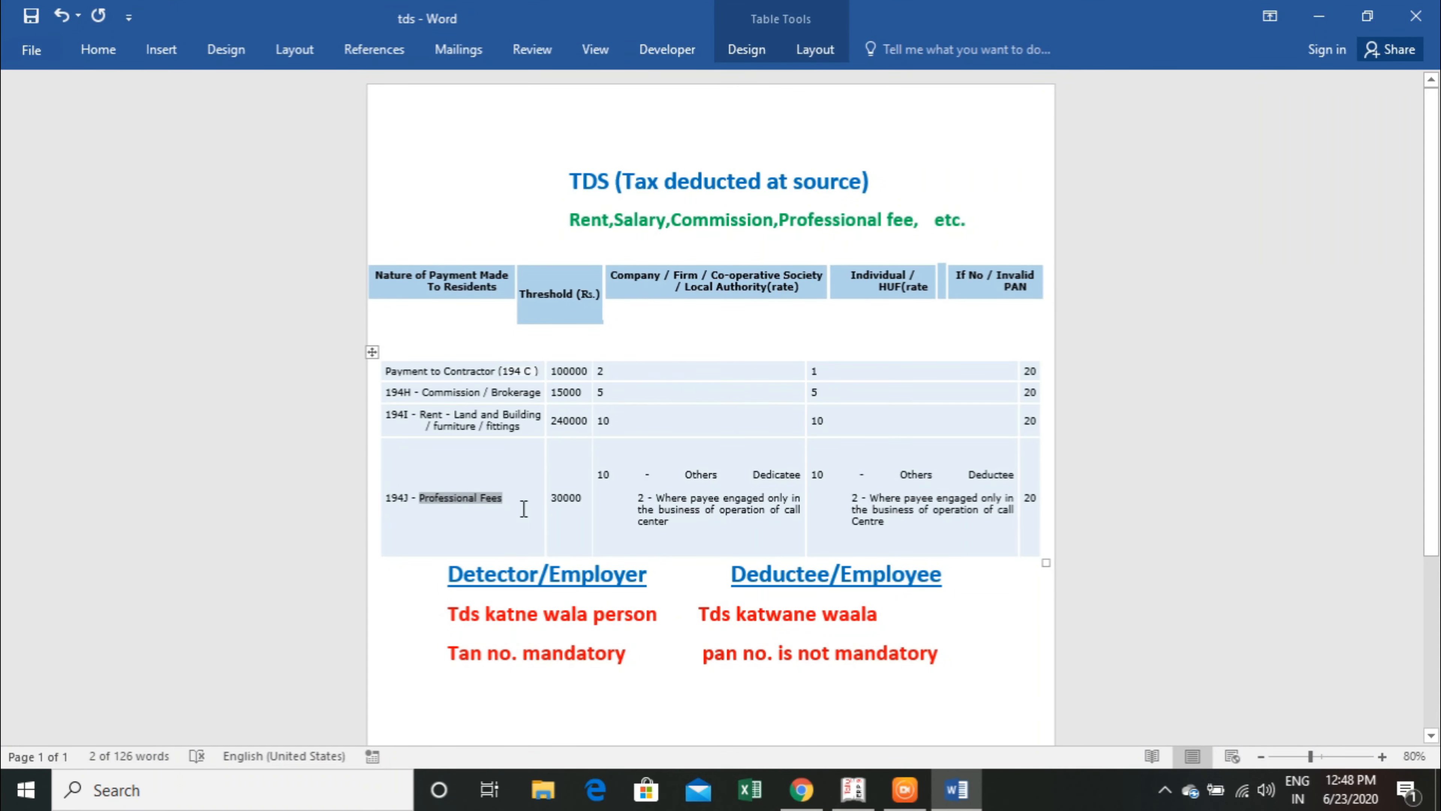
key(alt+Tab)
text(1194j)
key(Return)
key(Return)
key(Return)
key(Return)
Following the 194J row of the Word table, set the individual/HUF rate with PAN to 10% and the threshold limit to 30000.
key(alt+Tab)
key(alt+Tab)
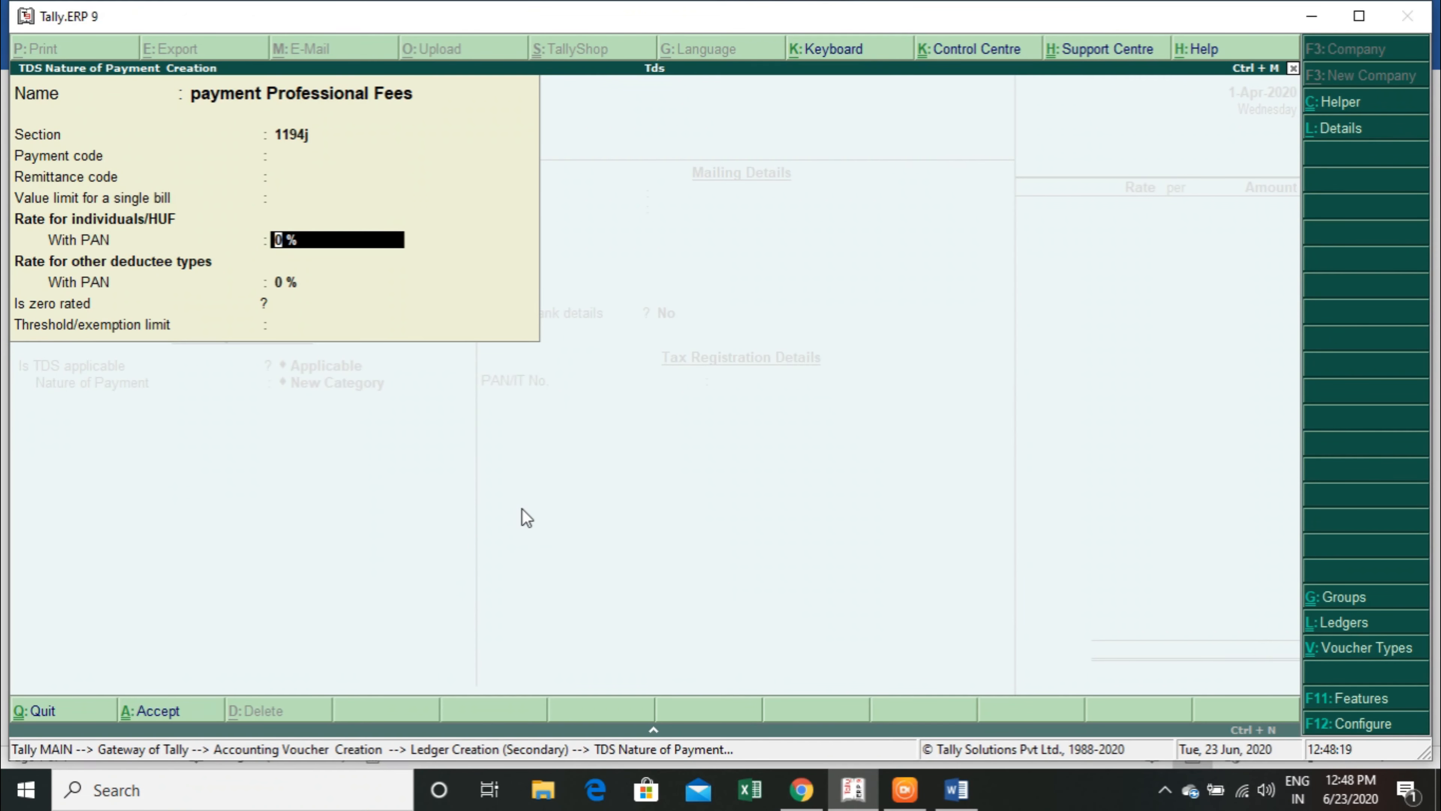
text(10)
key(Return)
key(Return)
key(alt+Tab)
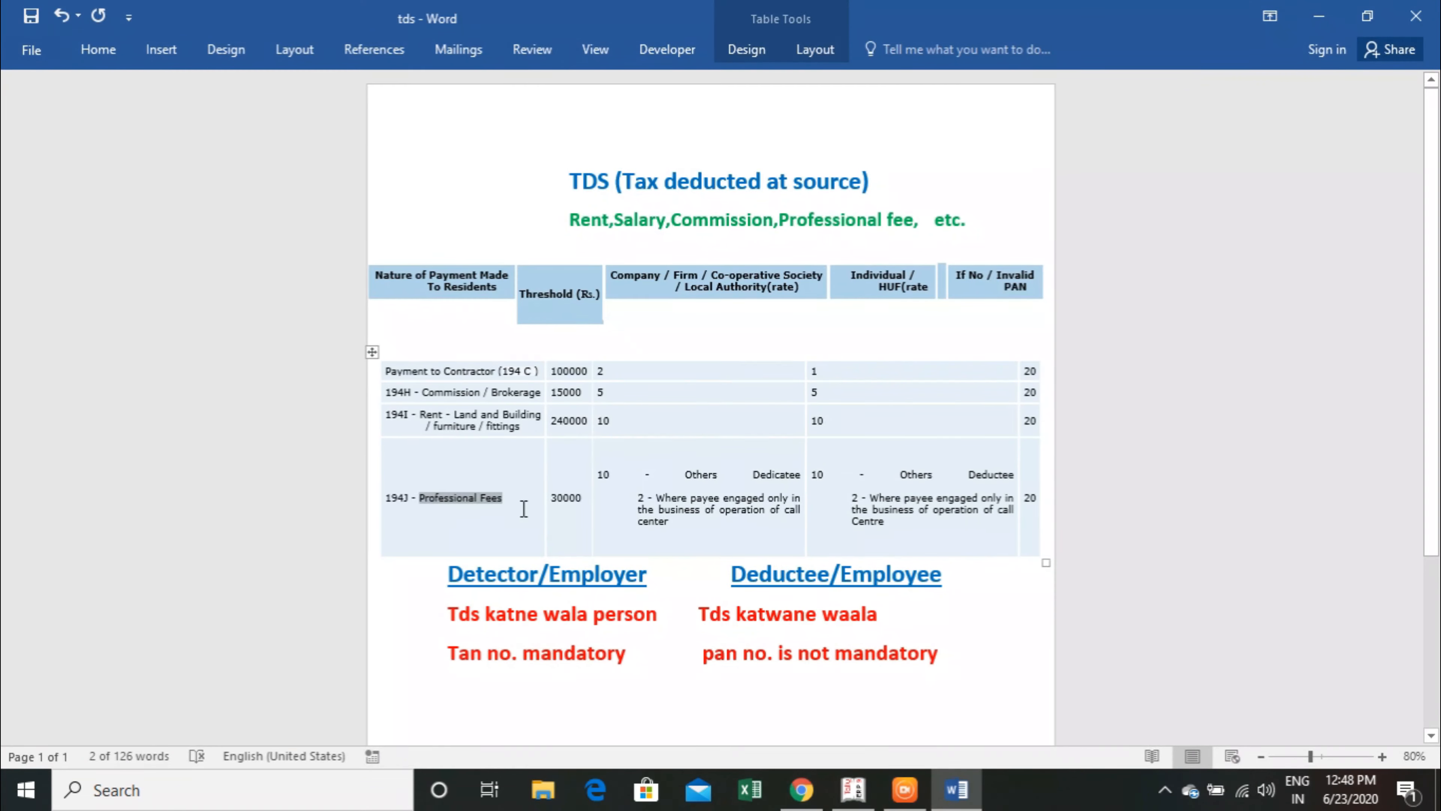
key(alt+Tab)
text(30000)
Save the Audit Service ledger and enter 90000 as its amount in the purchase voucher.
key(Return)
key(Return)
key(Return)
key(Return)
key(Return)
key(Return)
key(Return)
key(Return)
text(90000)
key(Return)
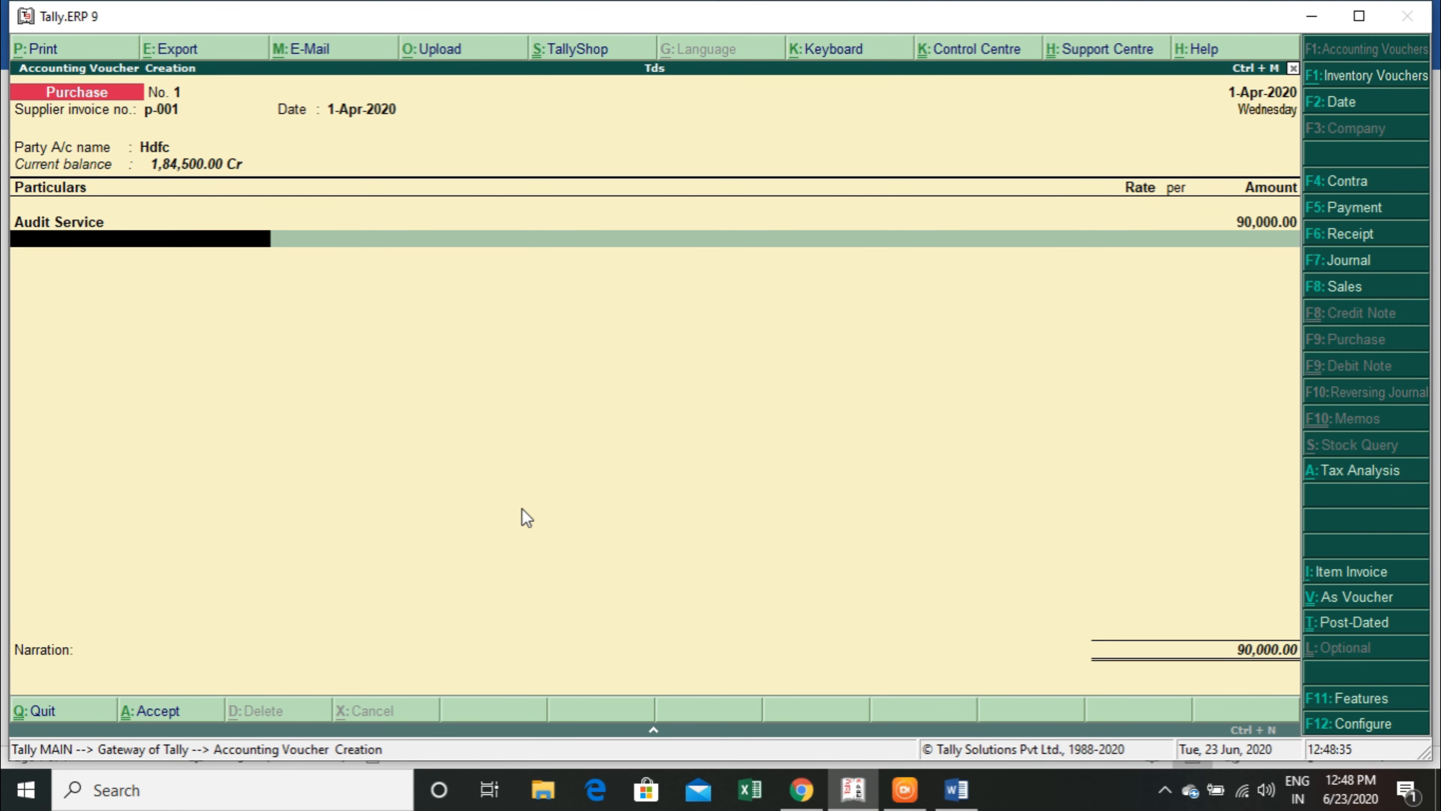
Start a new ledger named Tds on Pro. Service from the purchase voucher, without an alias.
key(alt+c)
text(Tds)
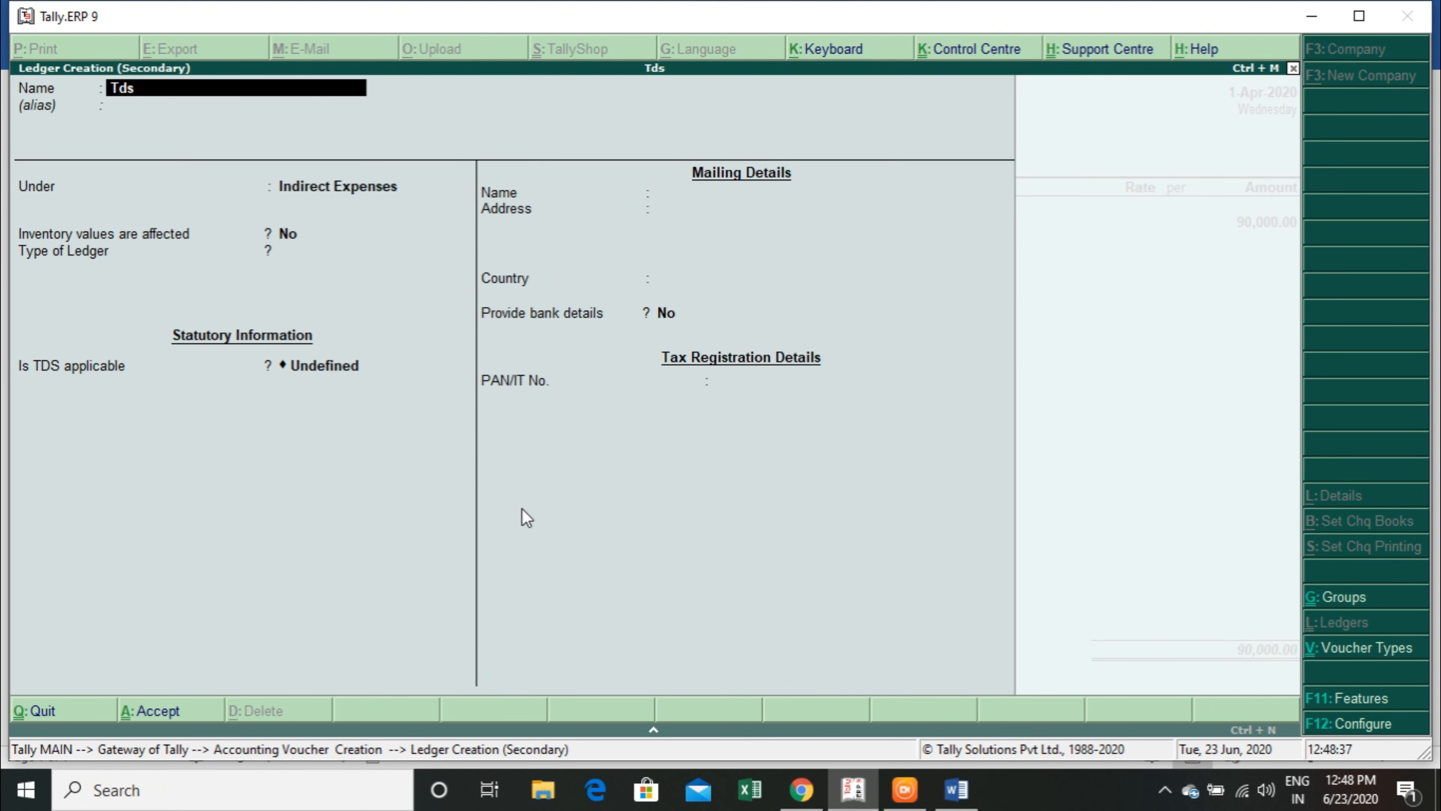
text( on Pr)
text(o)
text(. Sa)
key(BackSpace)
text(ervo)
key(BackSpace)
text(ice)
key(Return)
key(Return)
Place the ledger under Duties & Taxes with duty type TDS and nature of payment payment Professional Fees, and save it.
text(du)
key(Return)
text(t)
key(Return)
key(Down)
key(Down)
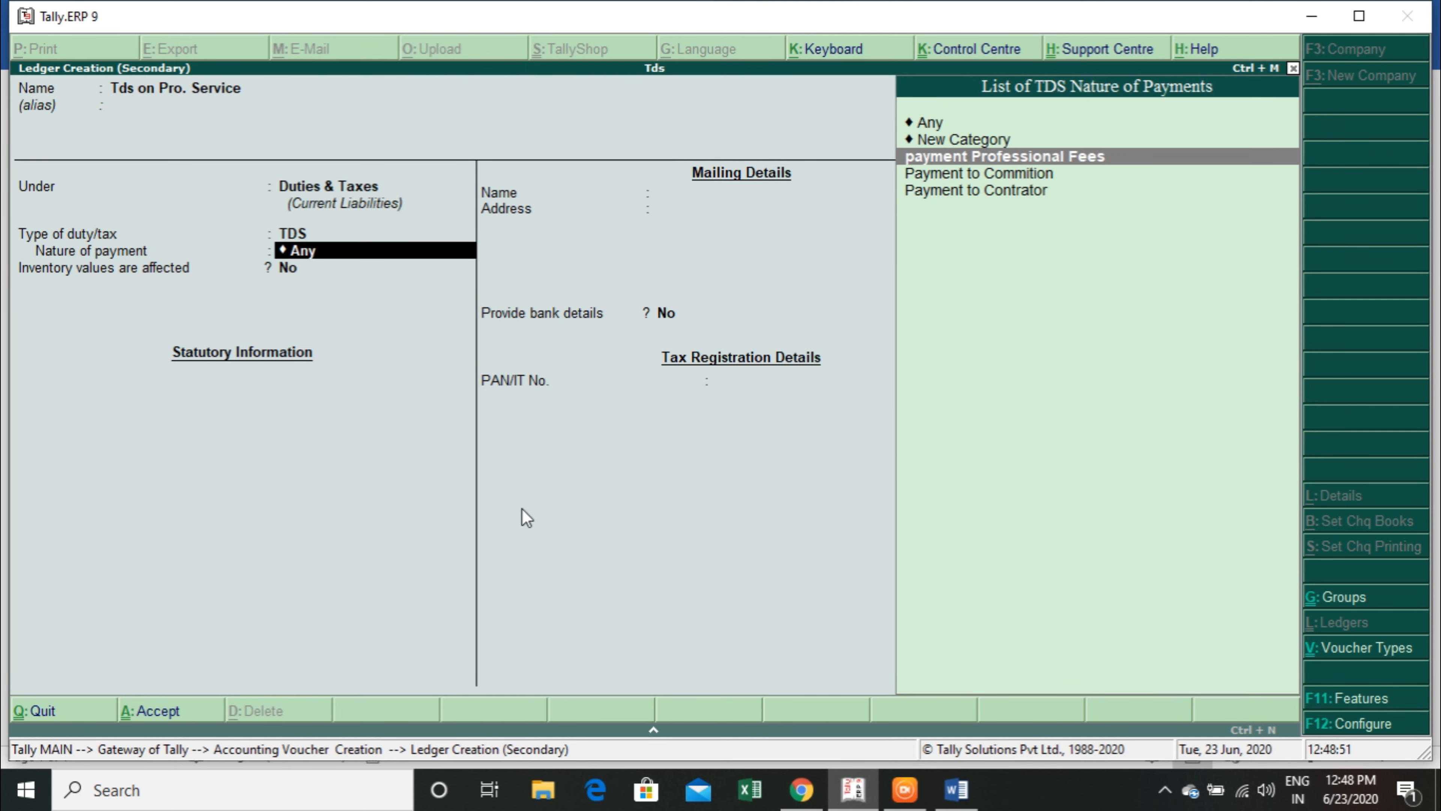
key(Return)
key(Return)
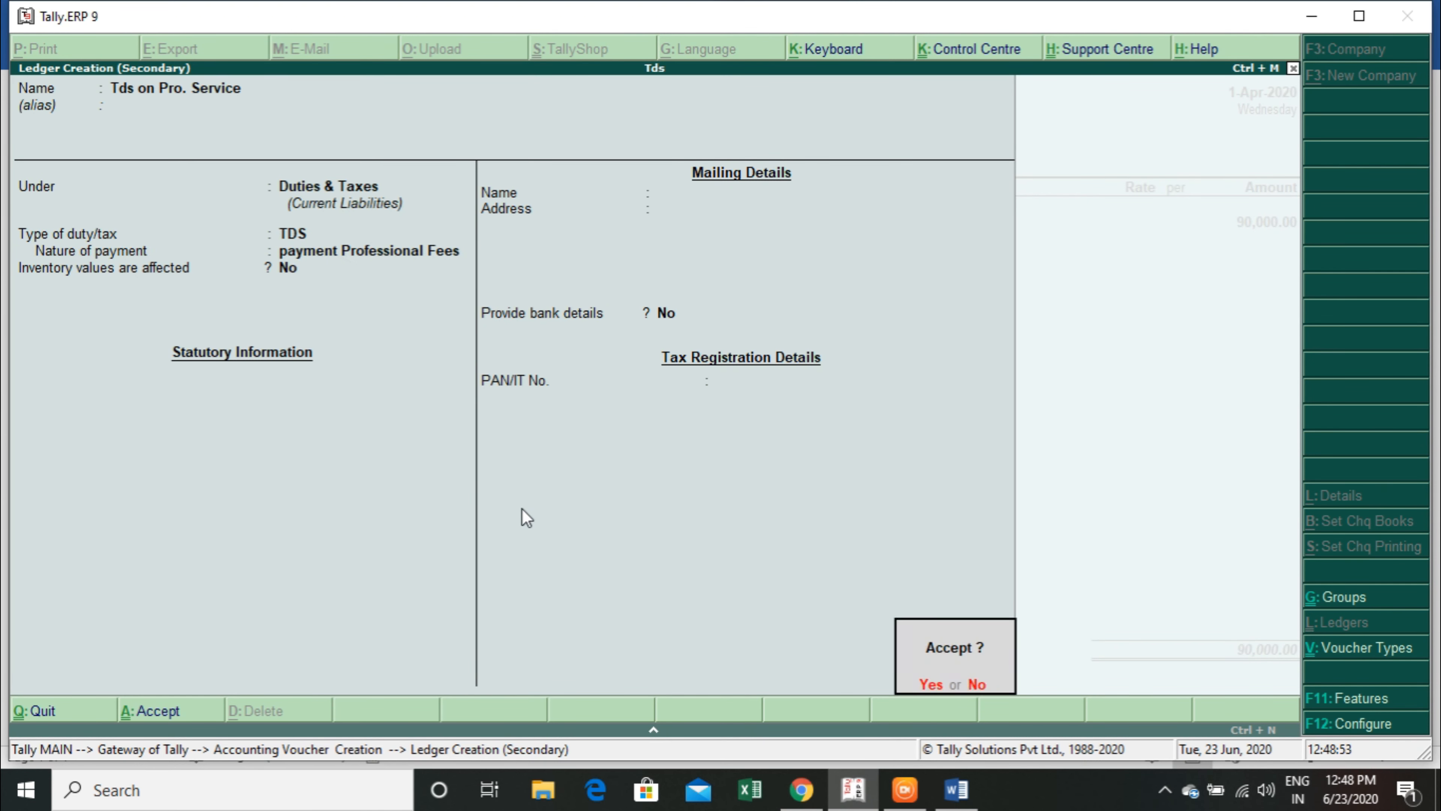
key(Return)
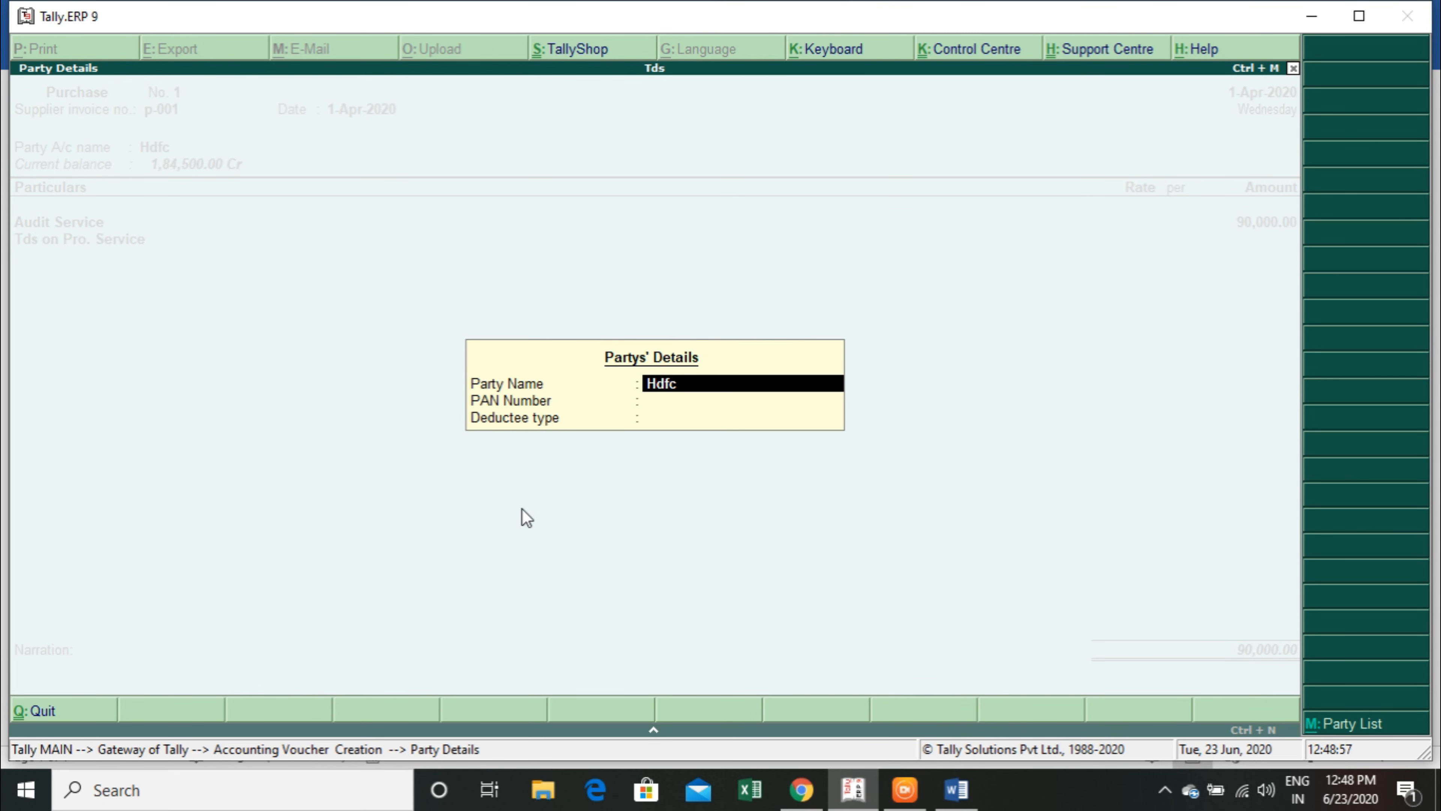
Keep Hdfc as the party name and enter the party's PAN number.
key(Return)
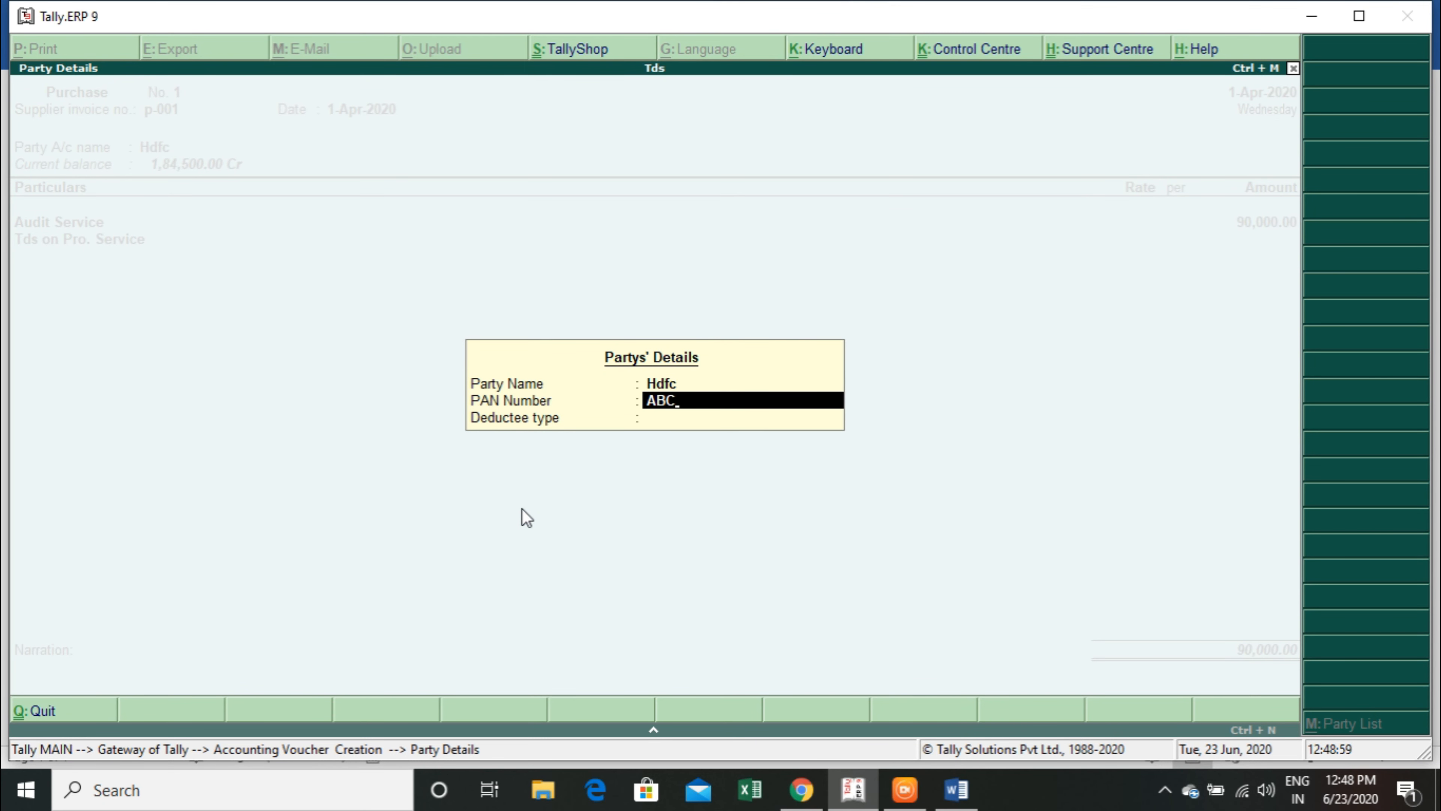
key(Return)
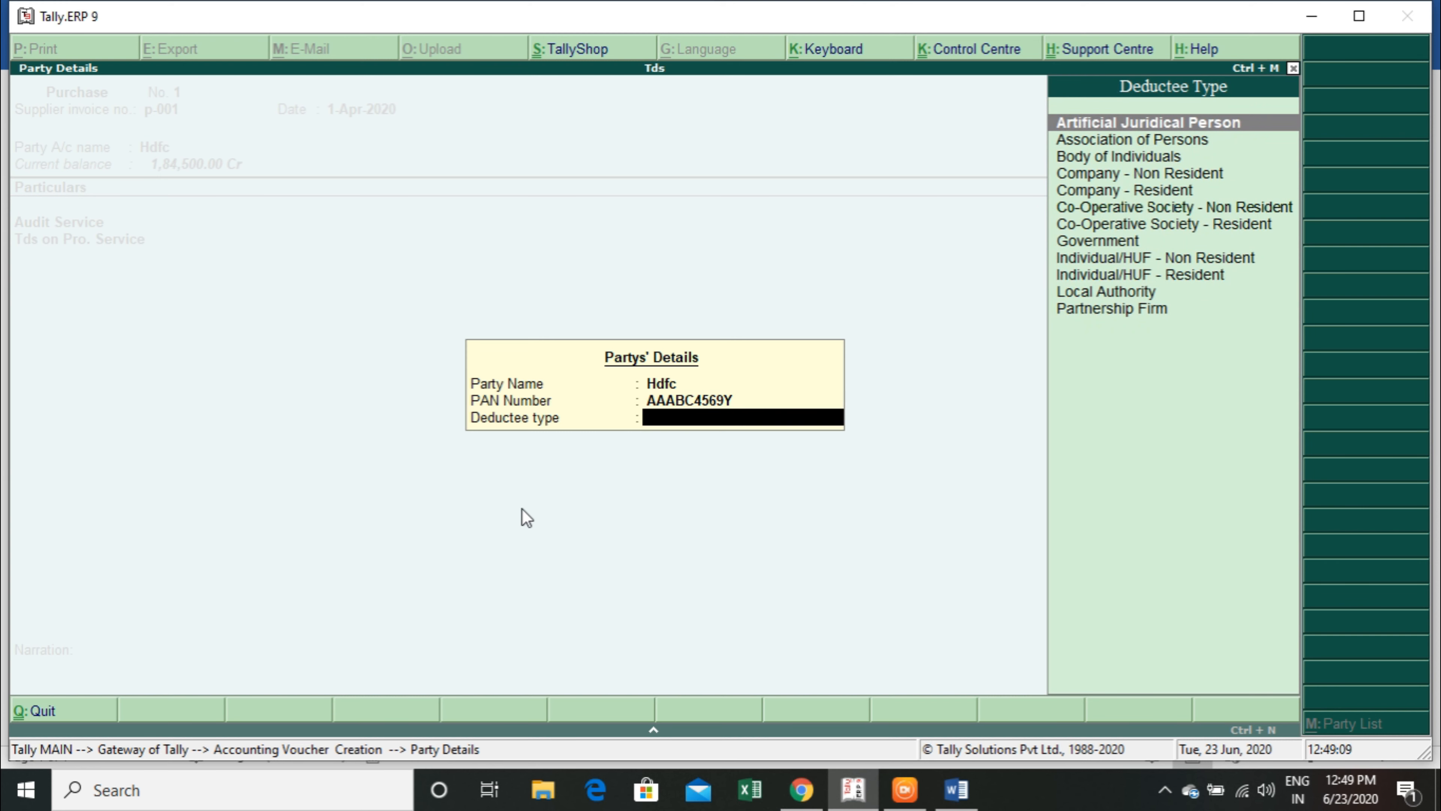
Choose a company deductee type for the party and accept the TDS deduction line in the purchase voucher.
key(Down)
key(Down)
key(Down)
key(Down)
key(Down)
key(Down)
key(Down)
key(Return)
Accept the bank allocation with transaction type Cheque, save the purchase voucher and return to the Gateway of Tally.
key(Return)
key(Return)
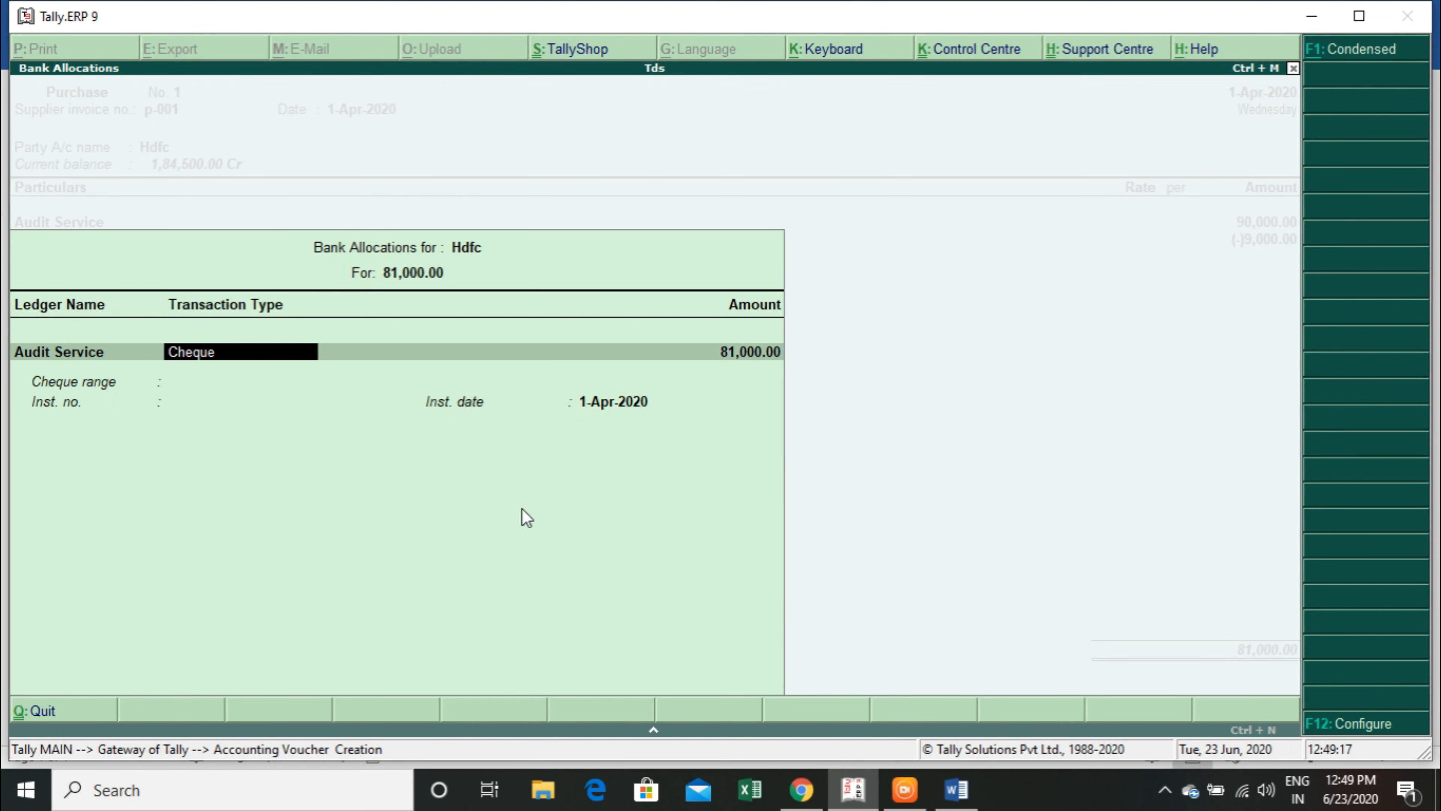
key(Return)
key(Return)
key(Return)
key(Return)
key(Return)
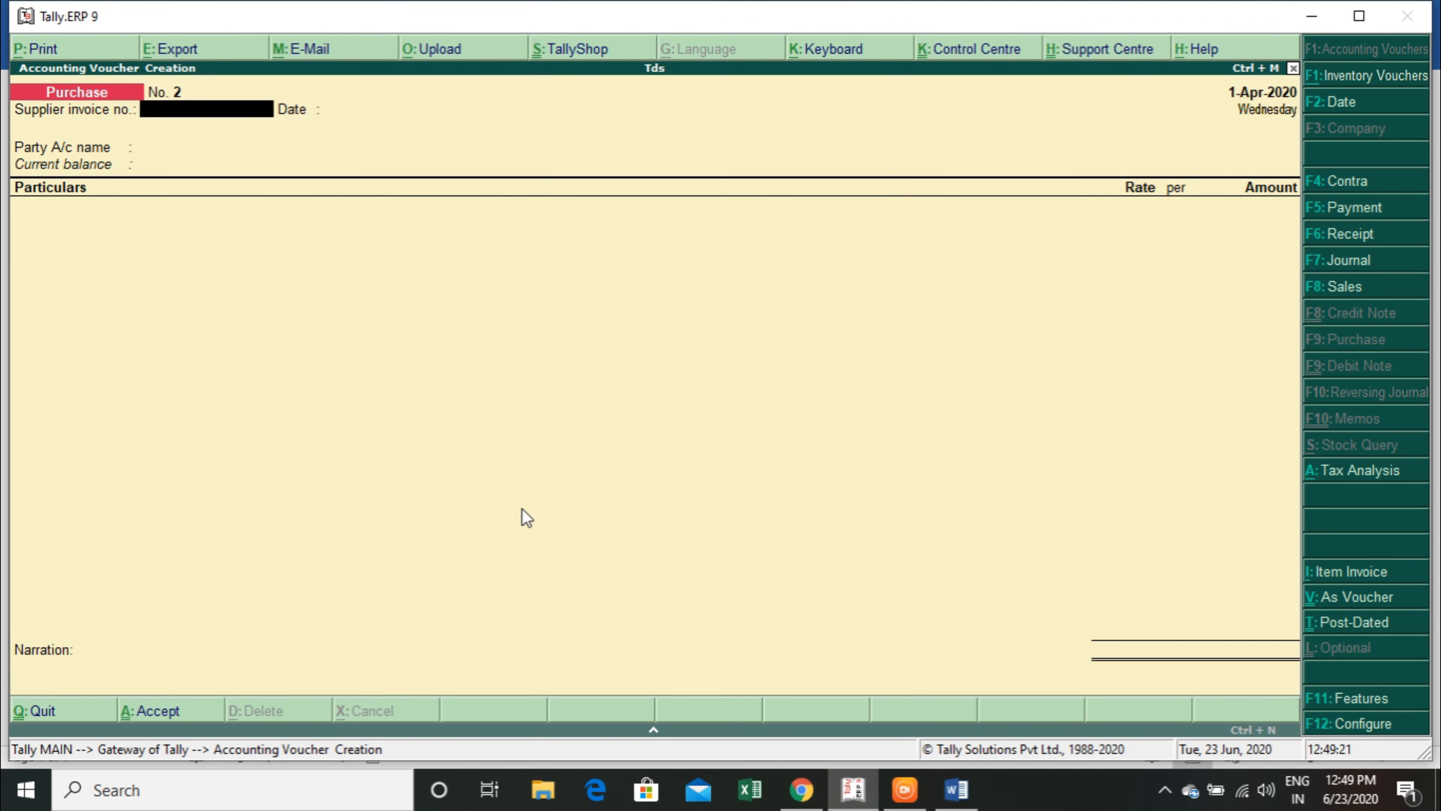
key(Escape)
key(Return)
key(Escape)
key(Escape)
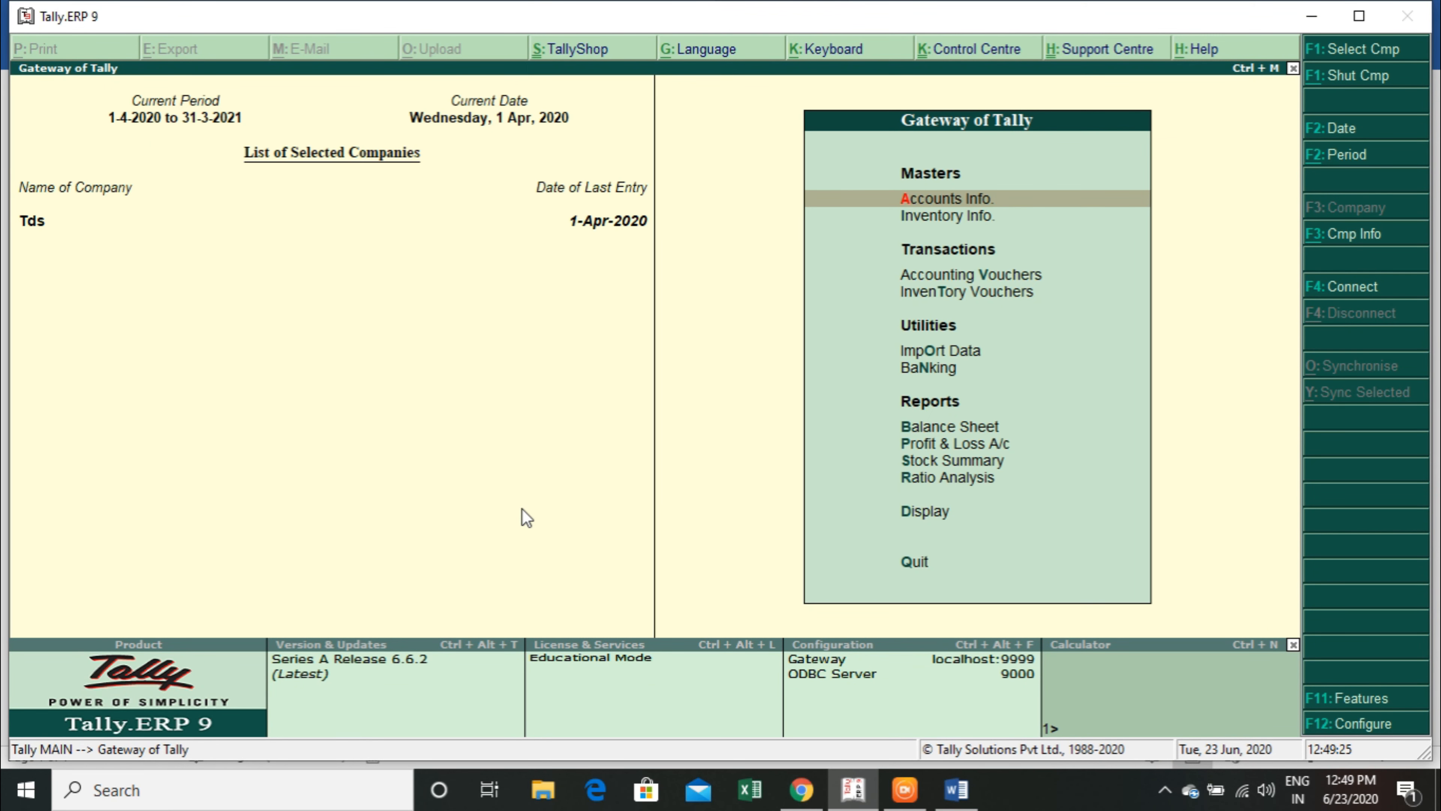
Open the Form 26Q TDS return from the statutory reports and examine the party details of Deduction at Normal Rate.
key(d)
key(o)
key(t)
key(Return)
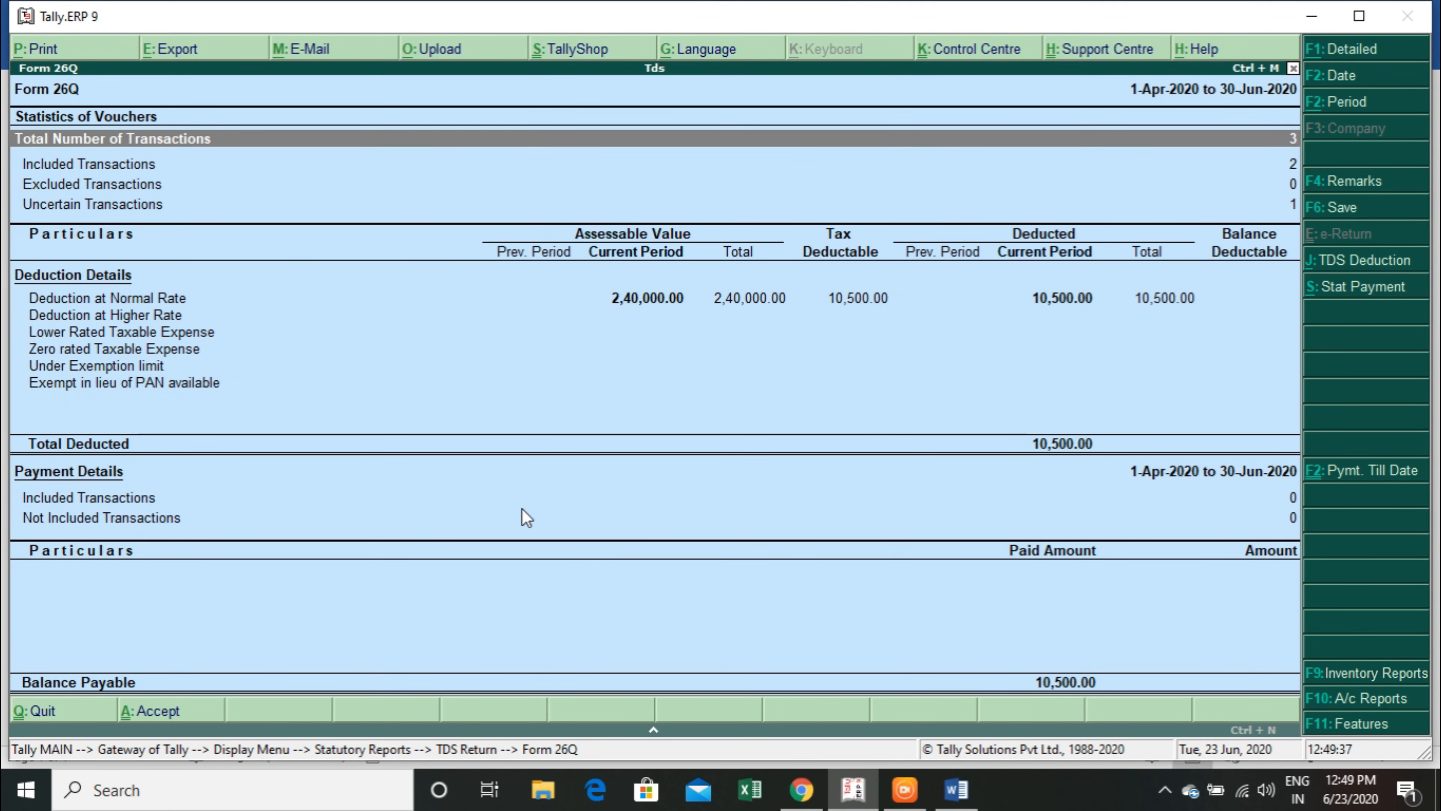
key(Down)
key(Down)
key(Down)
key(Down)
key(Return)
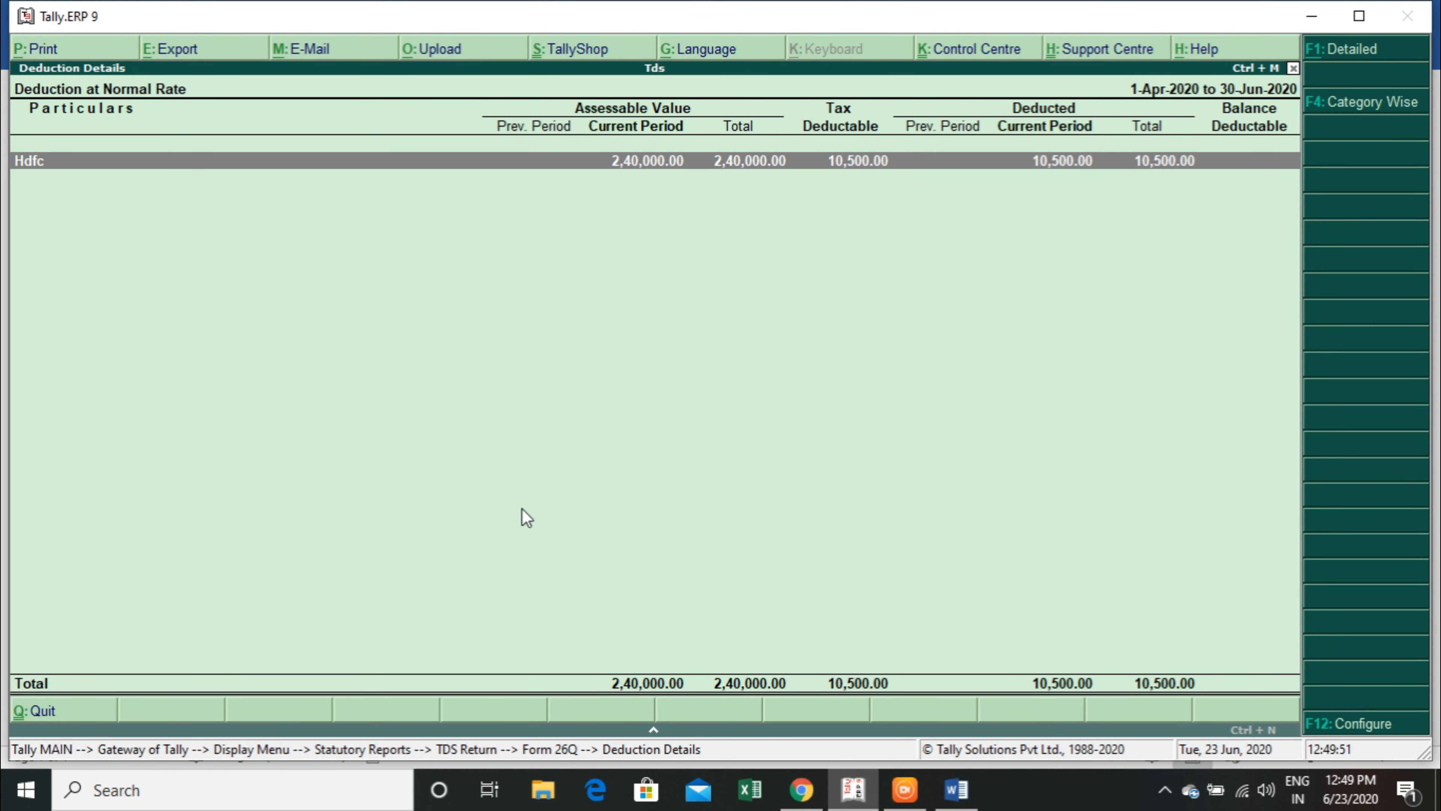
key(Escape)
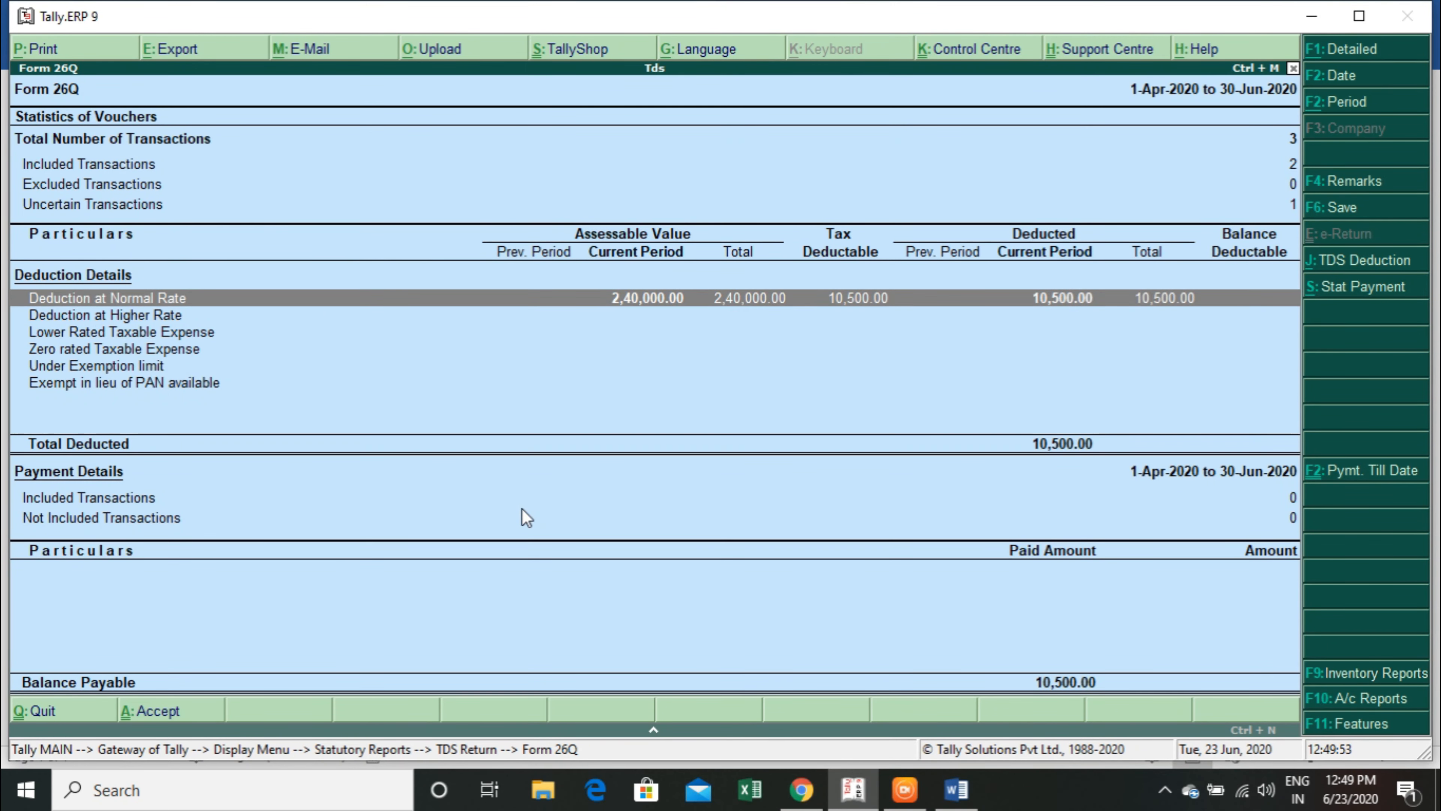
View the included booking and deduction vouchers in Form 26Q and return to the list of TDS return reports.
key(F2)
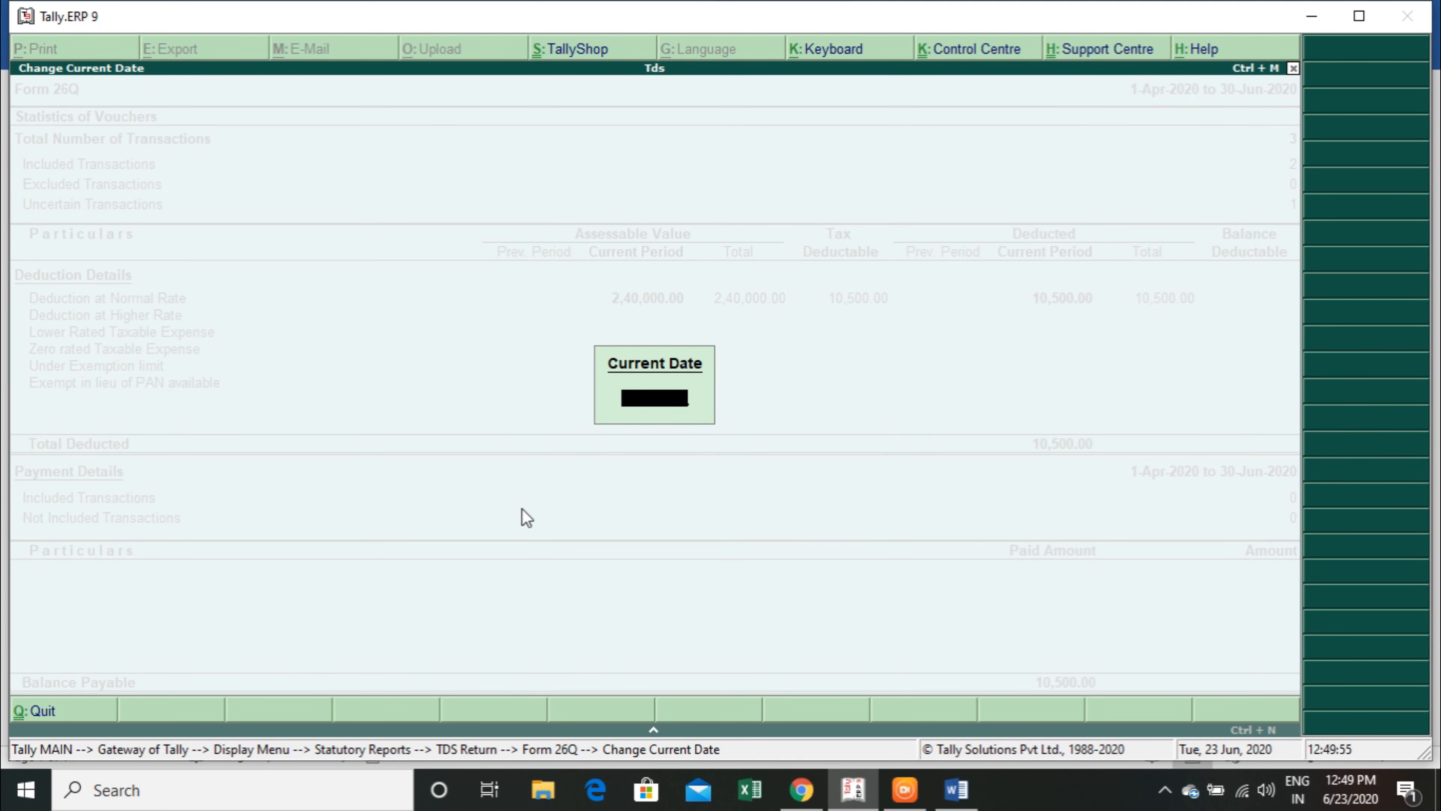
key(Escape)
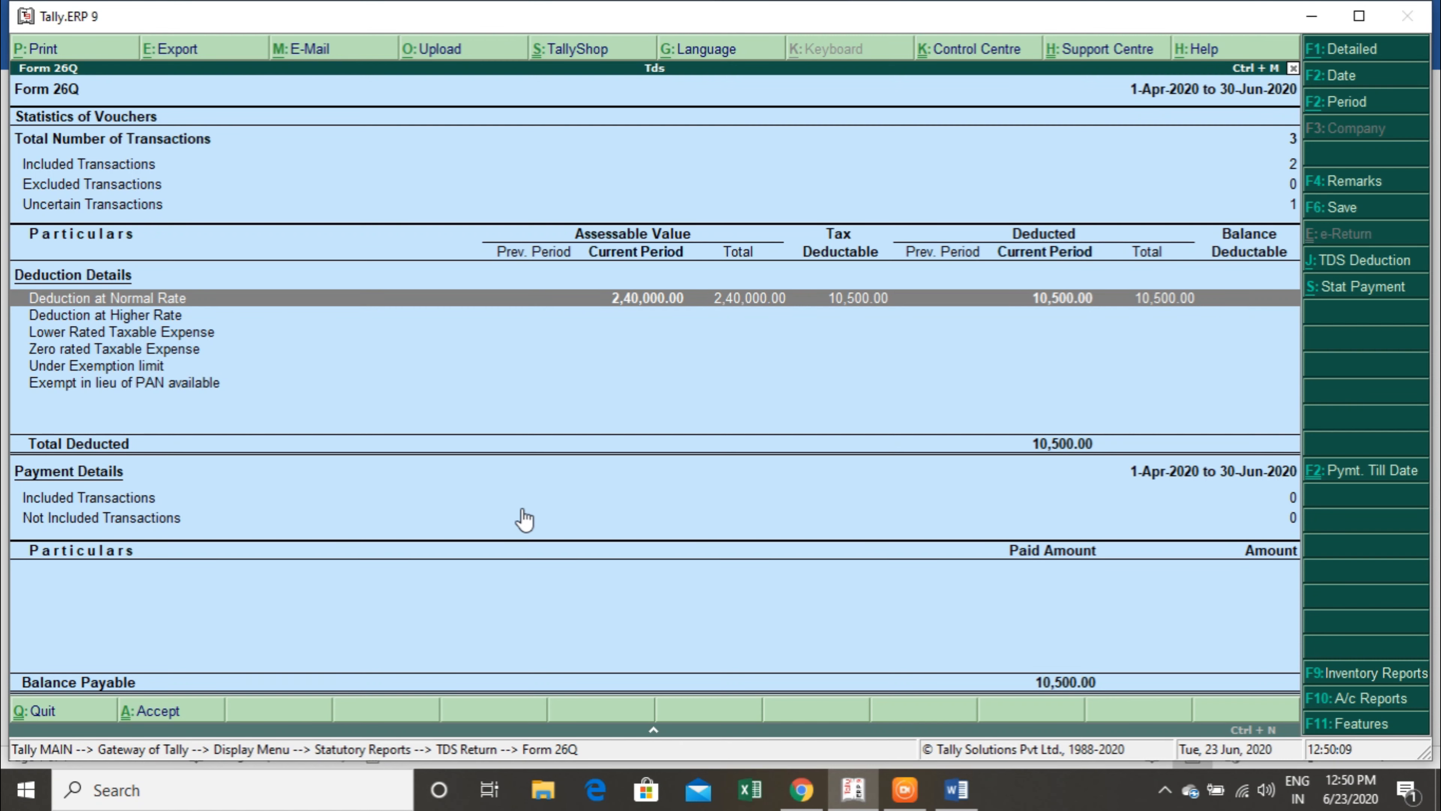
key(Return)
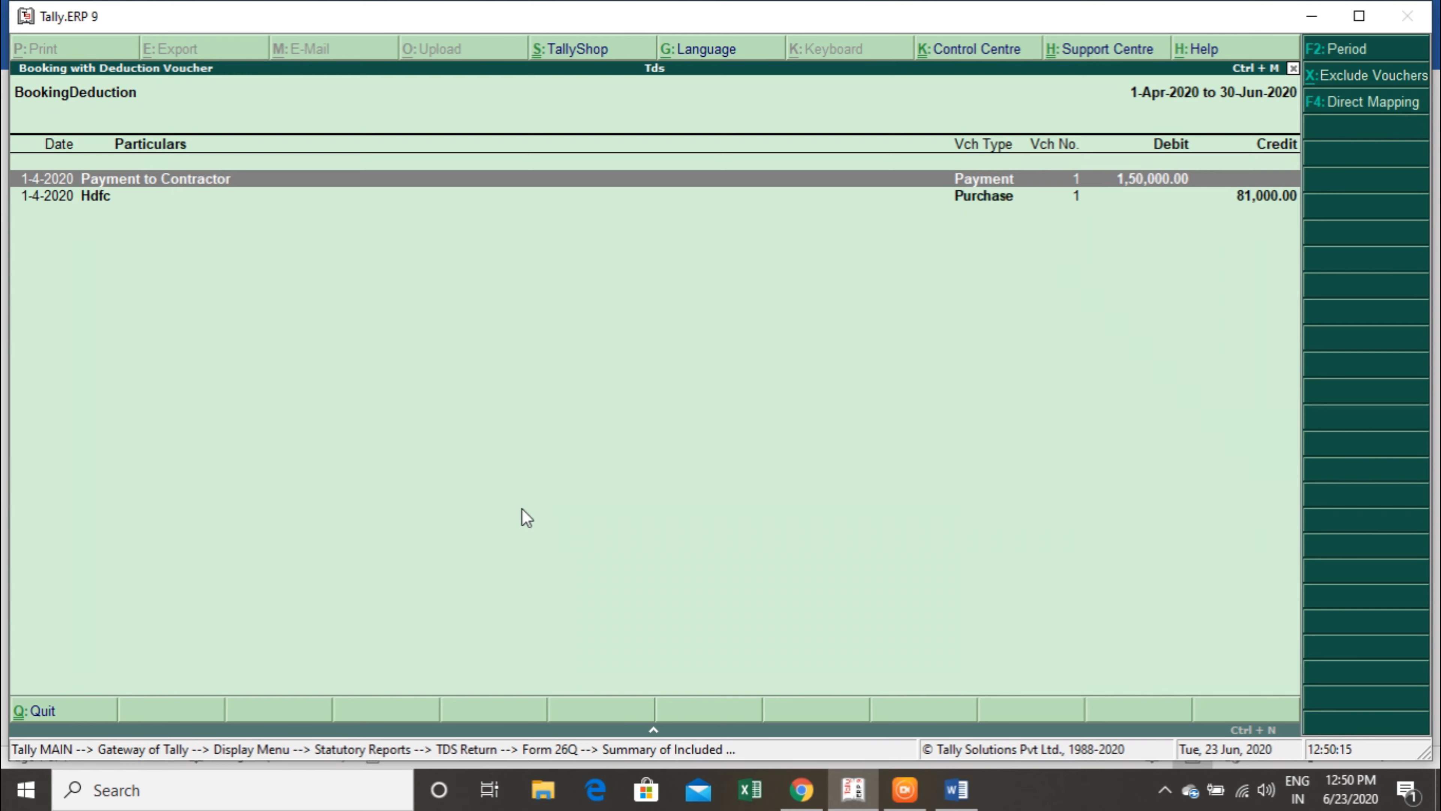
key(Escape)
key(Escape)
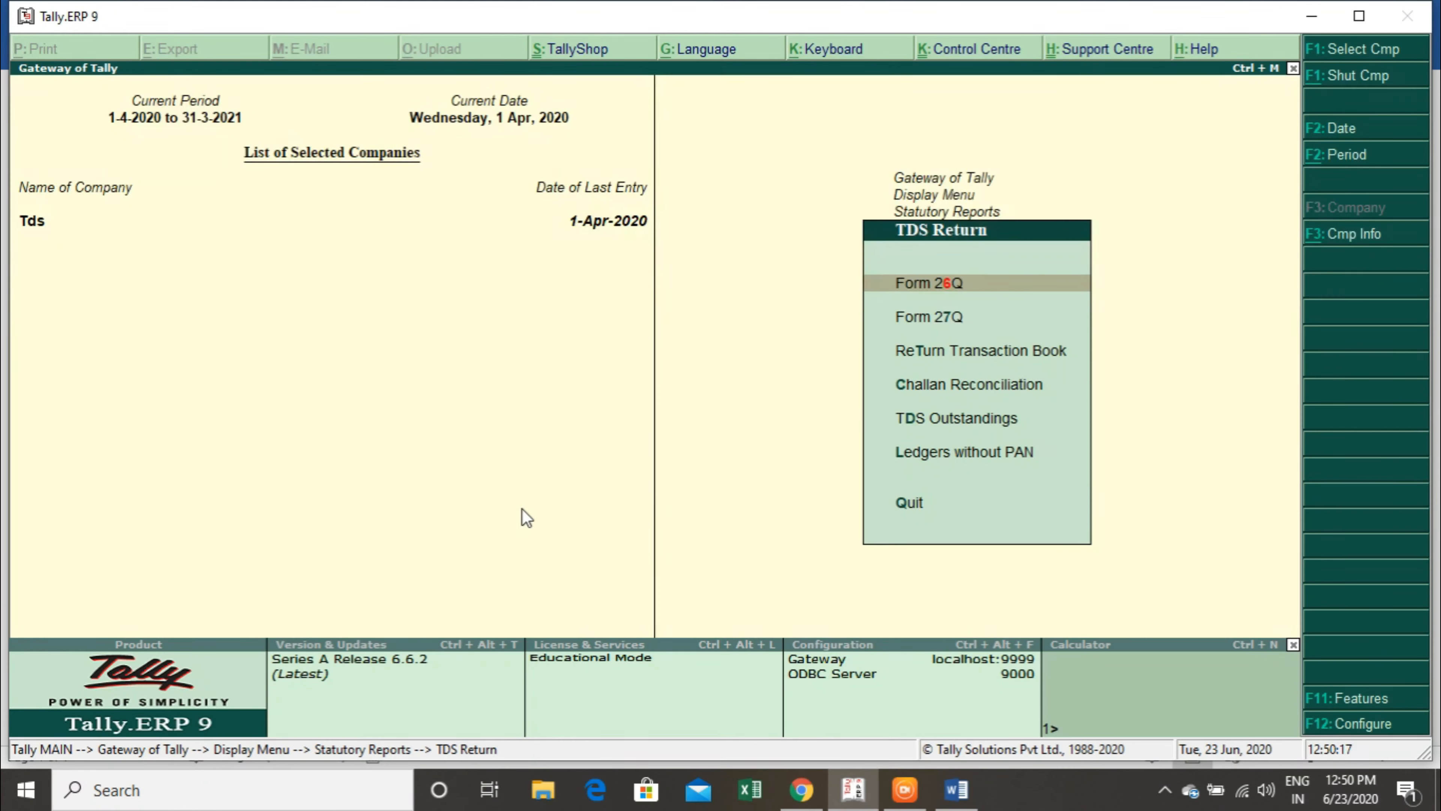
key(Down)
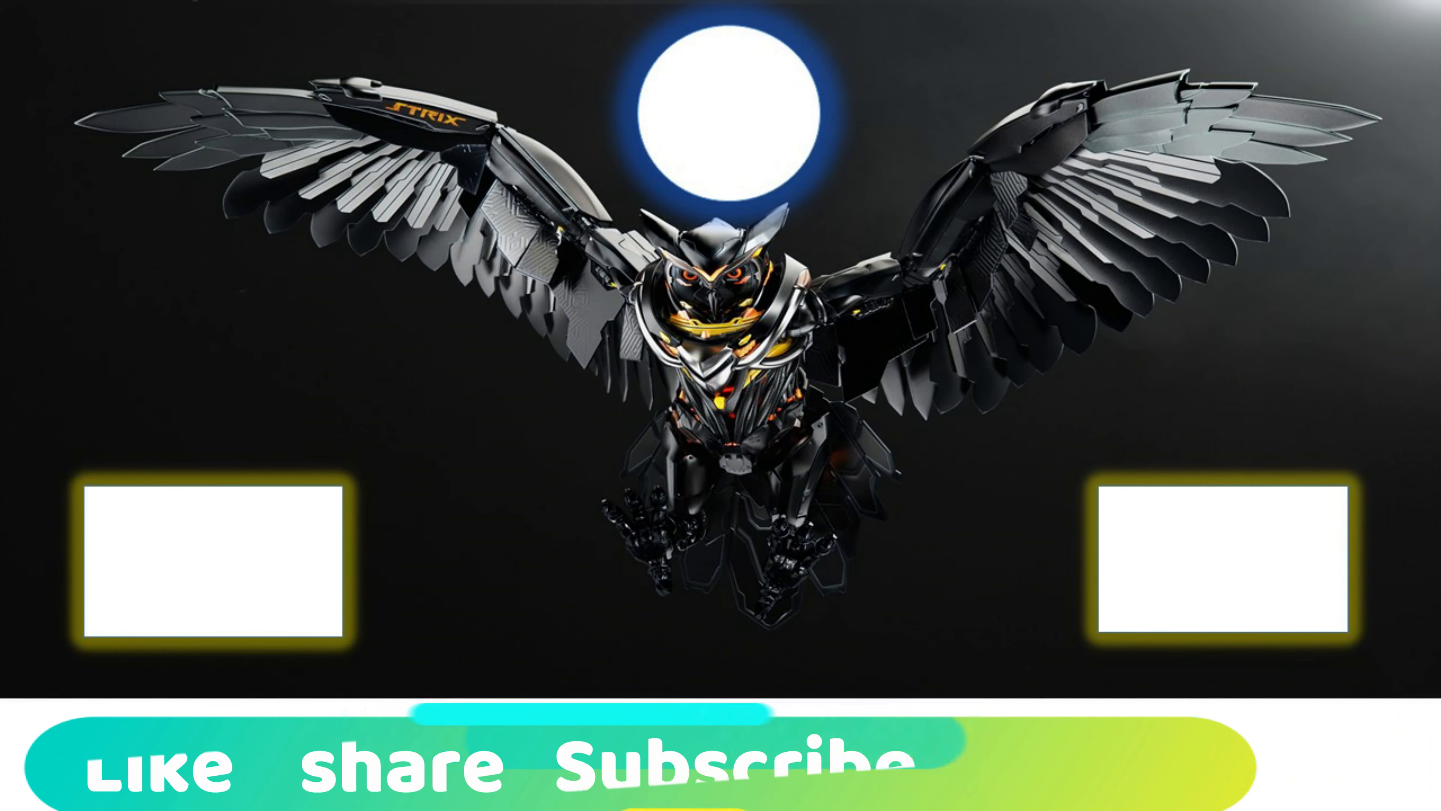